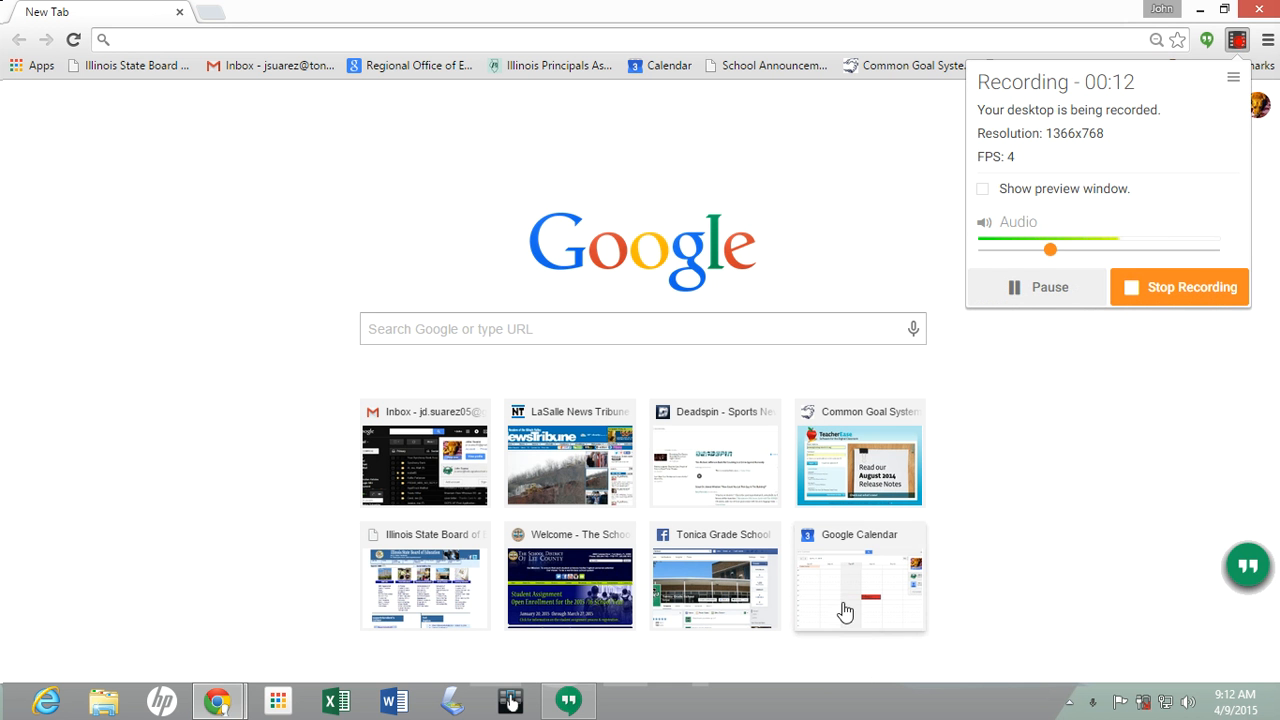
Dismiss the recorder popup and go to Google Drive from the Google apps grid
{"action": "left_click", "coordinate": [863, 666]}
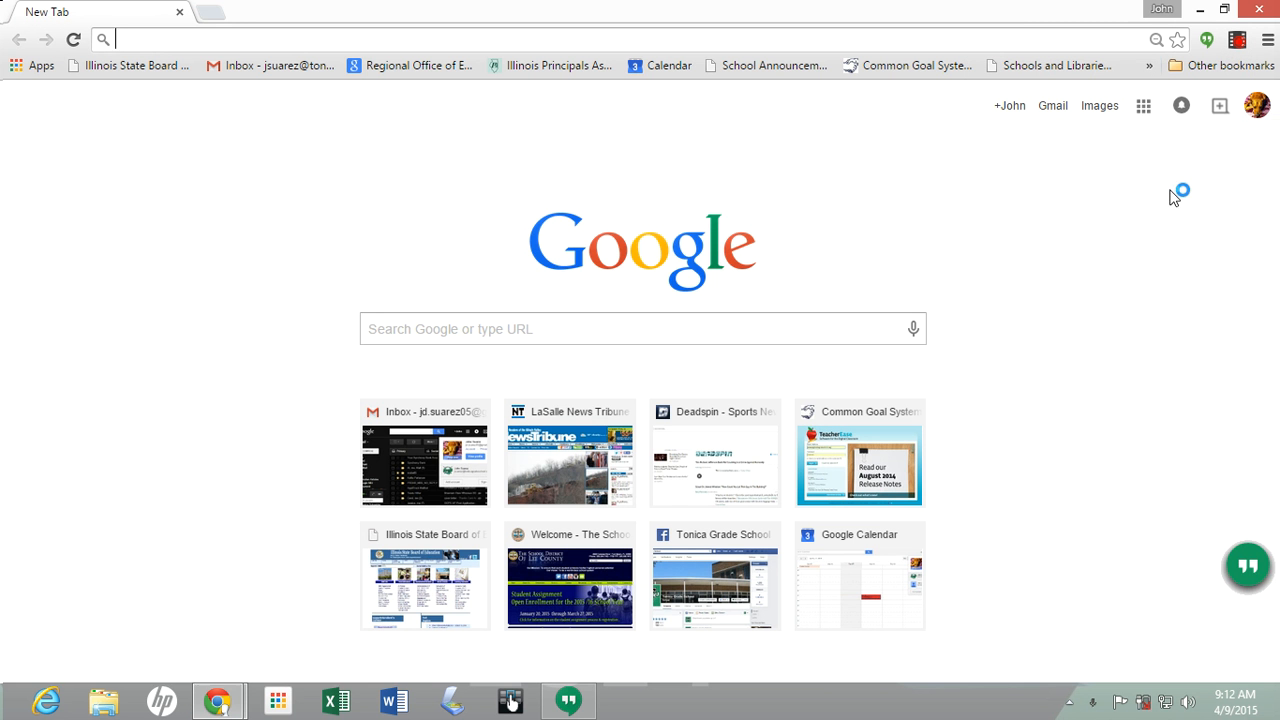
{"action": "left_click", "coordinate": [1141, 112]}
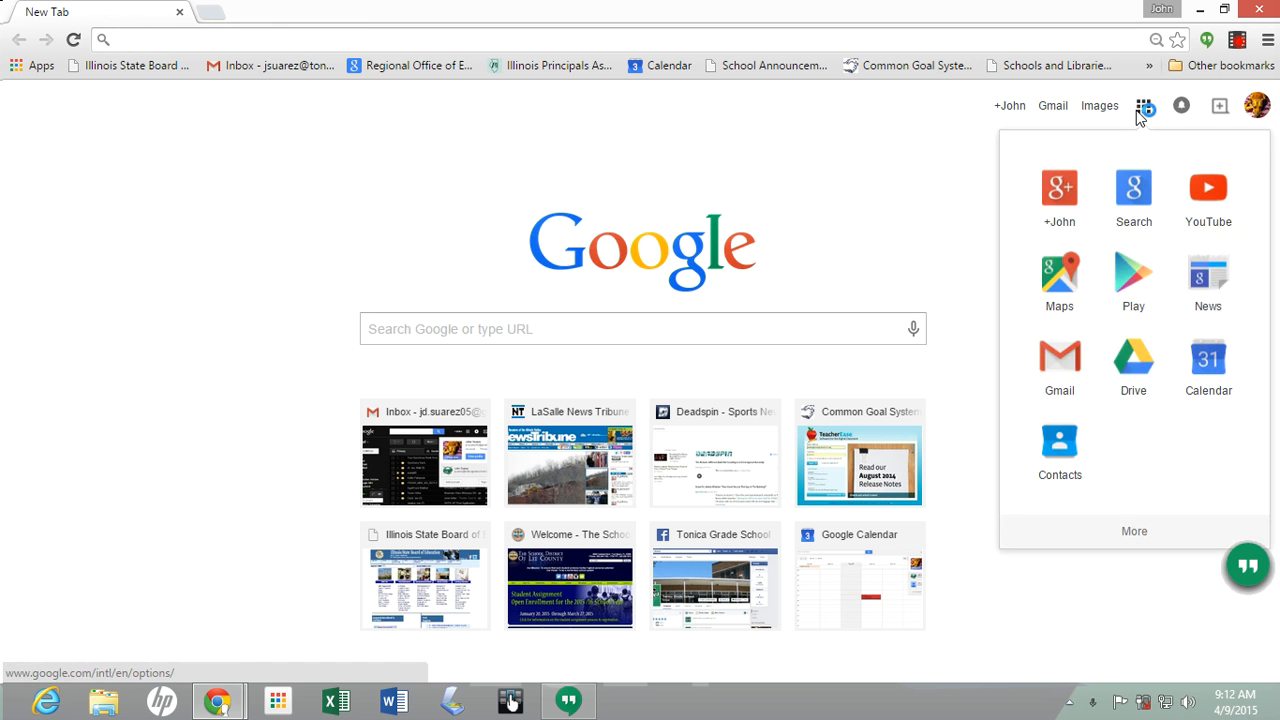
{"action": "left_click", "coordinate": [1135, 368]}
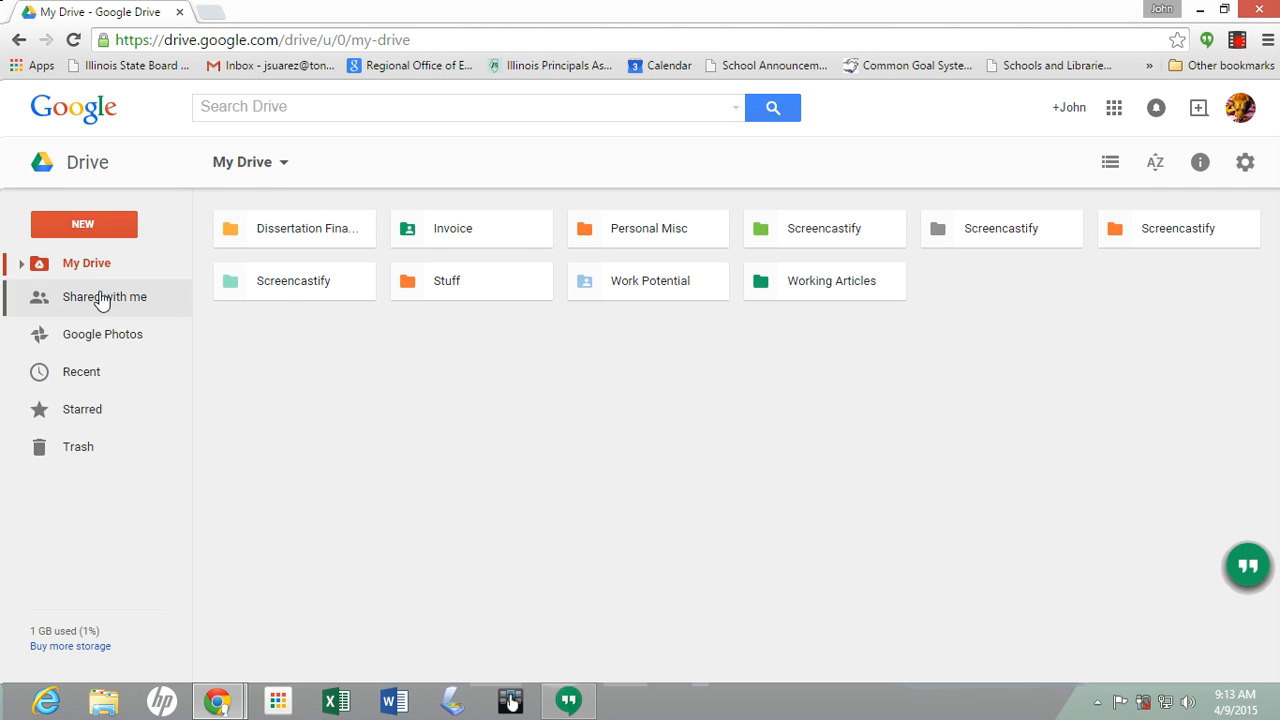
Create a blank Google Form from Drive's New > More menu
{"action": "left_click", "coordinate": [103, 228]}
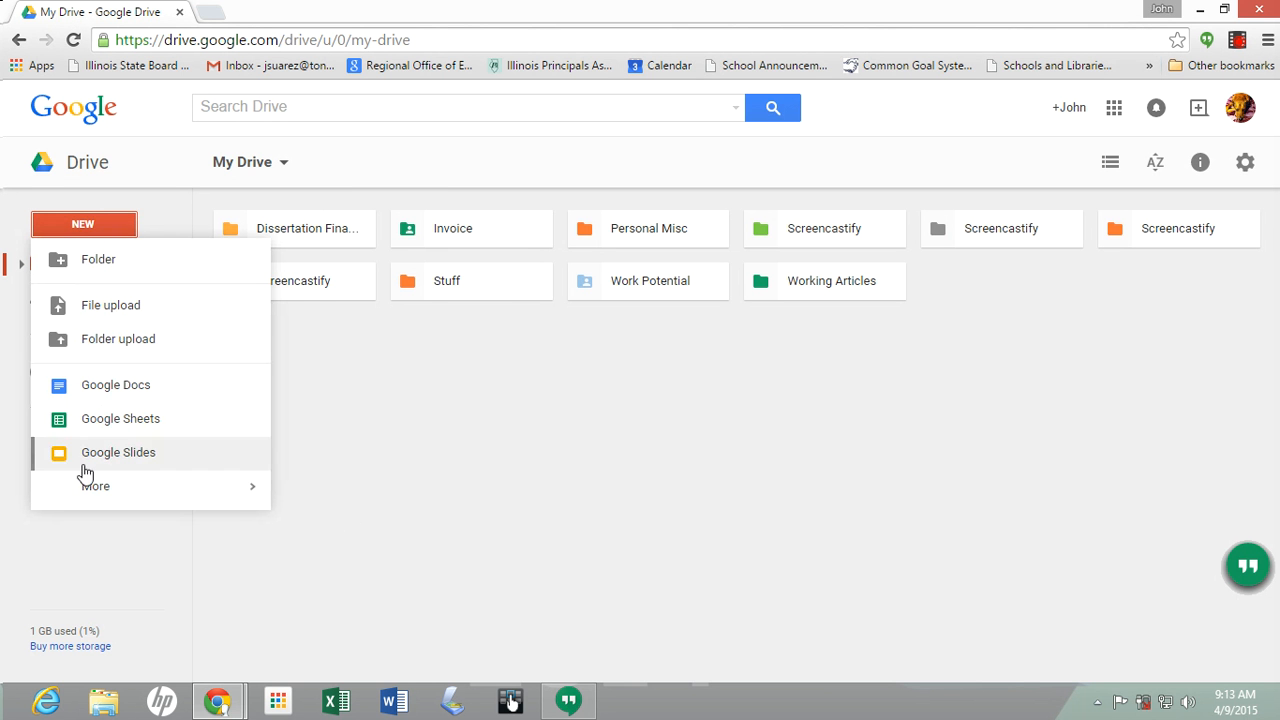
{"action": "mouse_move", "coordinate": [89, 488]}
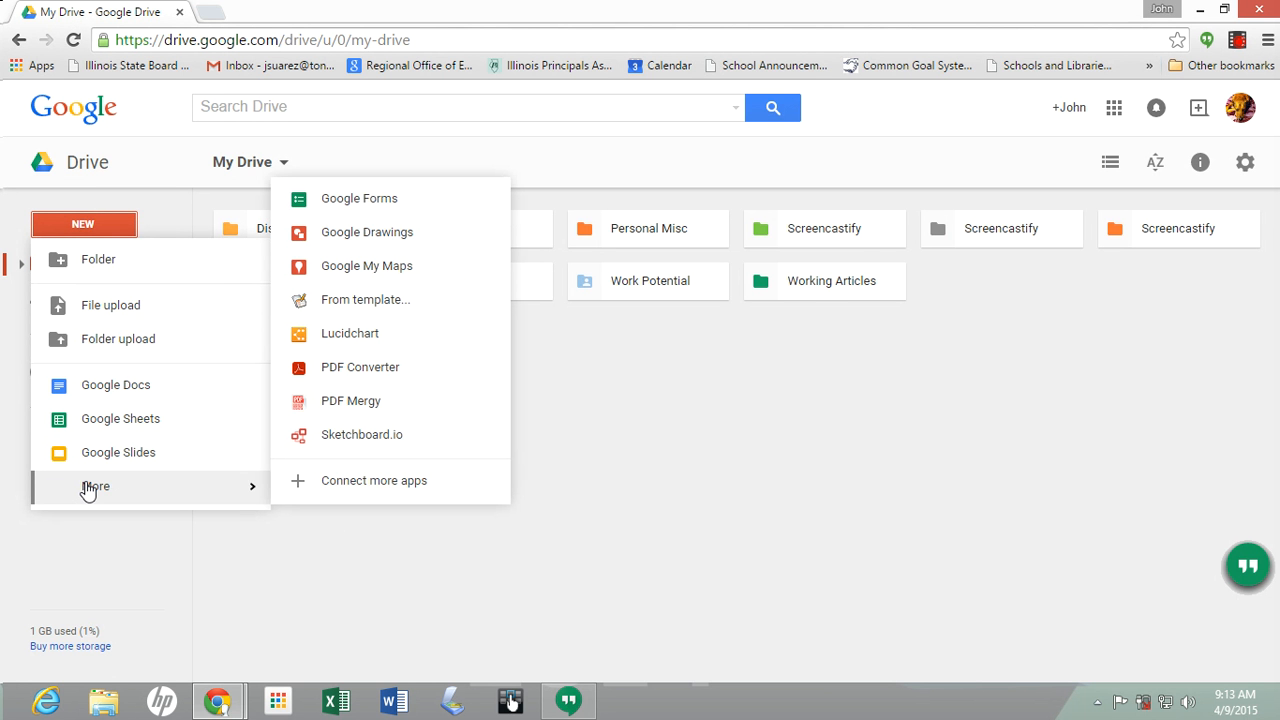
{"action": "left_click", "coordinate": [390, 204]}
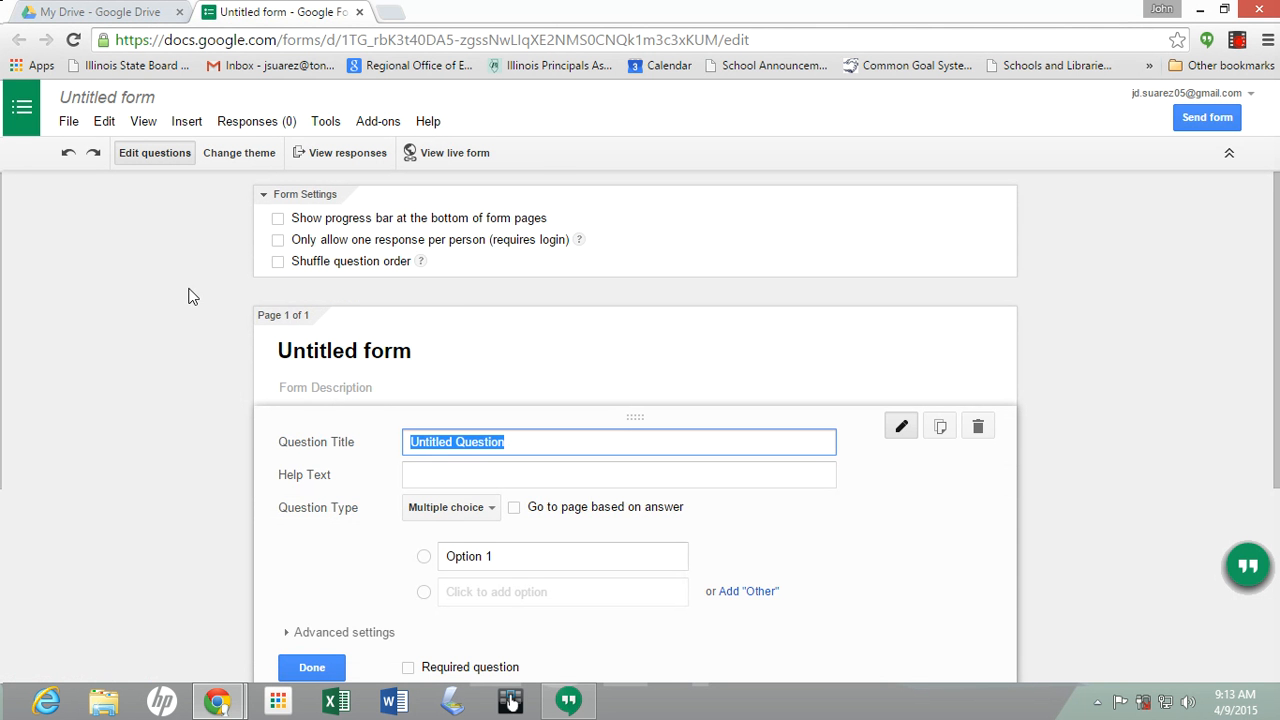
Enable the bottom progress bar and allow responders to edit responses after submitting
{"action": "left_click", "coordinate": [277, 219]}
{"action": "scroll", "coordinate": [66, 311], "scroll_direction": "down", "scroll_amount": 3}
{"action": "scroll", "coordinate": [67, 313], "scroll_direction": "up", "scroll_amount": 3}
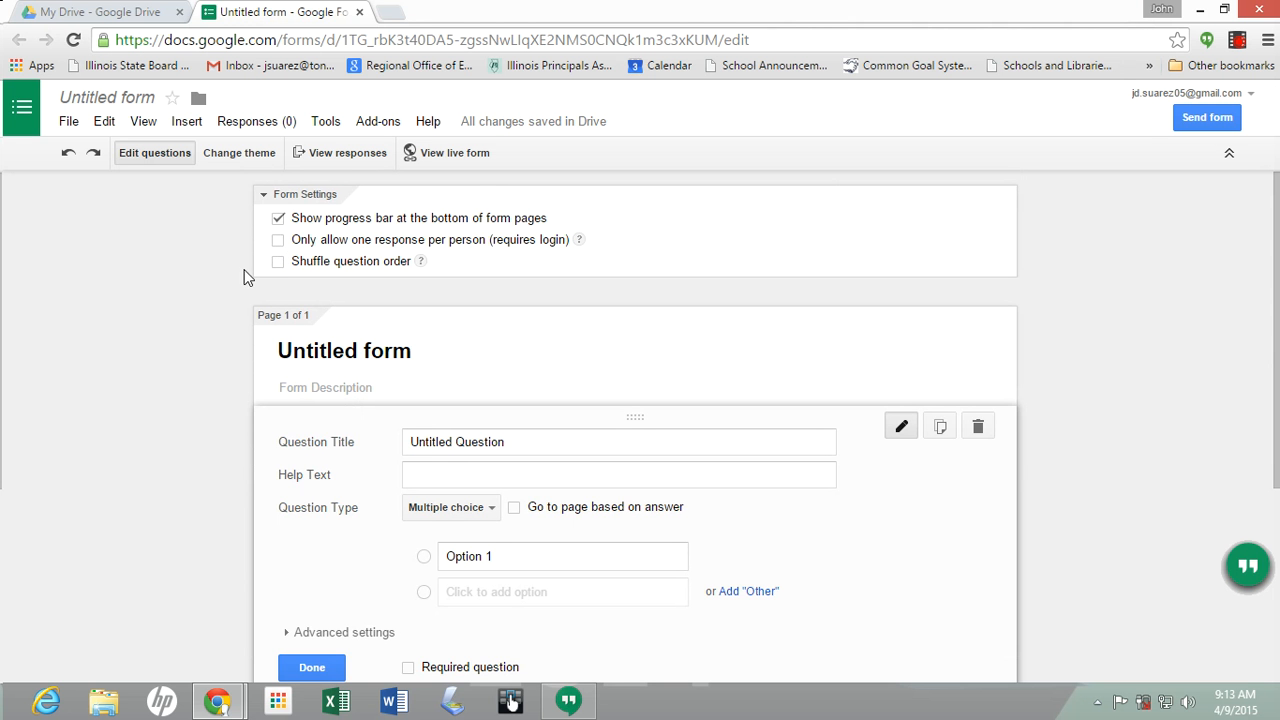
{"action": "scroll", "coordinate": [90, 304], "scroll_direction": "down", "scroll_amount": 3}
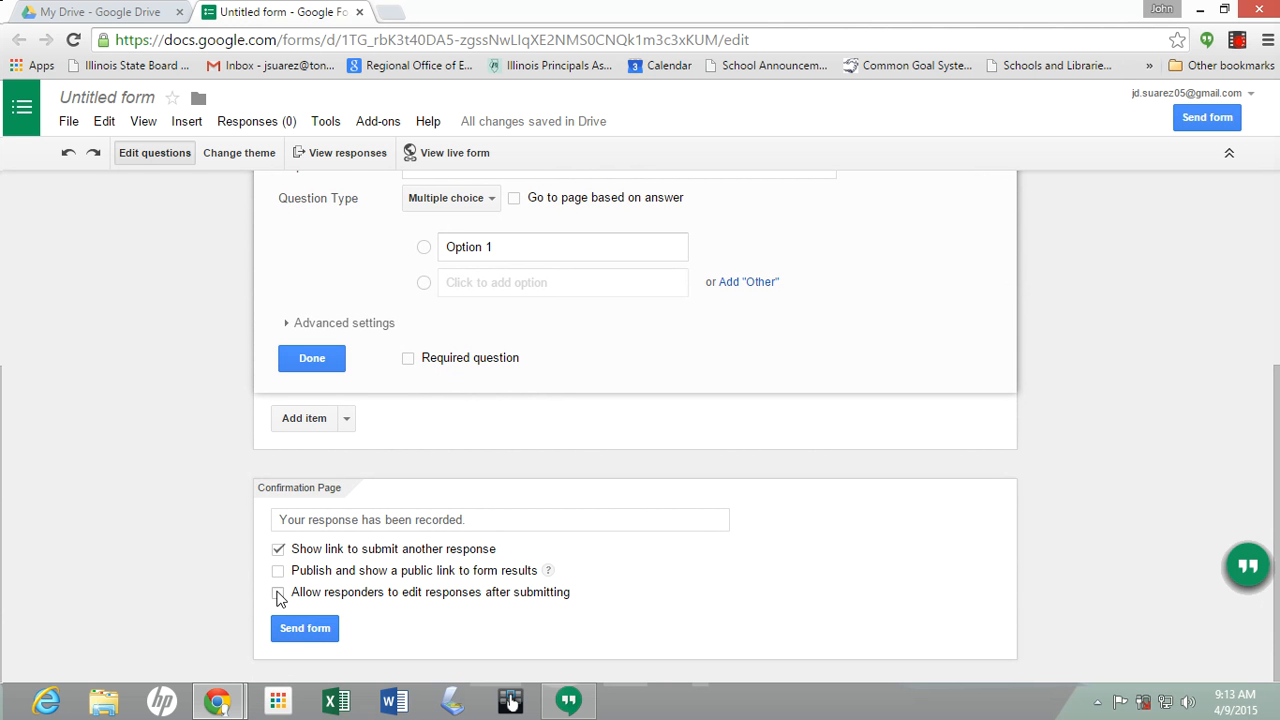
{"action": "left_click", "coordinate": [278, 594]}
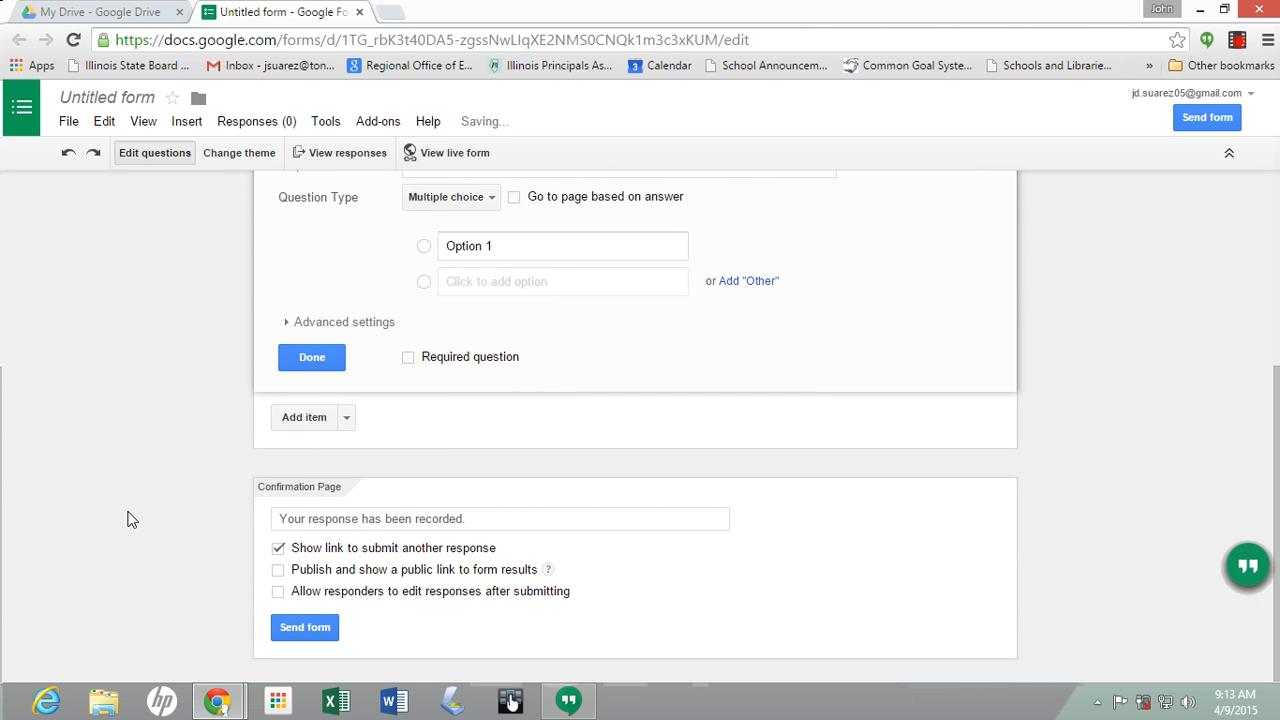
{"action": "scroll", "coordinate": [126, 515], "scroll_direction": "up", "scroll_amount": 3}
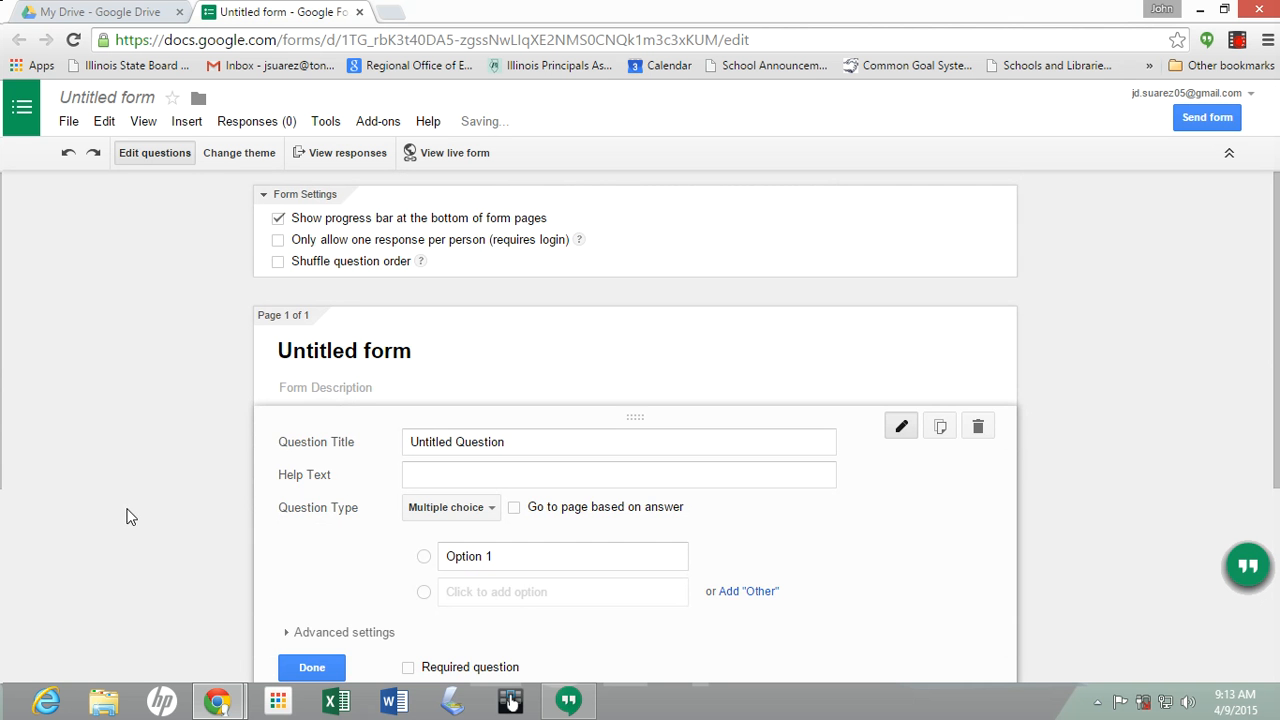
Erase the Untitled form title and bring up the theme chooser
{"action": "left_click", "coordinate": [431, 354]}
{"action": "key", "text": "BackSpace"}
{"action": "key", "text": "BackSpace"}
{"action": "key", "text": "BackSpace"}
{"action": "key", "text": "BackSpace"}
{"action": "key", "text": "BackSpace"}
{"action": "key", "text": "BackSpace"}
{"action": "key", "text": "BackSpace"}
{"action": "key", "text": "BackSpace"}
{"action": "key", "text": "BackSpace"}
{"action": "key", "text": "BackSpace"}
{"action": "key", "text": "BackSpace"}
{"action": "key", "text": "BackSpace"}
{"action": "key", "text": "BackSpace"}
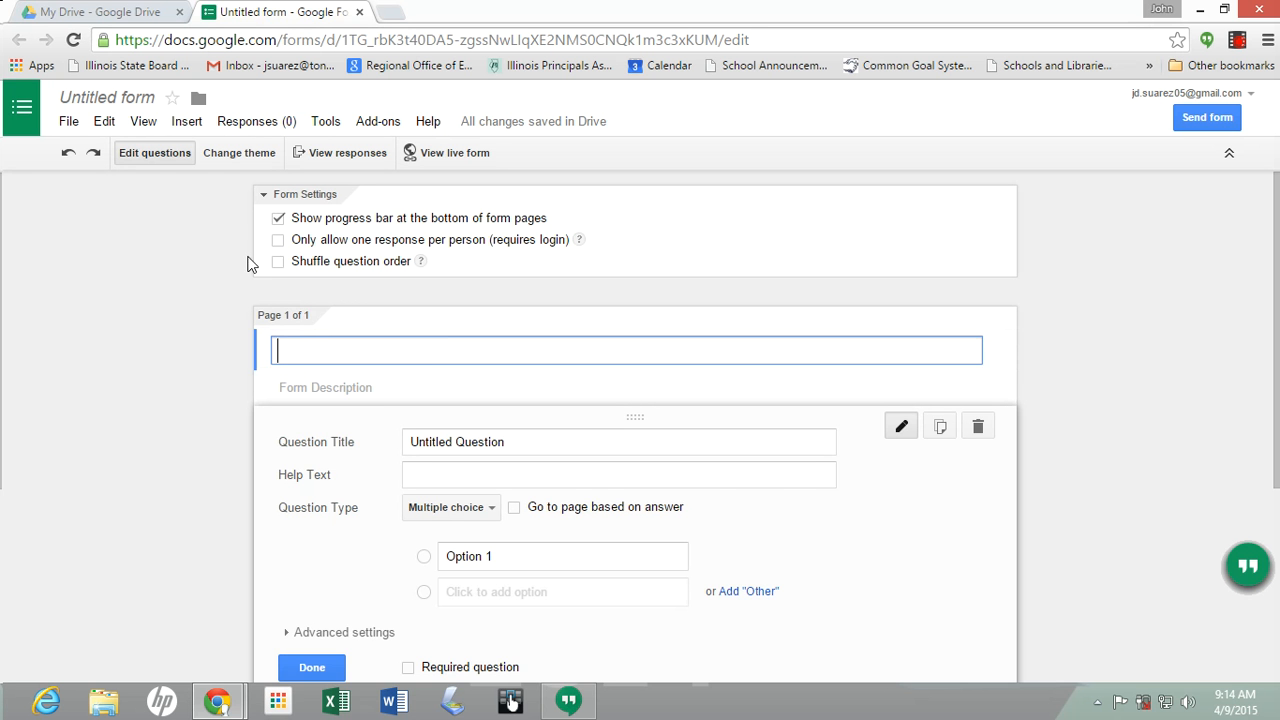
{"action": "left_click", "coordinate": [243, 158]}
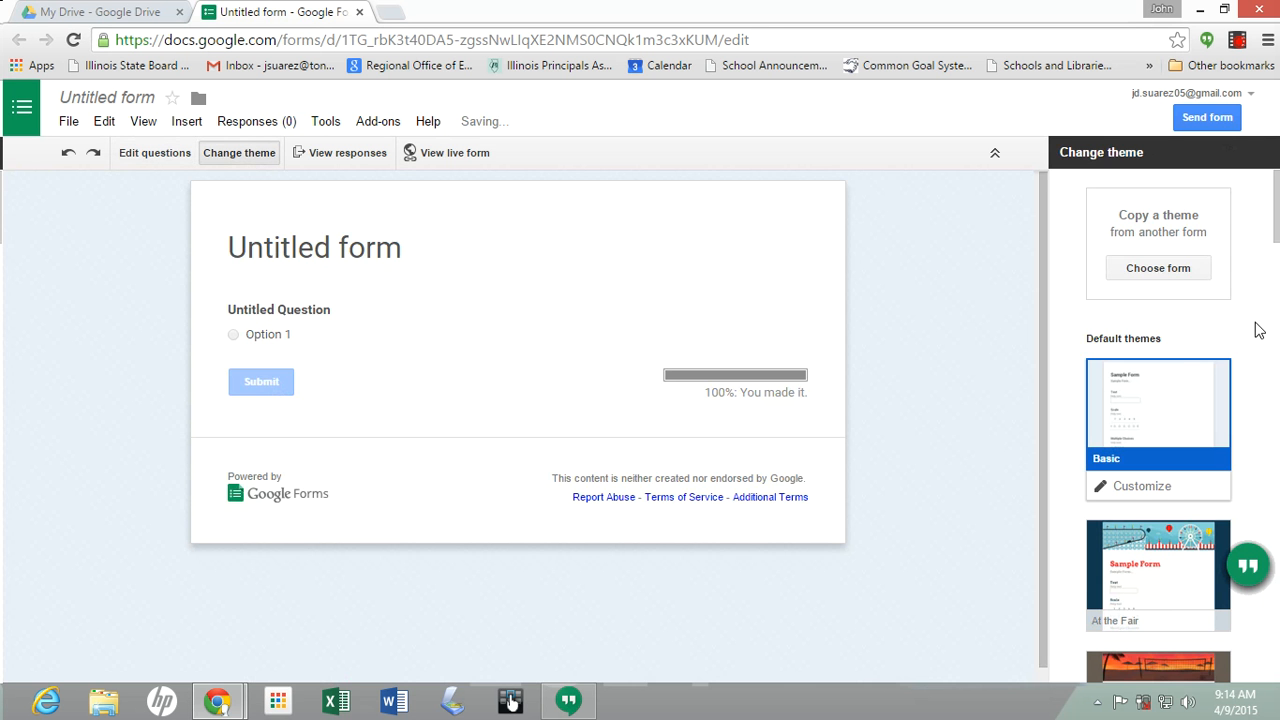
Pick the Library theme from the theme list and dismiss the theme-mode notice
{"action": "left_click_drag", "start_coordinate": [1275, 222], "coordinate": [1260, 476]}
{"action": "left_click", "coordinate": [1190, 285]}
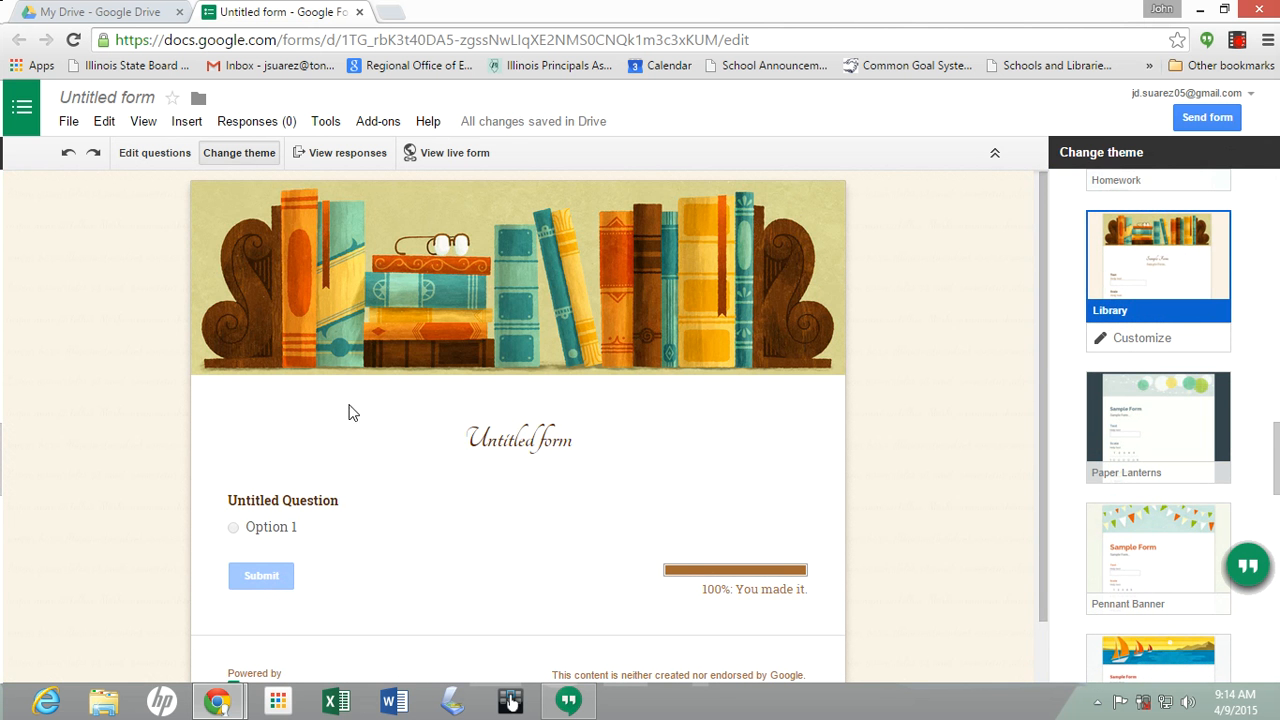
{"action": "scroll", "coordinate": [449, 510], "scroll_direction": "down", "scroll_amount": 1}
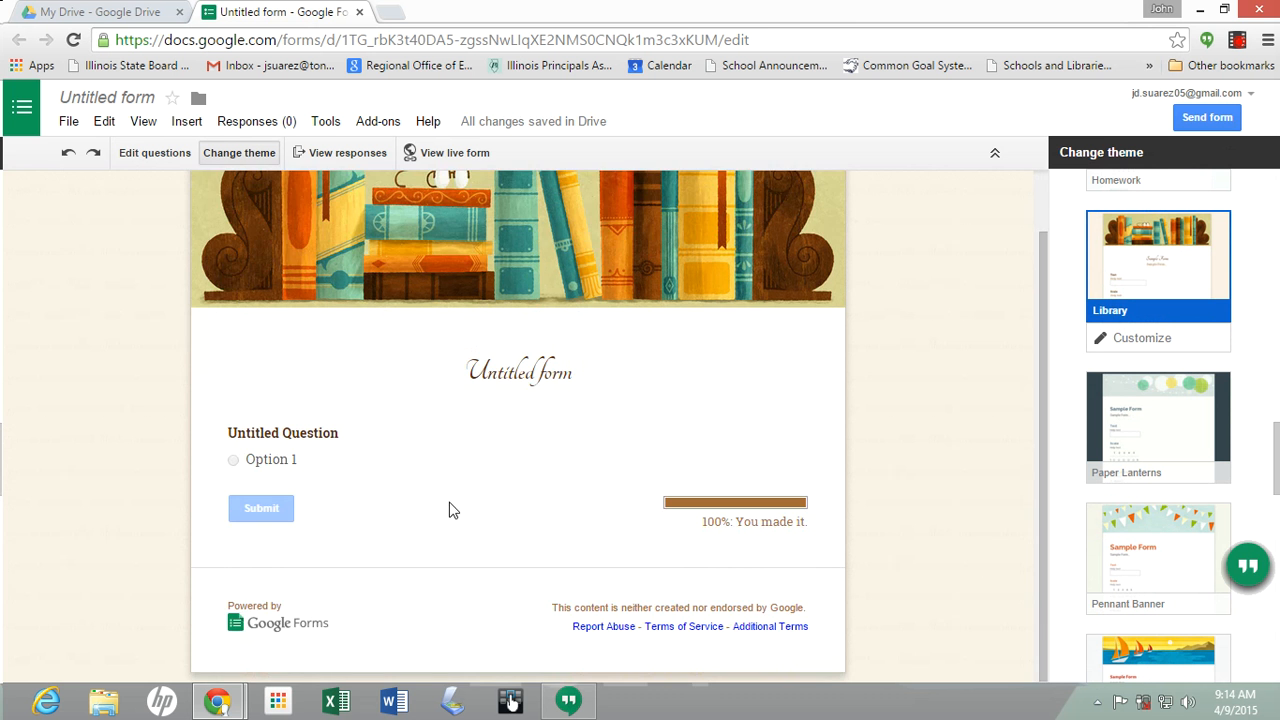
{"action": "left_click", "coordinate": [279, 462]}
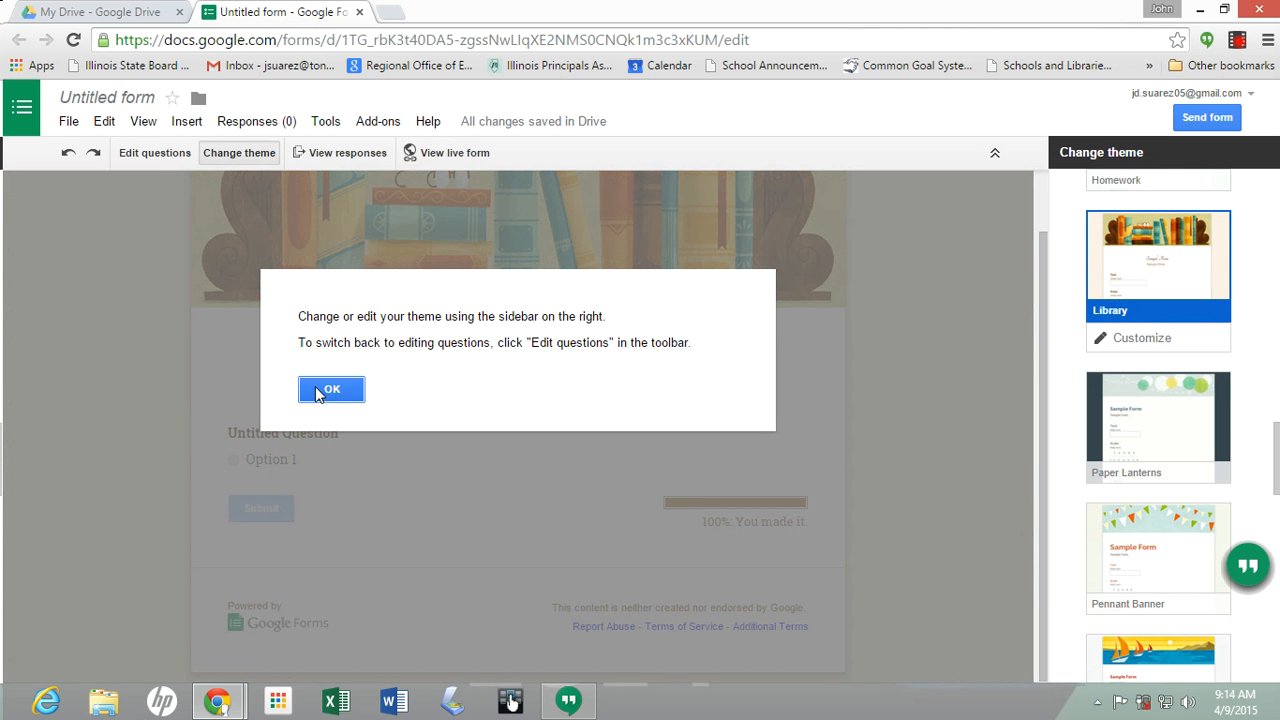
{"action": "left_click", "coordinate": [330, 390]}
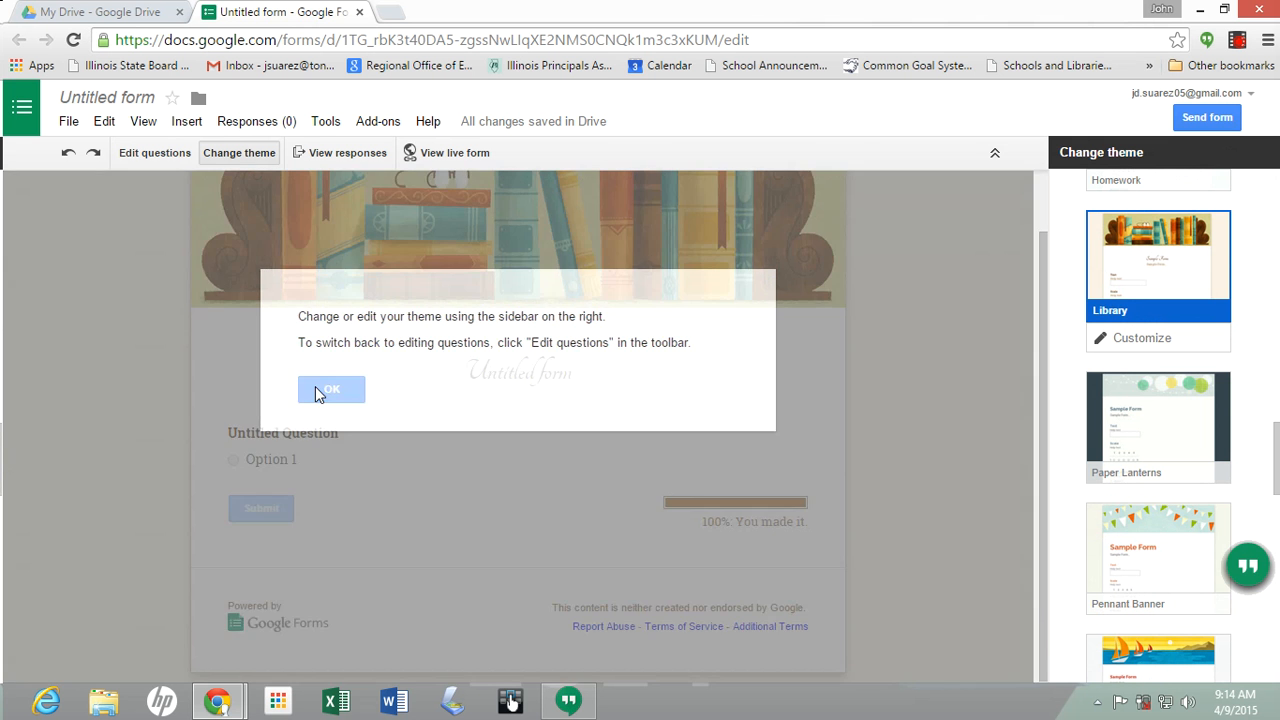
{"action": "scroll", "coordinate": [182, 528], "scroll_direction": "up", "scroll_amount": 1}
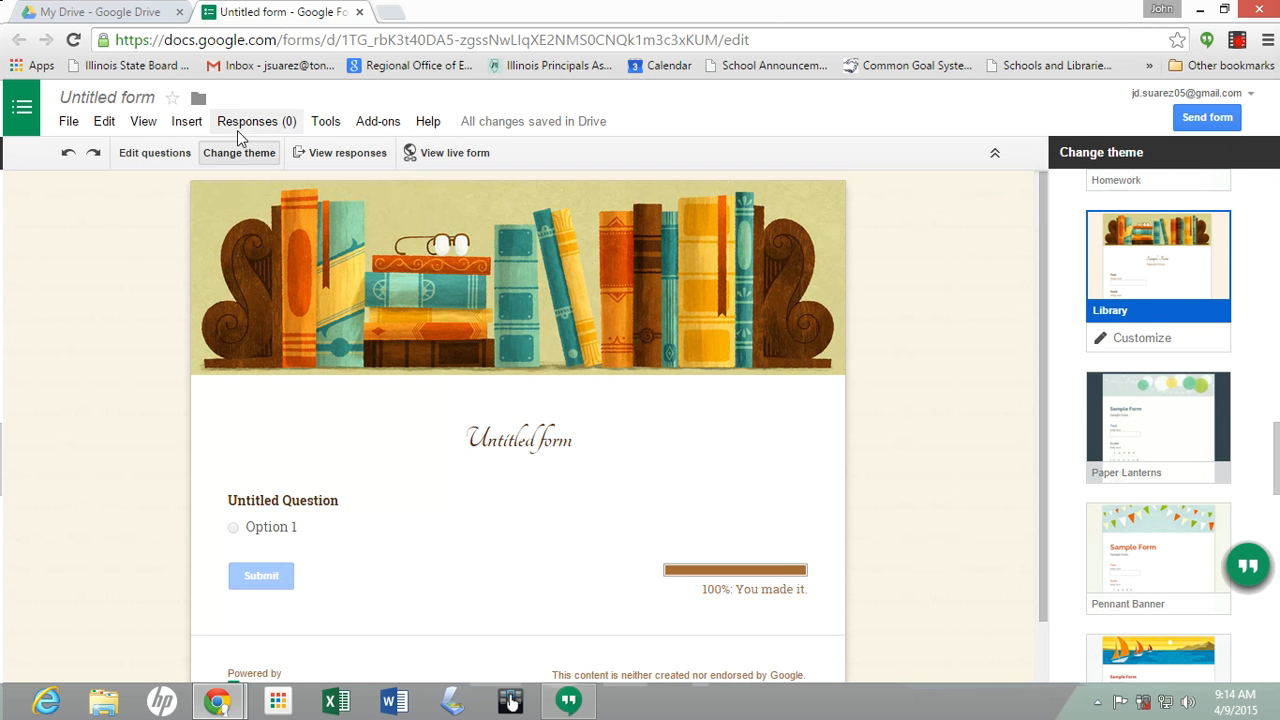
Retitle the form 'Quiz on The Giver' and begin the description 'This is a quiz on Chapters 1 &'
{"action": "left_click", "coordinate": [148, 155]}
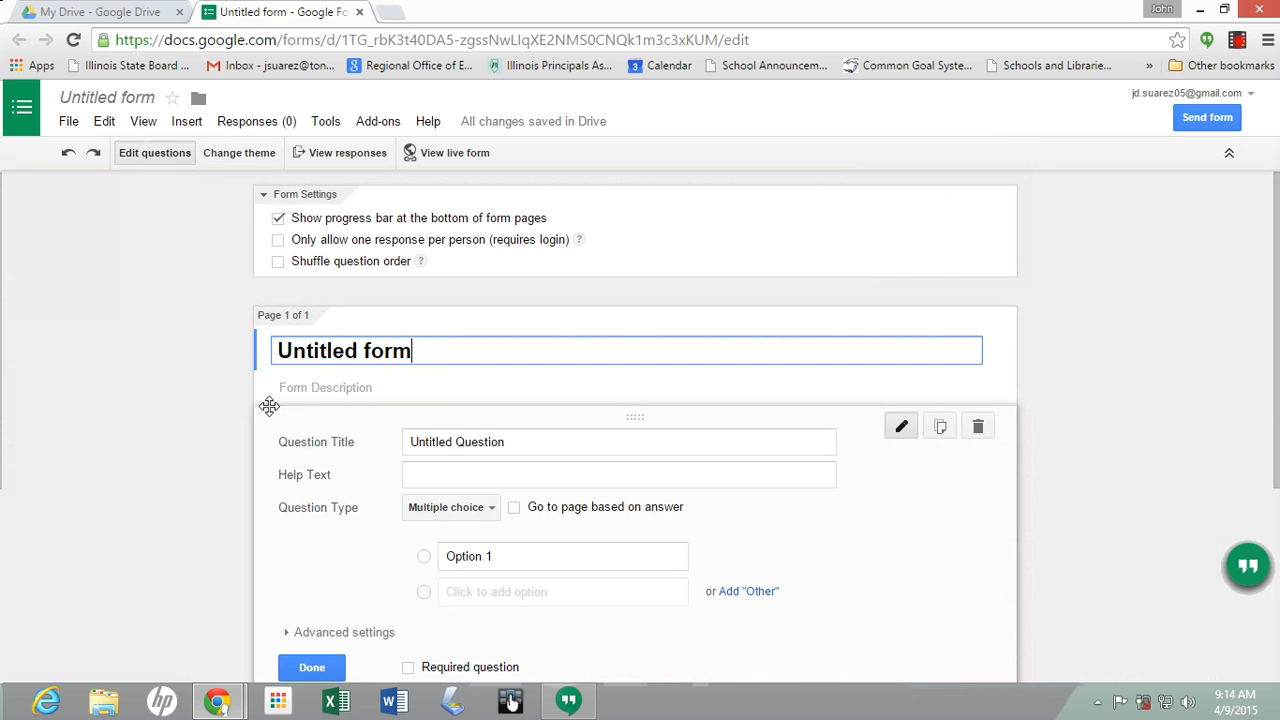
{"action": "key", "text": "BackSpace"}
{"action": "key", "text": "BackSpace"}
{"action": "key", "text": "BackSpace"}
{"action": "key", "text": "BackSpace"}
{"action": "key", "text": "BackSpace"}
{"action": "key", "text": "BackSpace"}
{"action": "key", "text": "BackSpace"}
{"action": "key", "text": "BackSpace"}
{"action": "key", "text": "BackSpace"}
{"action": "key", "text": "BackSpace"}
{"action": "key", "text": "BackSpace"}
{"action": "key", "text": "BackSpace"}
{"action": "key", "text": "BackSpace"}
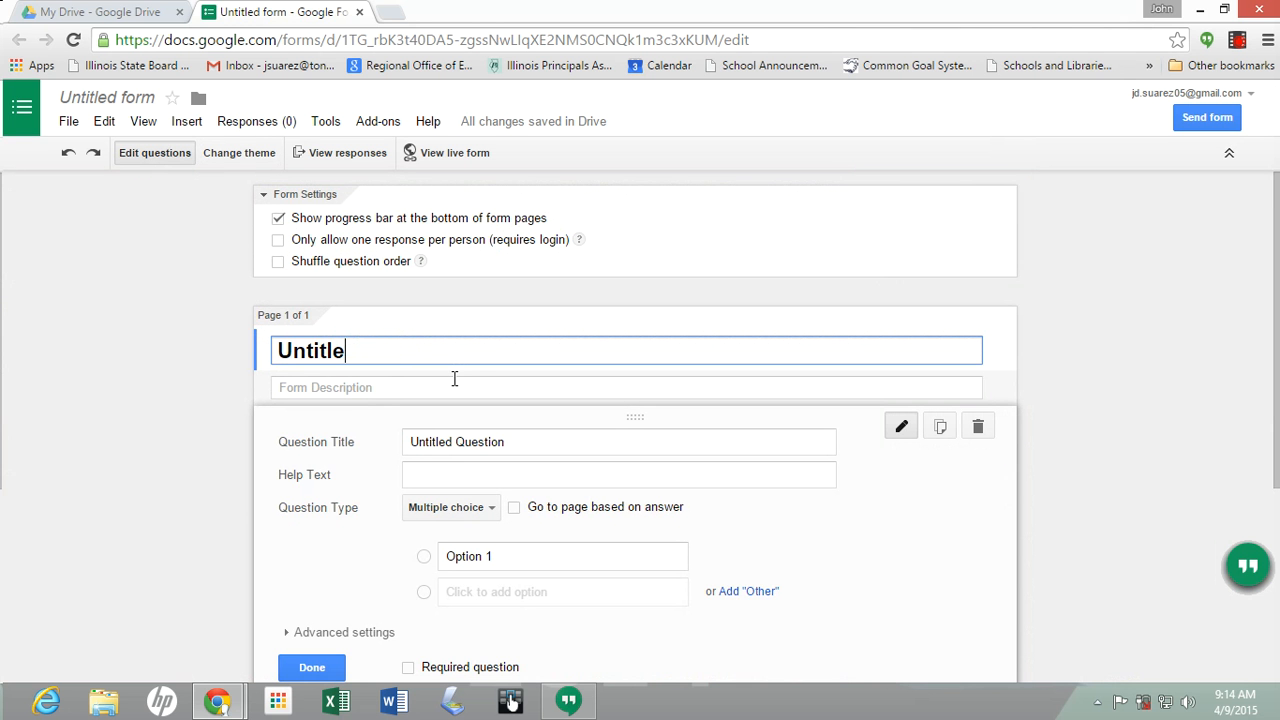
{"action": "type", "text": "Quiz on T"}
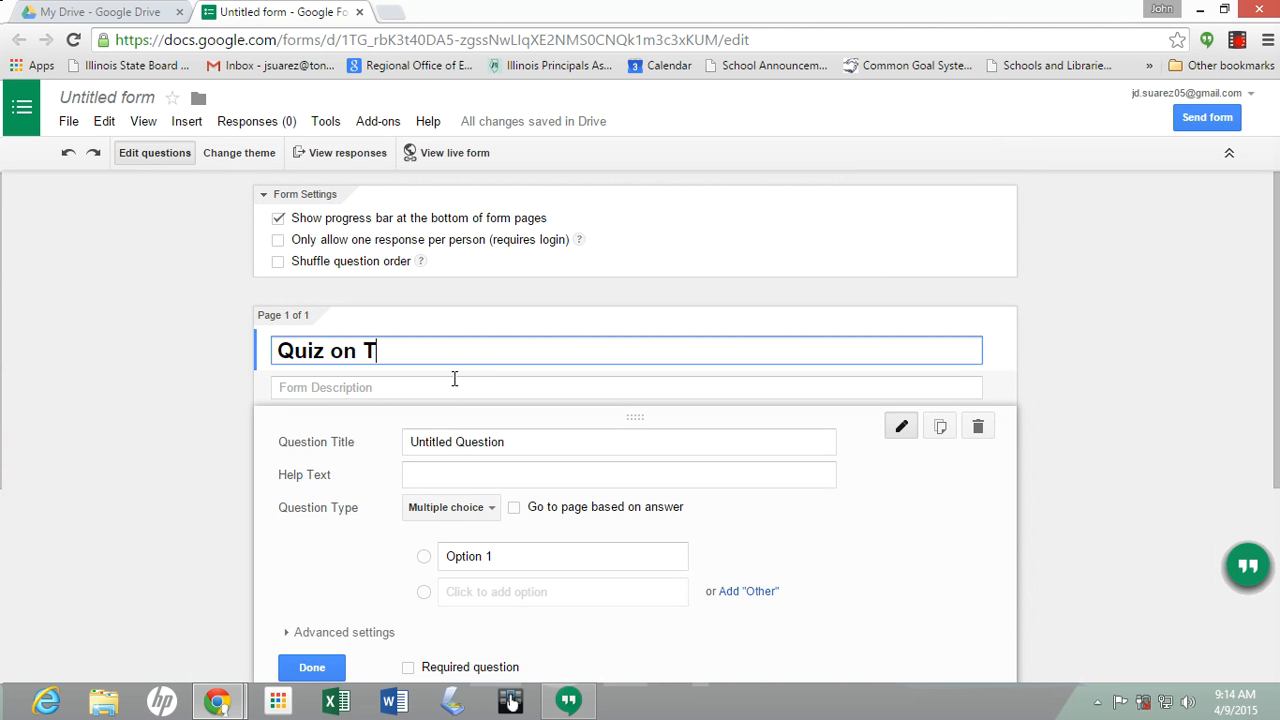
{"action": "type", "text": "he Giver"}
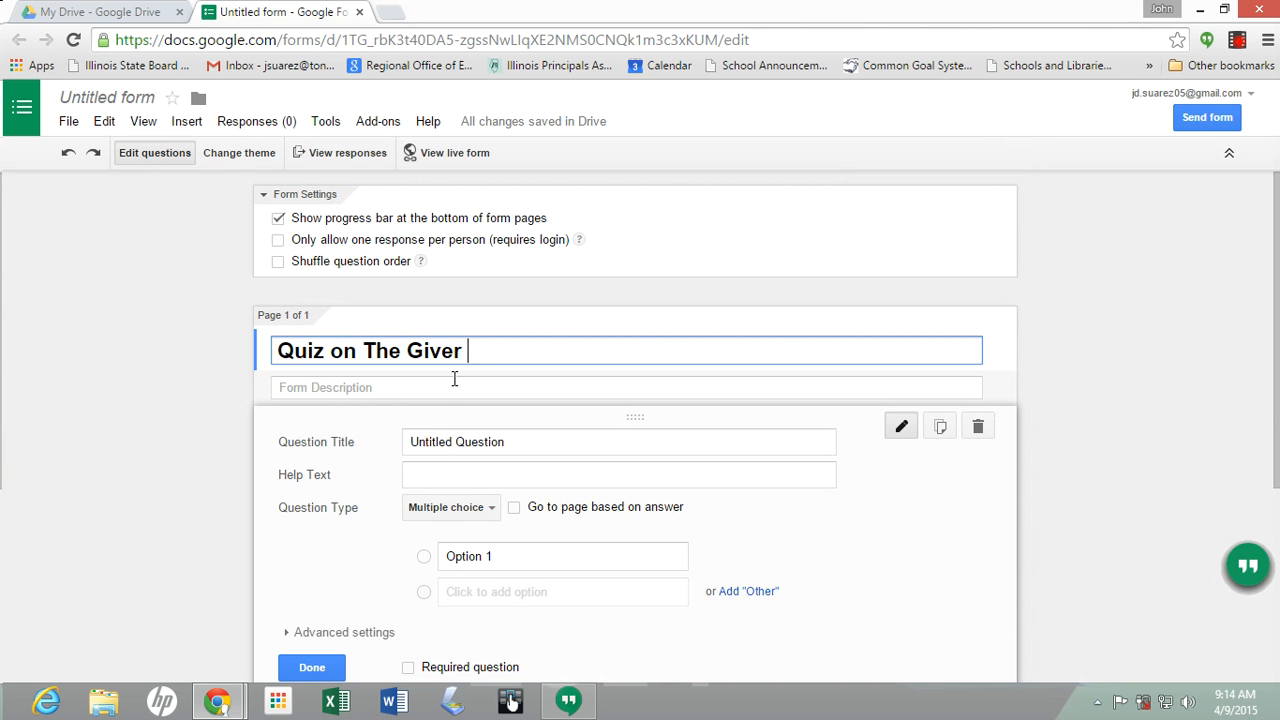
{"action": "left_click", "coordinate": [439, 388]}
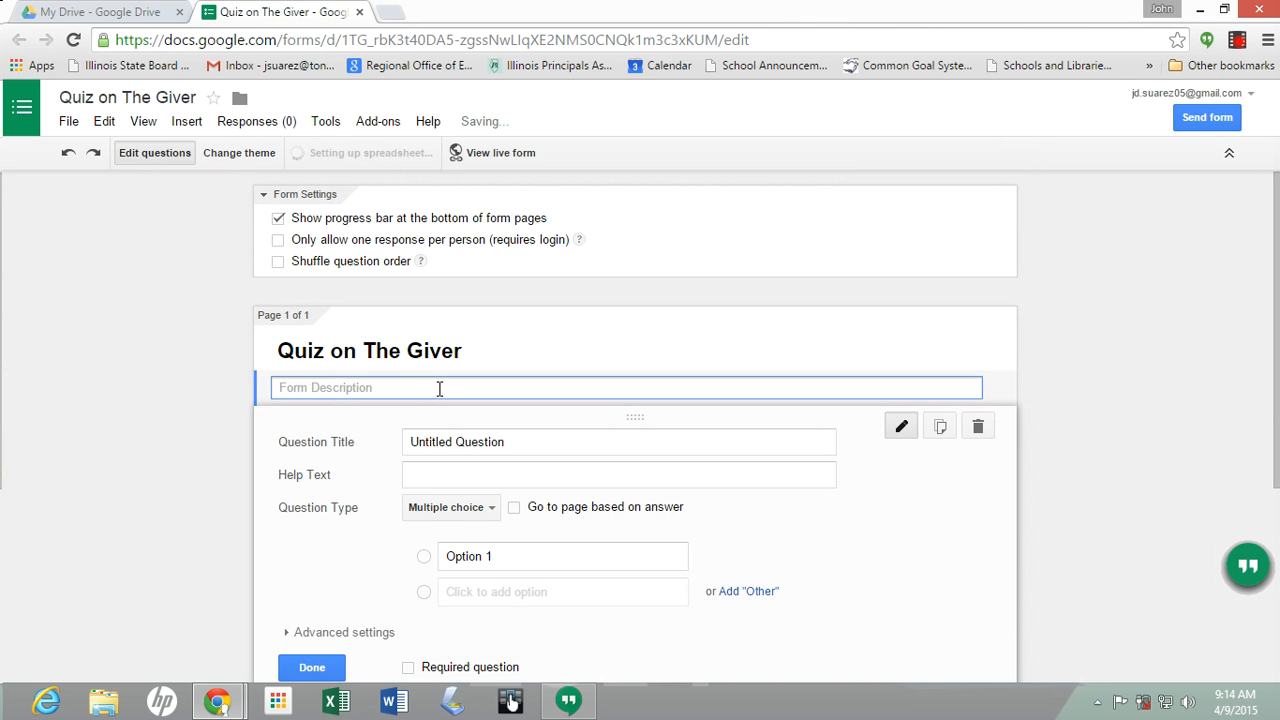
{"action": "type", "text": "This is a quiz on Chapter"}
{"action": "key", "text": "BackSpace"}
{"action": "key", "text": "BackSpace"}
{"action": "key", "text": "BackSpace"}
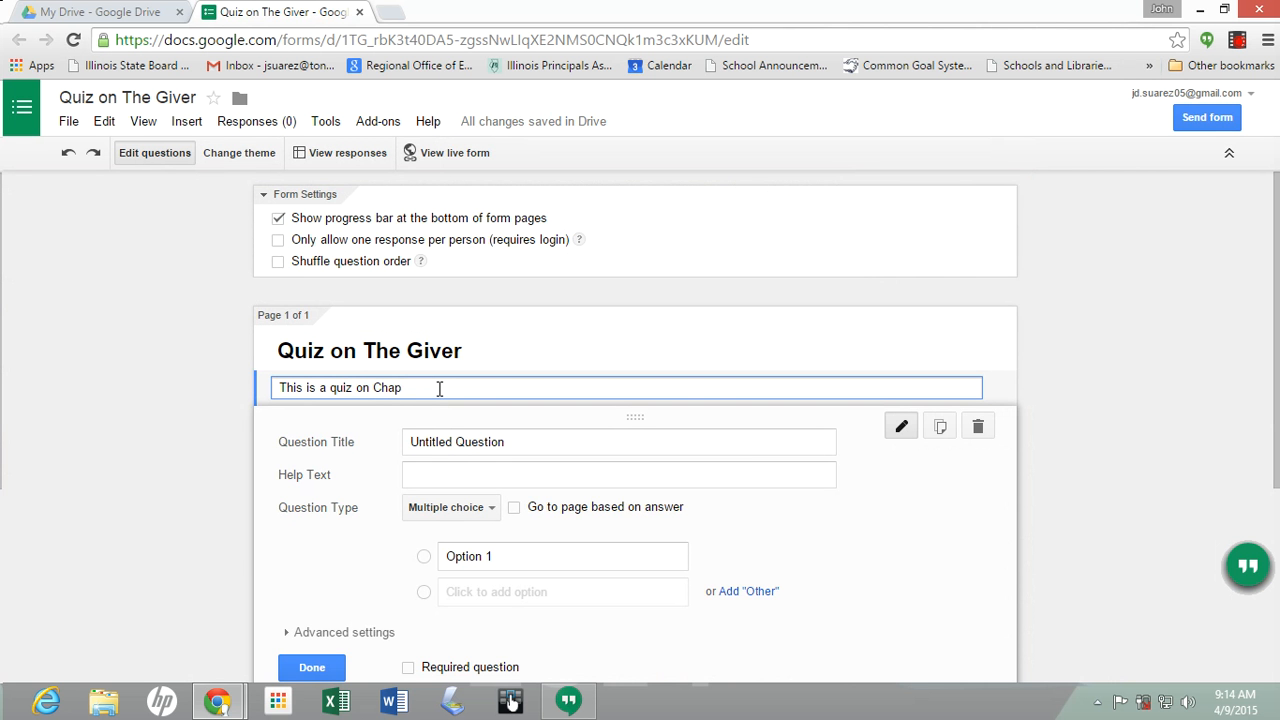
{"action": "type", "text": "ters 1 &"}
Title the question 'How old is Jonas', add help text 'Pick one from below', make it Checkboxes
{"action": "left_click", "coordinate": [520, 447]}
{"action": "key", "text": "BackSpace"}
{"action": "key", "text": "BackSpace"}
{"action": "key", "text": "BackSpace"}
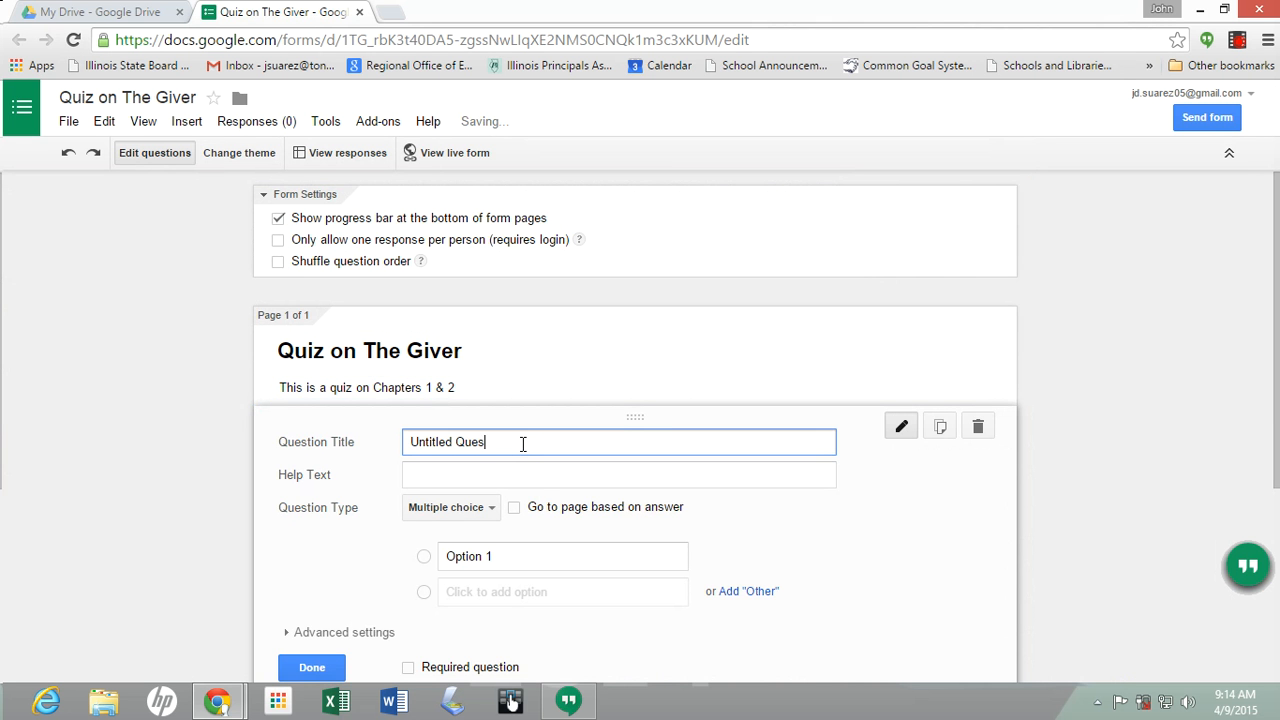
{"action": "key", "text": "BackSpace"}
{"action": "key", "text": "BackSpace"}
{"action": "key", "text": "BackSpace"}
{"action": "key", "text": "BackSpace"}
{"action": "key", "text": "BackSpace"}
{"action": "key", "text": "BackSpace"}
{"action": "key", "text": "BackSpace"}
{"action": "key", "text": "BackSpace"}
{"action": "key", "text": "BackSpace"}
{"action": "key", "text": "BackSpace"}
{"action": "key", "text": "BackSpace"}
{"action": "key", "text": "BackSpace"}
{"action": "key", "text": "BackSpace"}
{"action": "type", "text": "How old "}
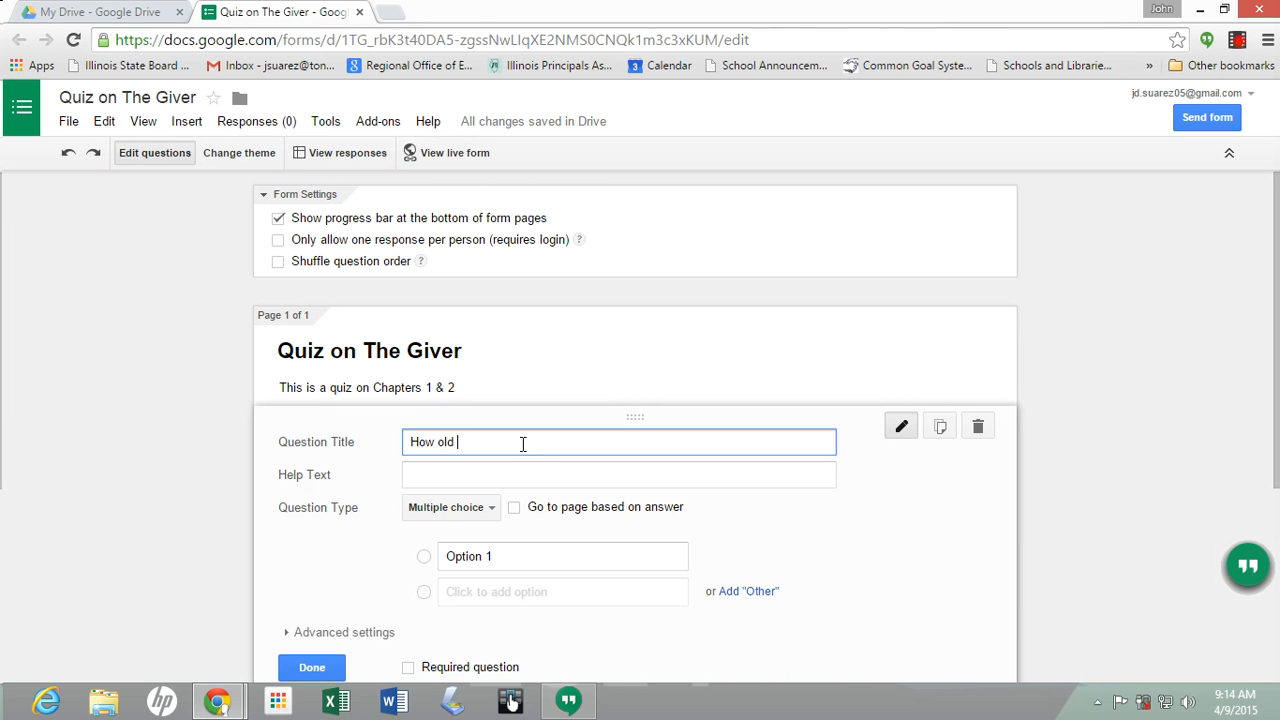
{"action": "type", "text": "is Jonas"}
{"action": "left_click", "coordinate": [505, 483]}
{"action": "type", "text": "Pic"}
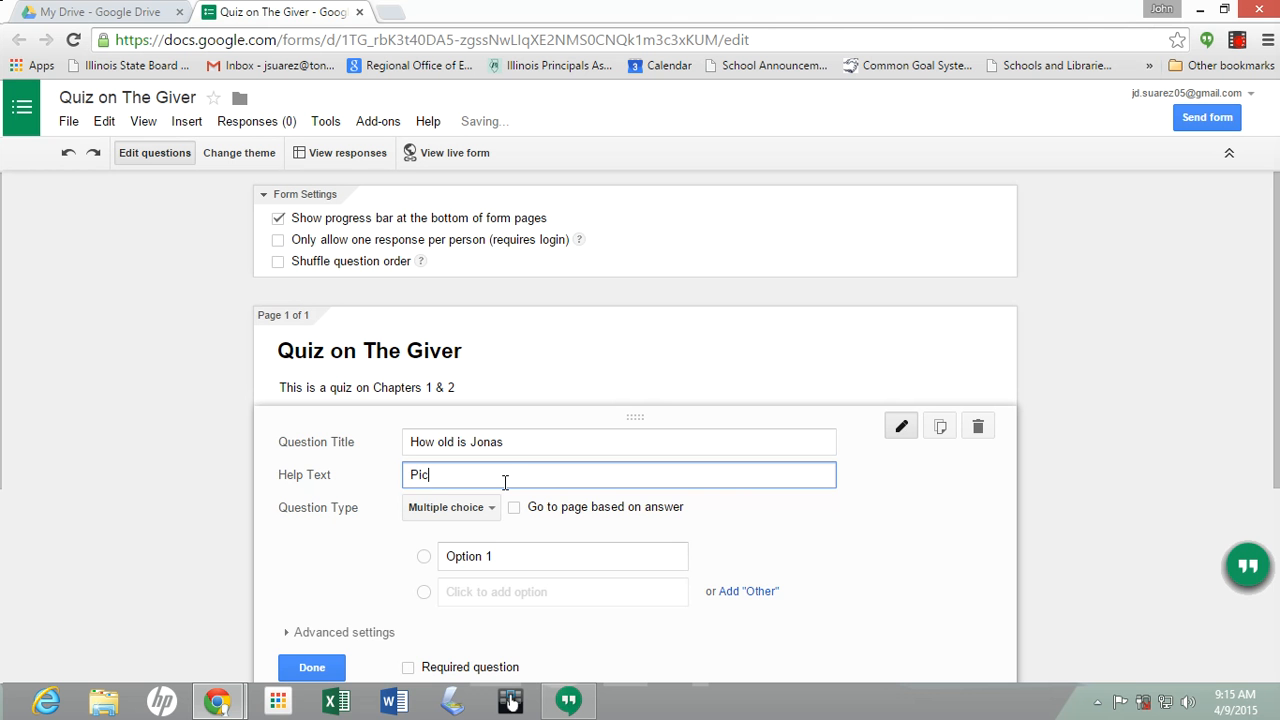
{"action": "type", "text": "k one from "}
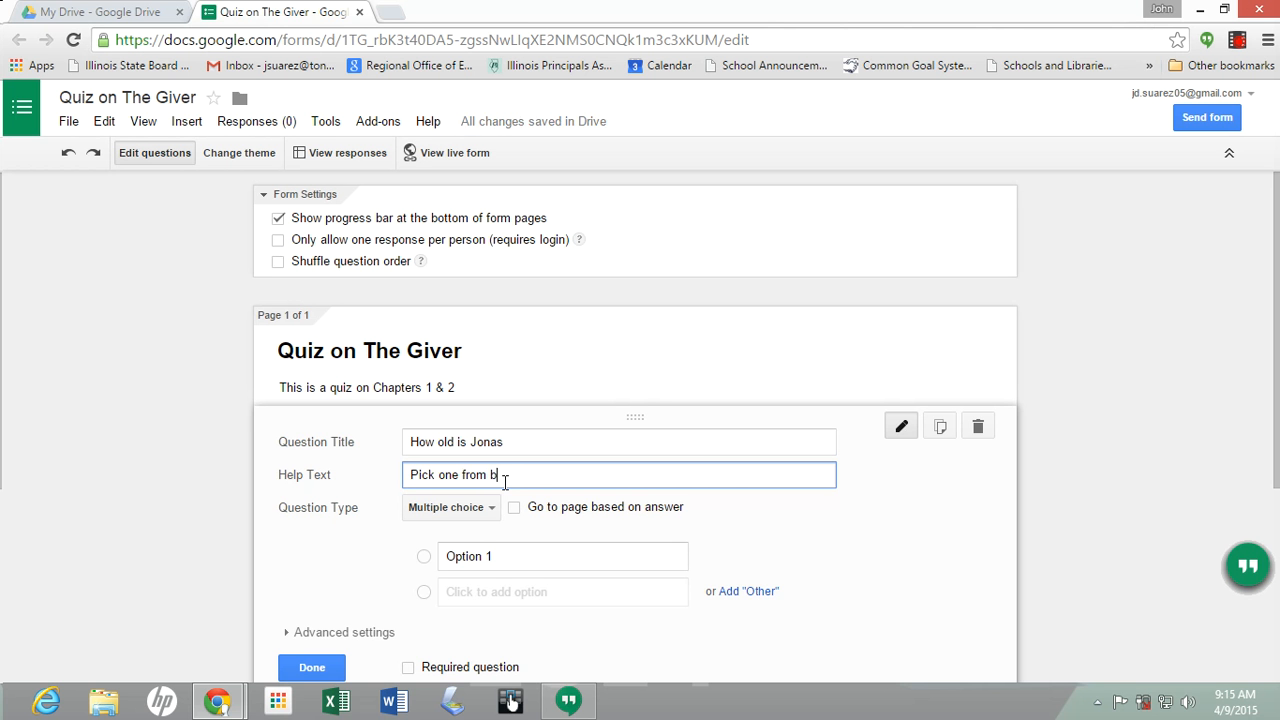
{"action": "type", "text": "below"}
{"action": "left_click", "coordinate": [491, 510]}
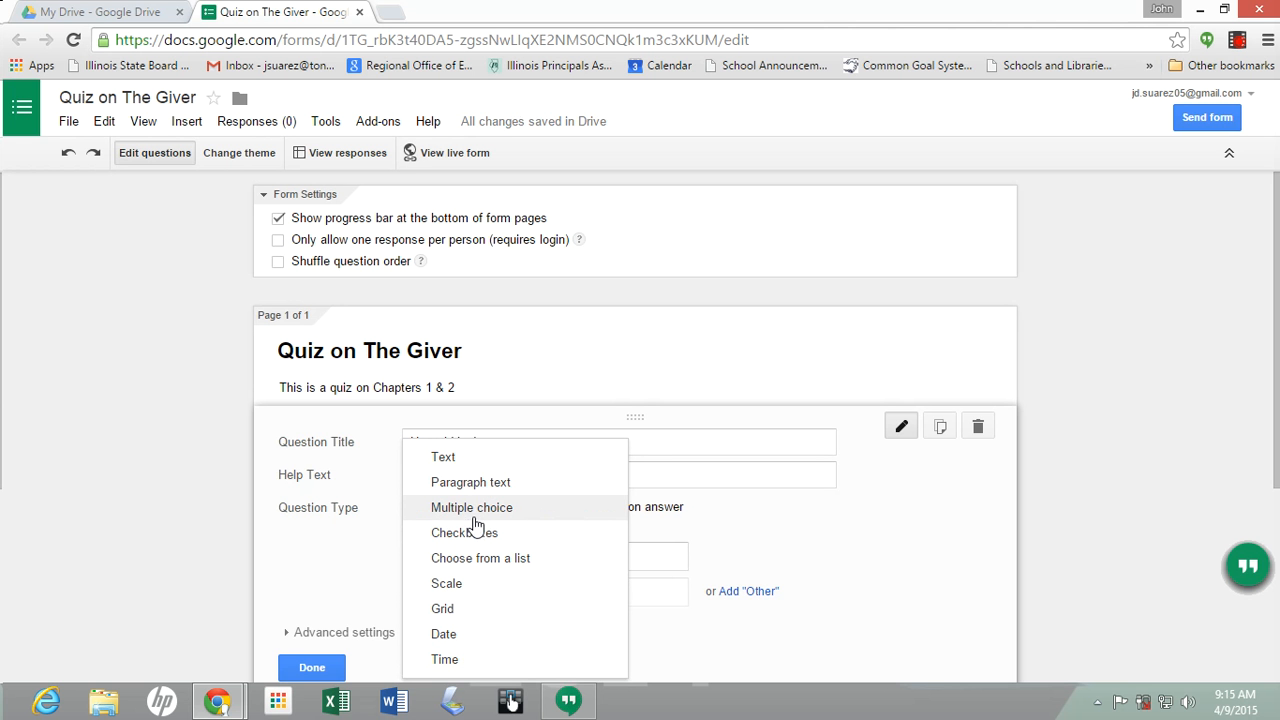
{"action": "left_click", "coordinate": [473, 541]}
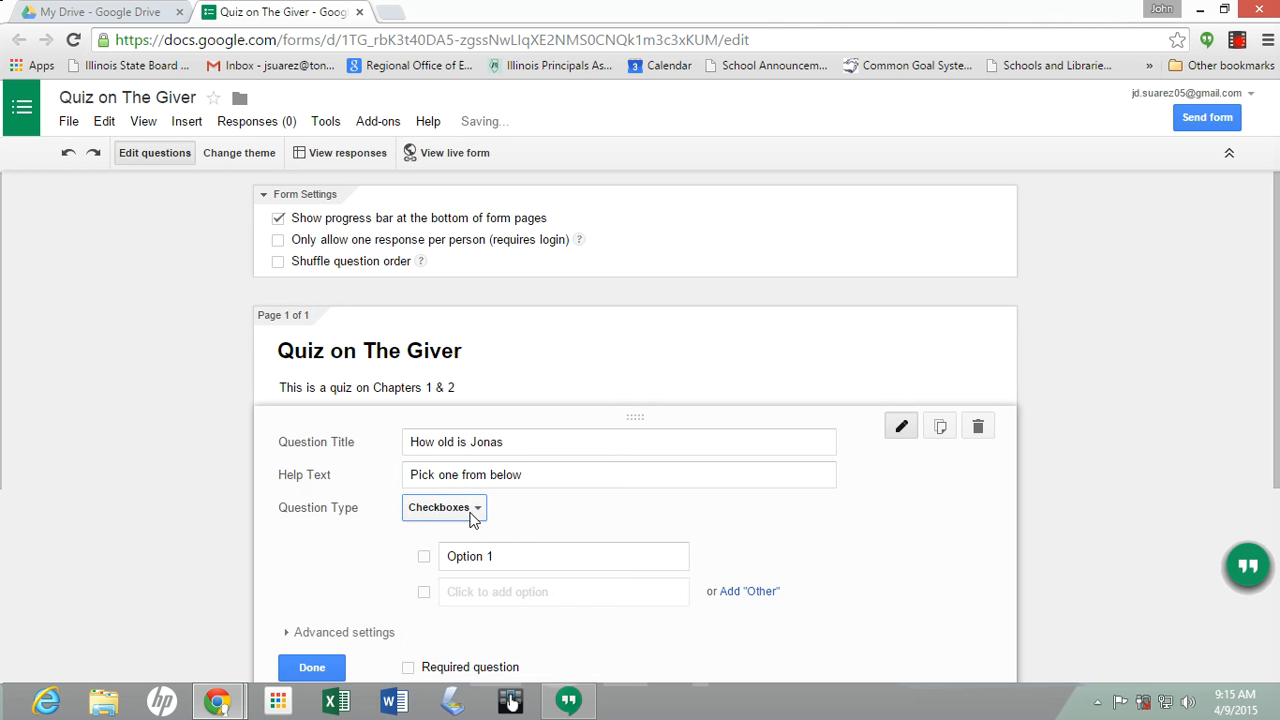
Enter the answer options 200, 10, 5 and 300
{"action": "left_click", "coordinate": [499, 558]}
{"action": "type", "text": "200"}
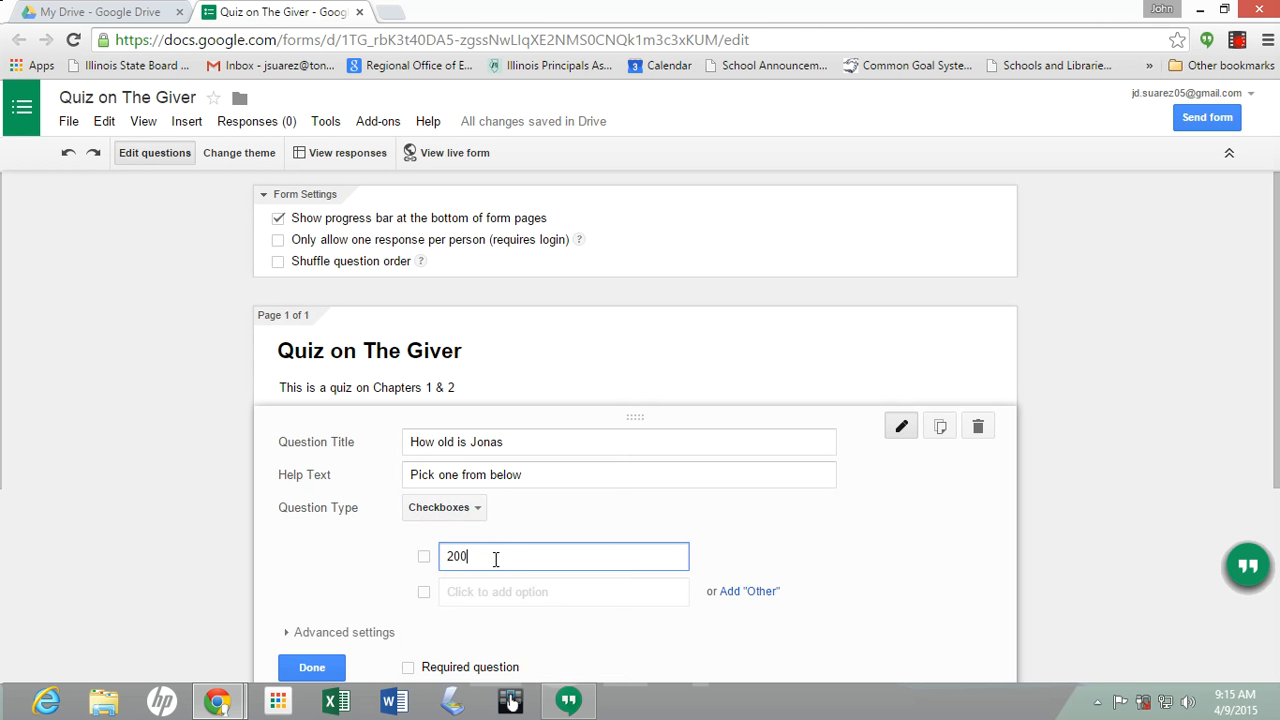
{"action": "key", "text": "Tab"}
{"action": "type", "text": "10"}
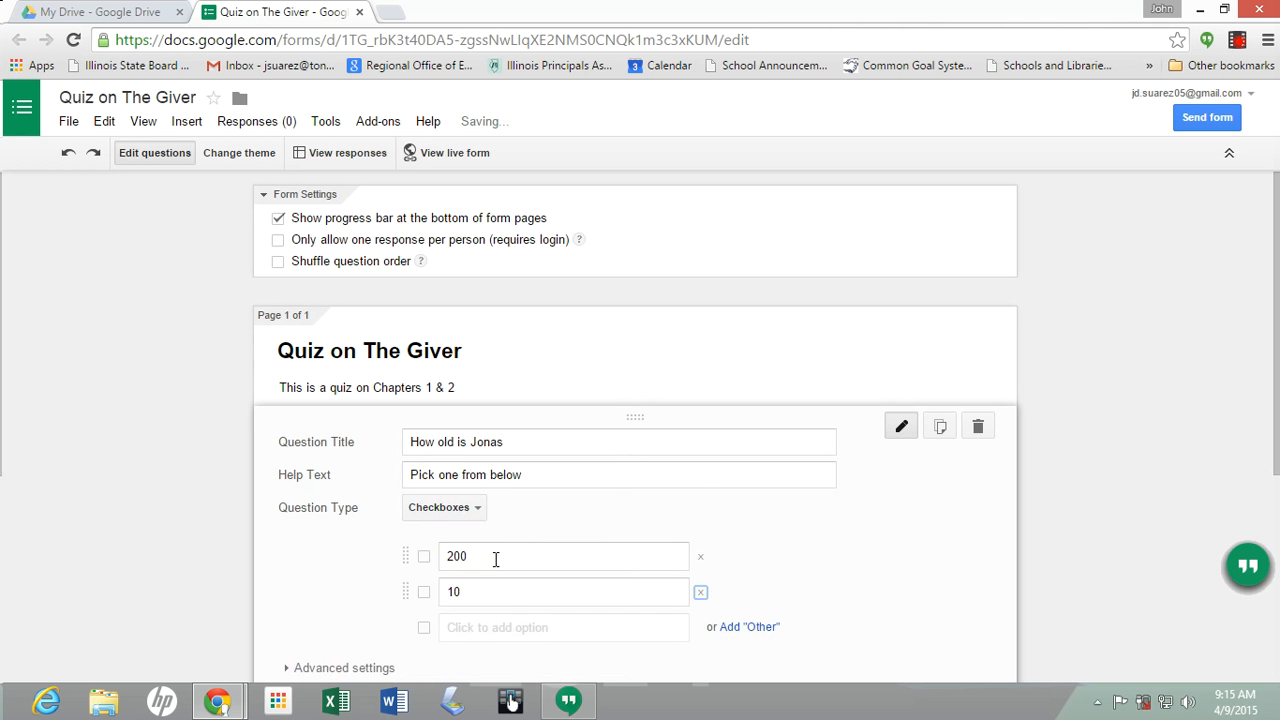
{"action": "left_click", "coordinate": [463, 621]}
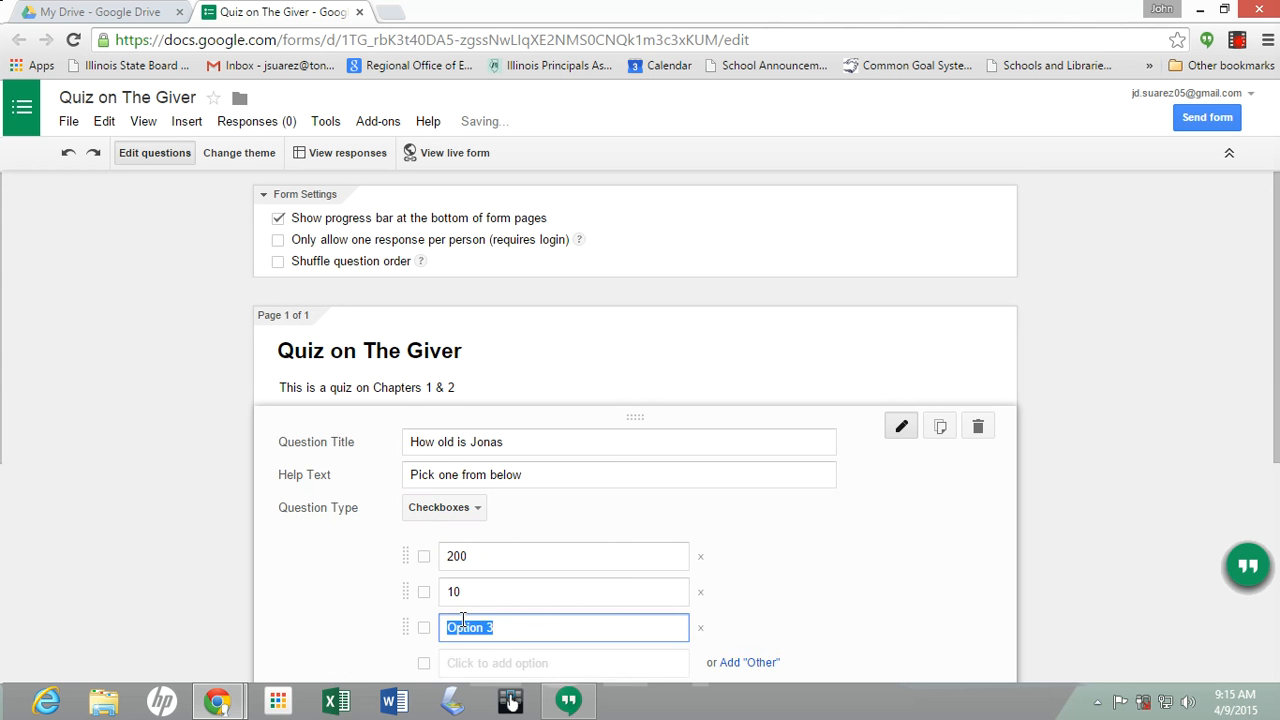
{"action": "type", "text": "5"}
{"action": "scroll", "coordinate": [463, 621], "scroll_direction": "down", "scroll_amount": 4}
{"action": "left_click", "coordinate": [484, 290]}
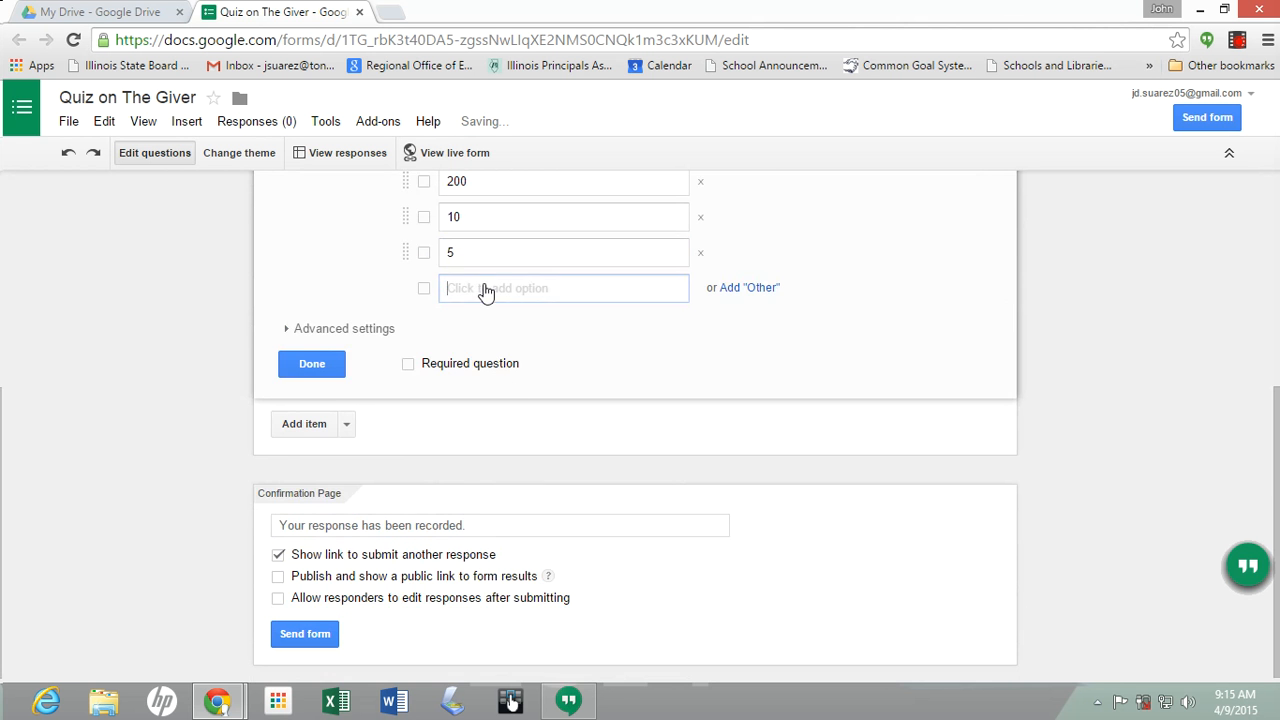
{"action": "type", "text": "300"}
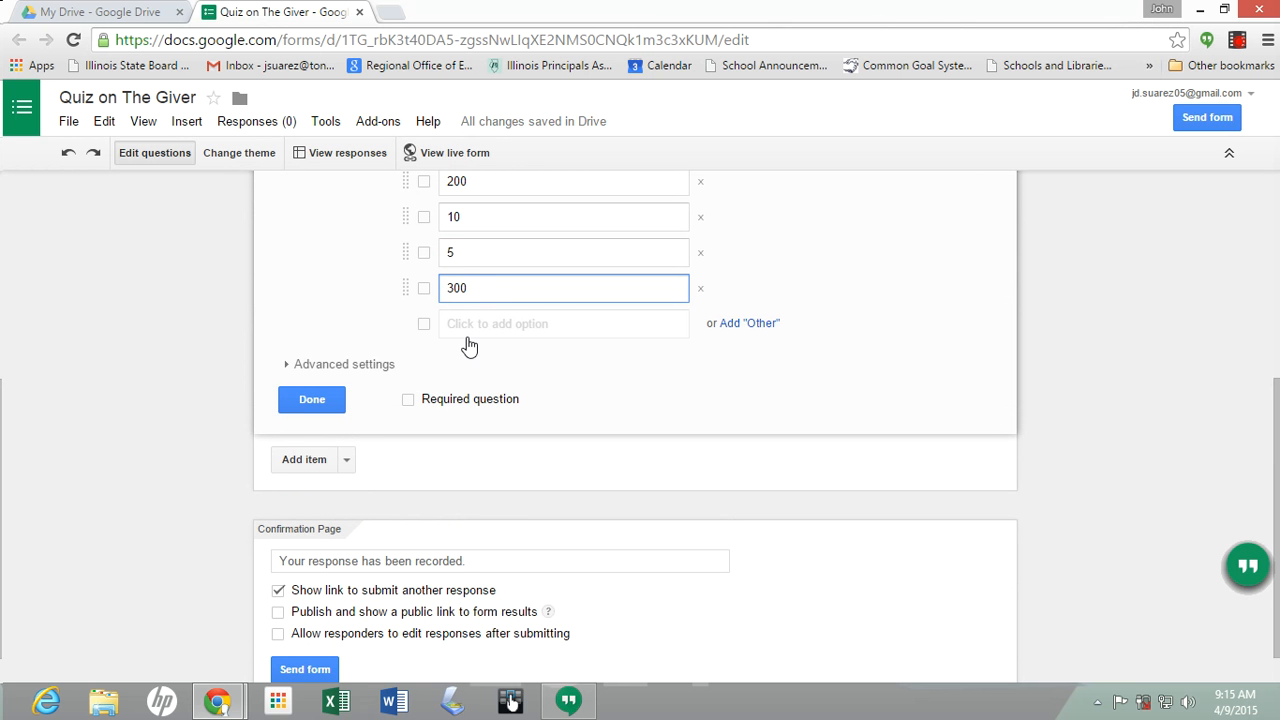
Add an Other choice, delete the unused fifth option, and mark the question required
{"action": "left_click", "coordinate": [422, 326]}
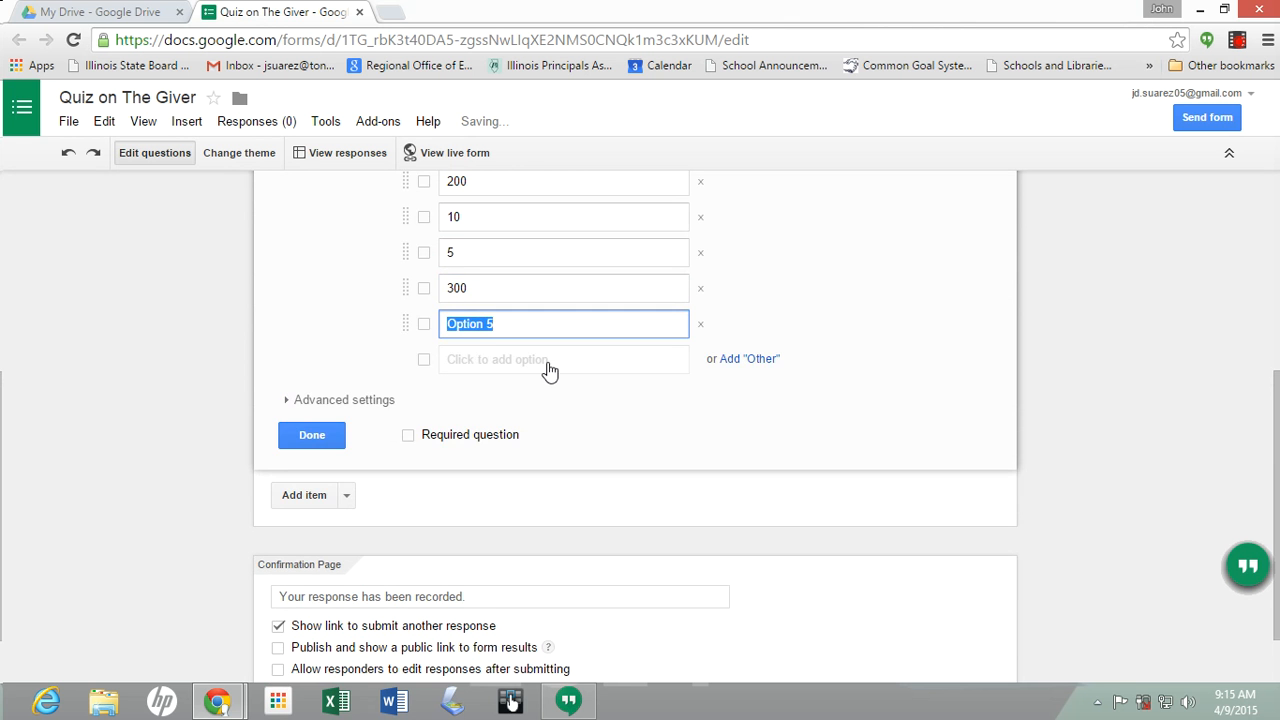
{"action": "left_click", "coordinate": [695, 363]}
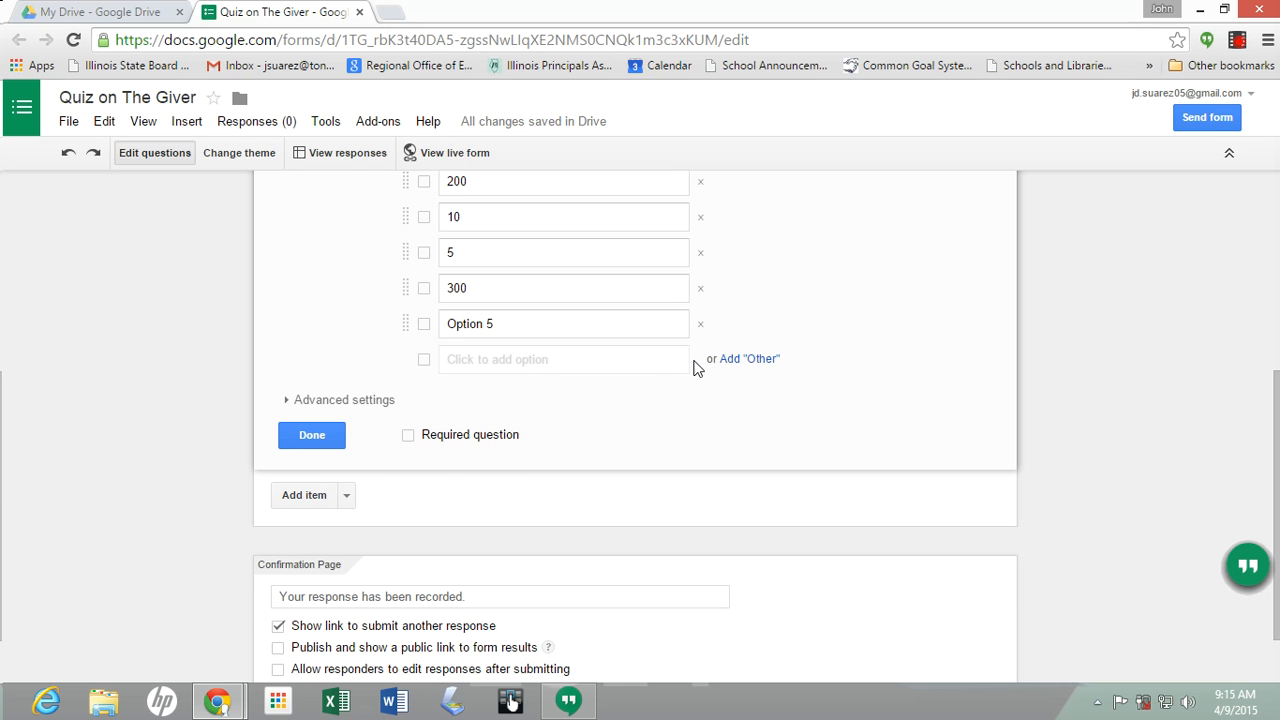
{"action": "left_click", "coordinate": [731, 360]}
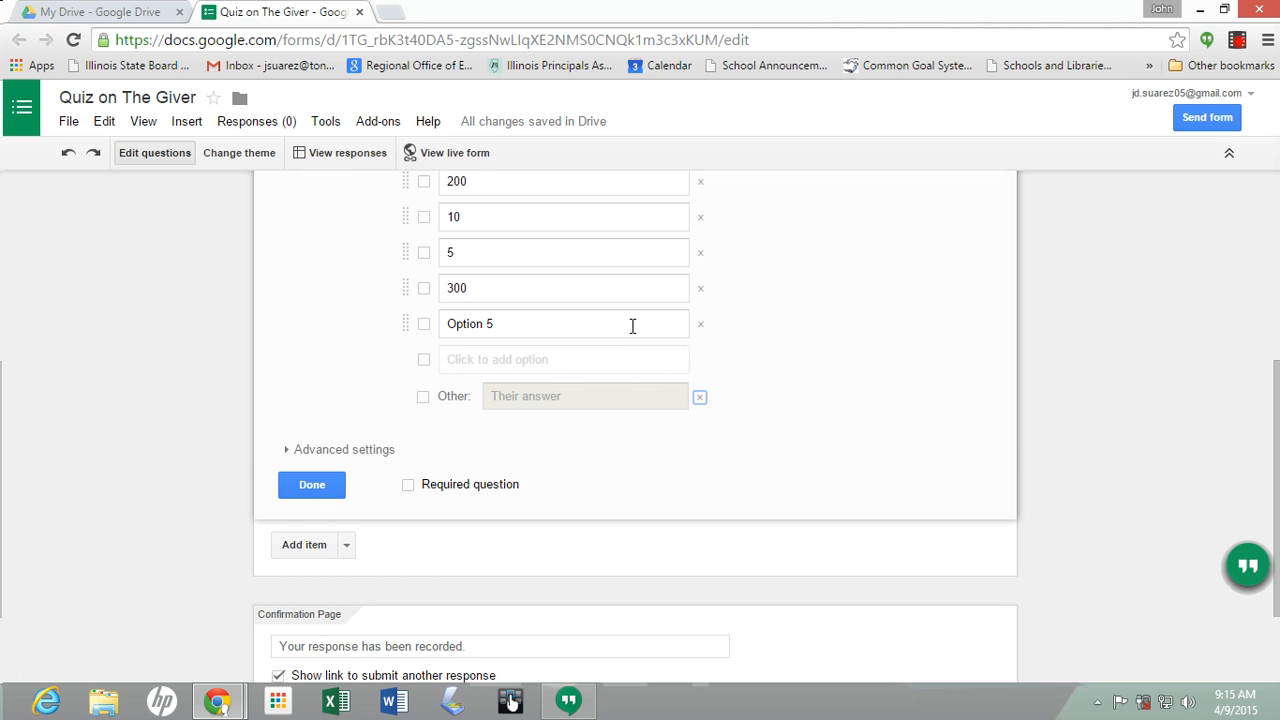
{"action": "left_click", "coordinate": [700, 324]}
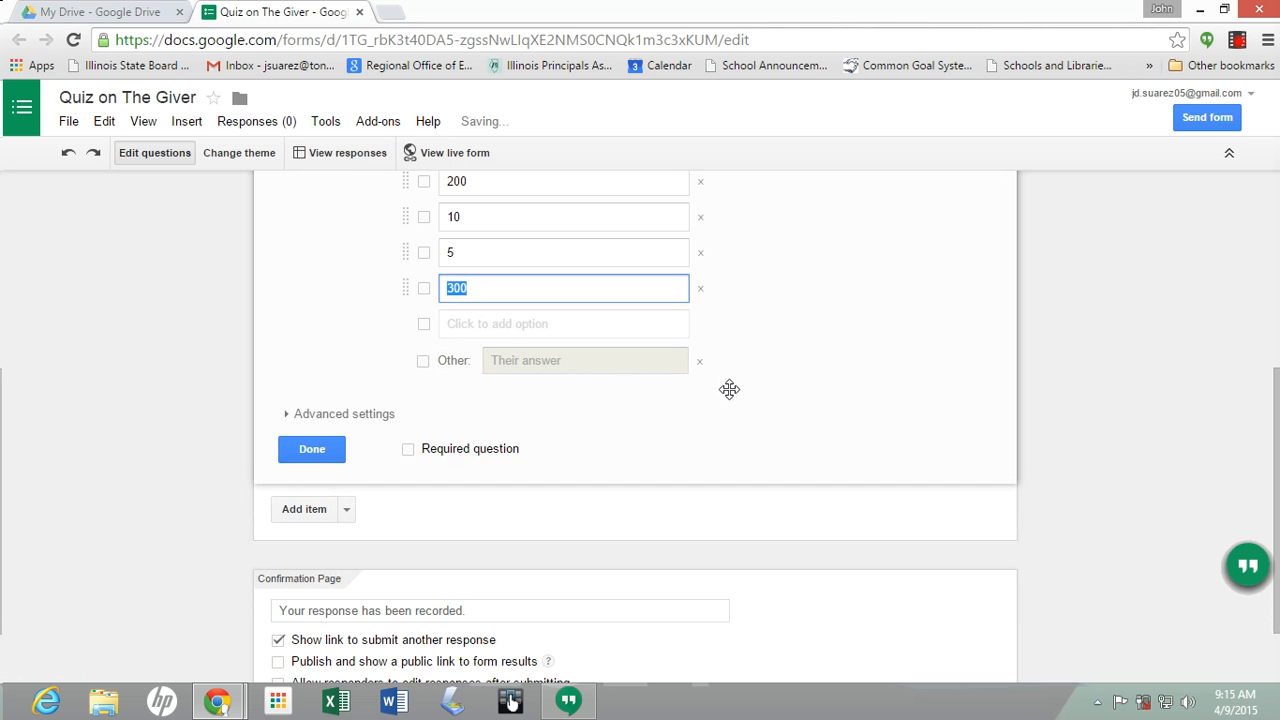
{"action": "left_click", "coordinate": [408, 451]}
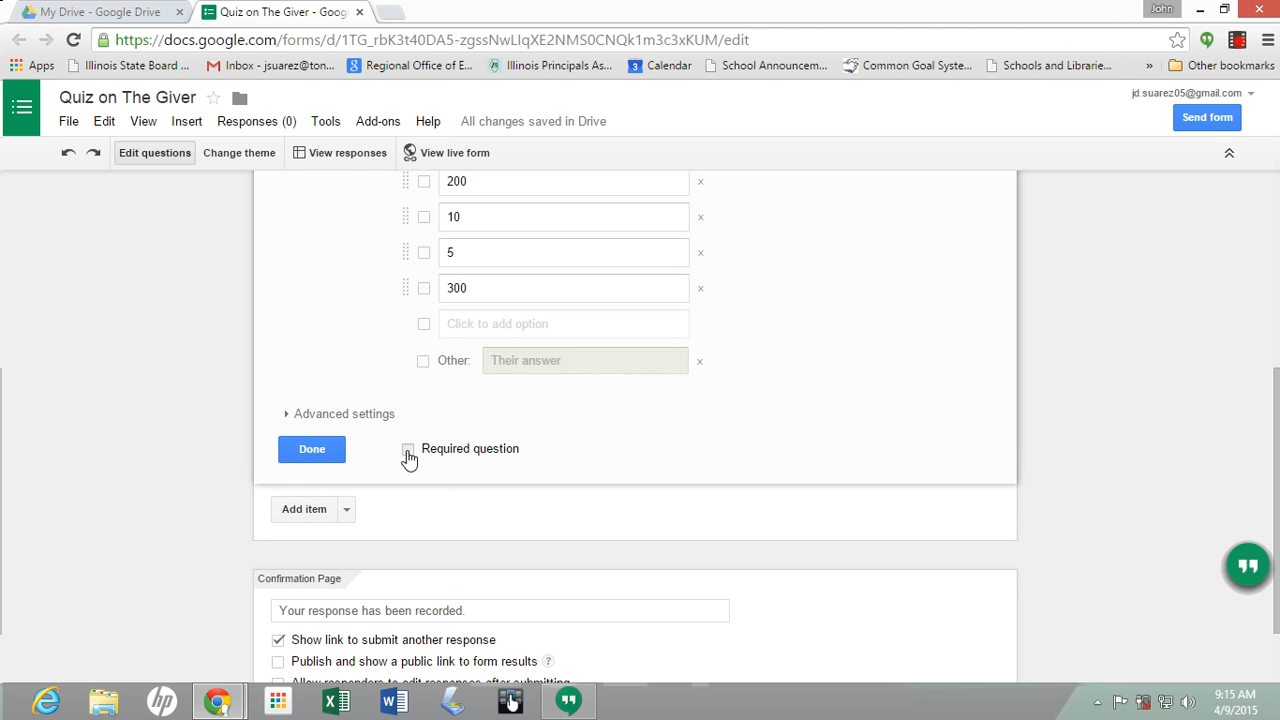
{"action": "scroll", "coordinate": [394, 426], "scroll_direction": "up", "scroll_amount": 4}
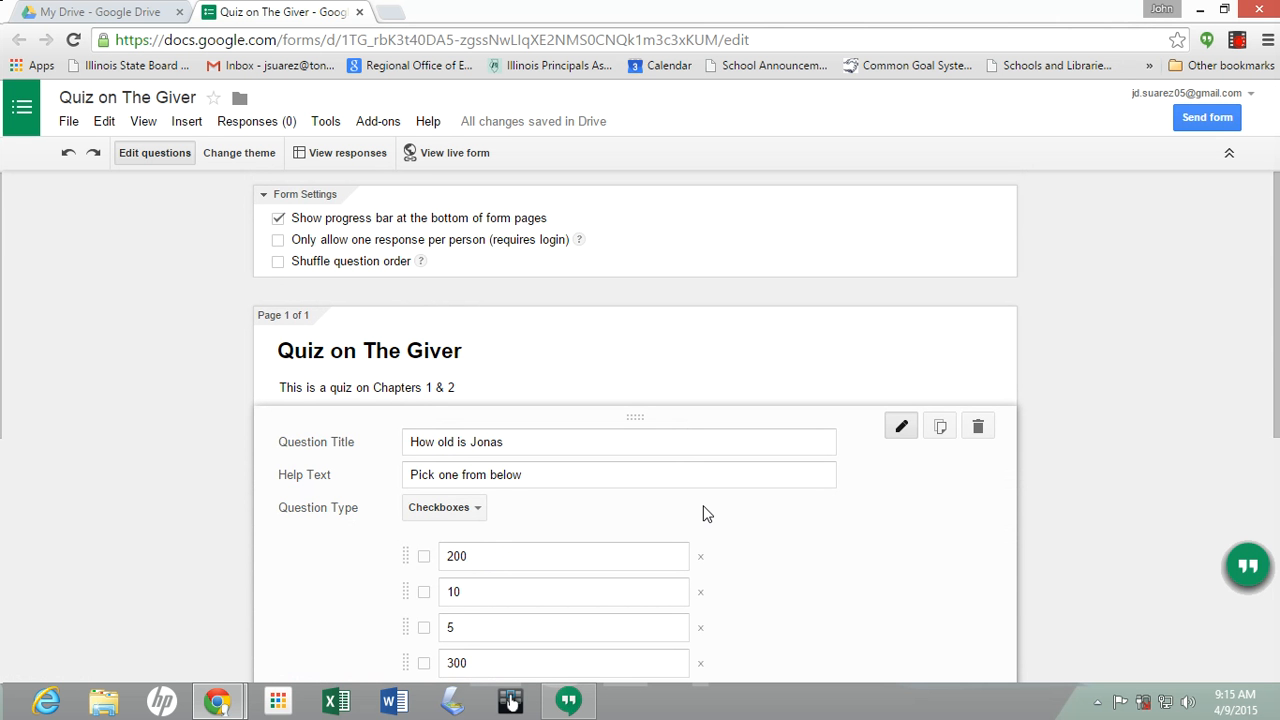
Duplicate the Jonas question as a short-answer text question titled 'First Name'
{"action": "left_click", "coordinate": [940, 427]}
{"action": "scroll", "coordinate": [540, 525], "scroll_direction": "down", "scroll_amount": 2}
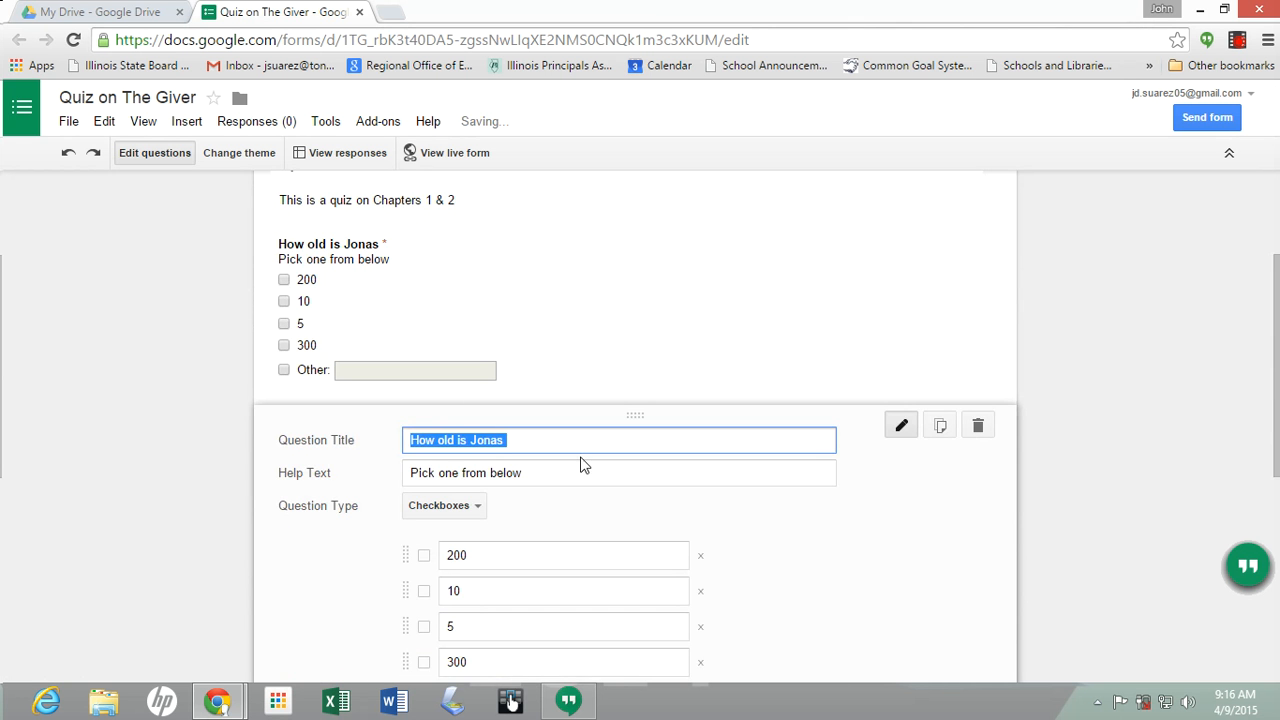
{"action": "key", "text": "BackSpace"}
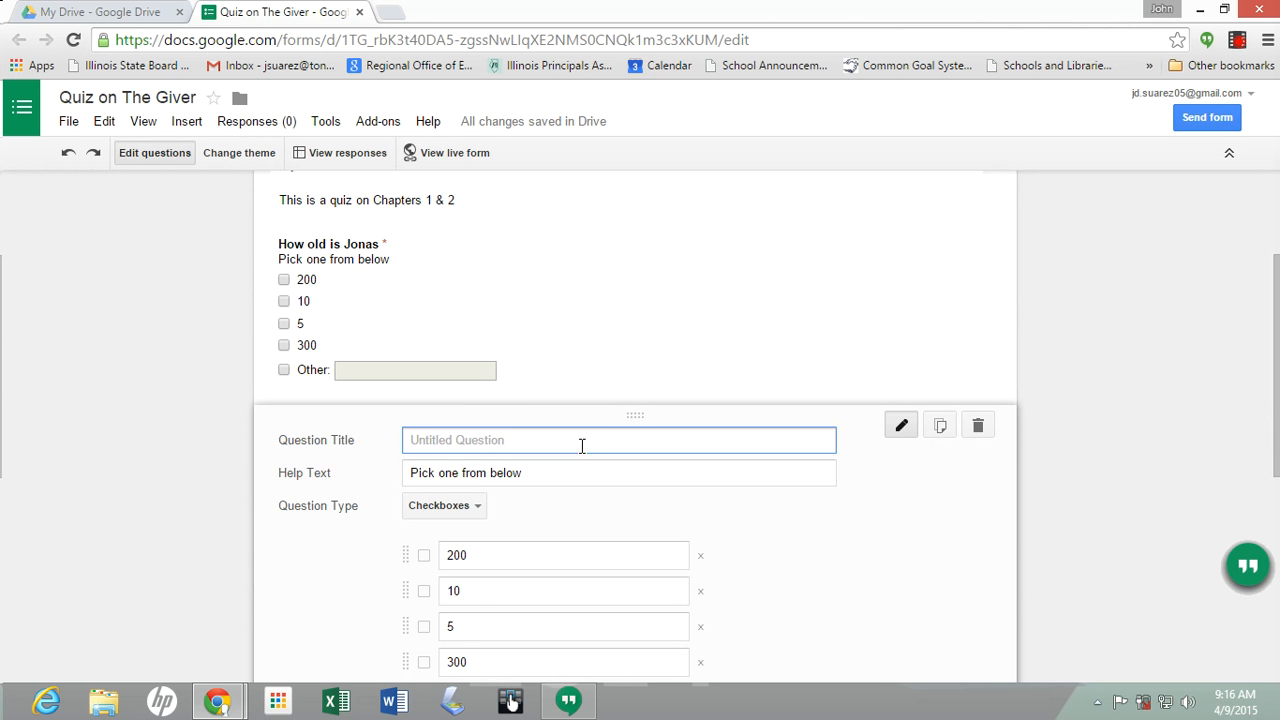
{"action": "type", "text": "Nam"}
{"action": "key", "text": "BackSpace"}
{"action": "key", "text": "BackSpace"}
{"action": "key", "text": "BackSpace"}
{"action": "type", "text": "First Name"}
{"action": "left_click", "coordinate": [478, 506]}
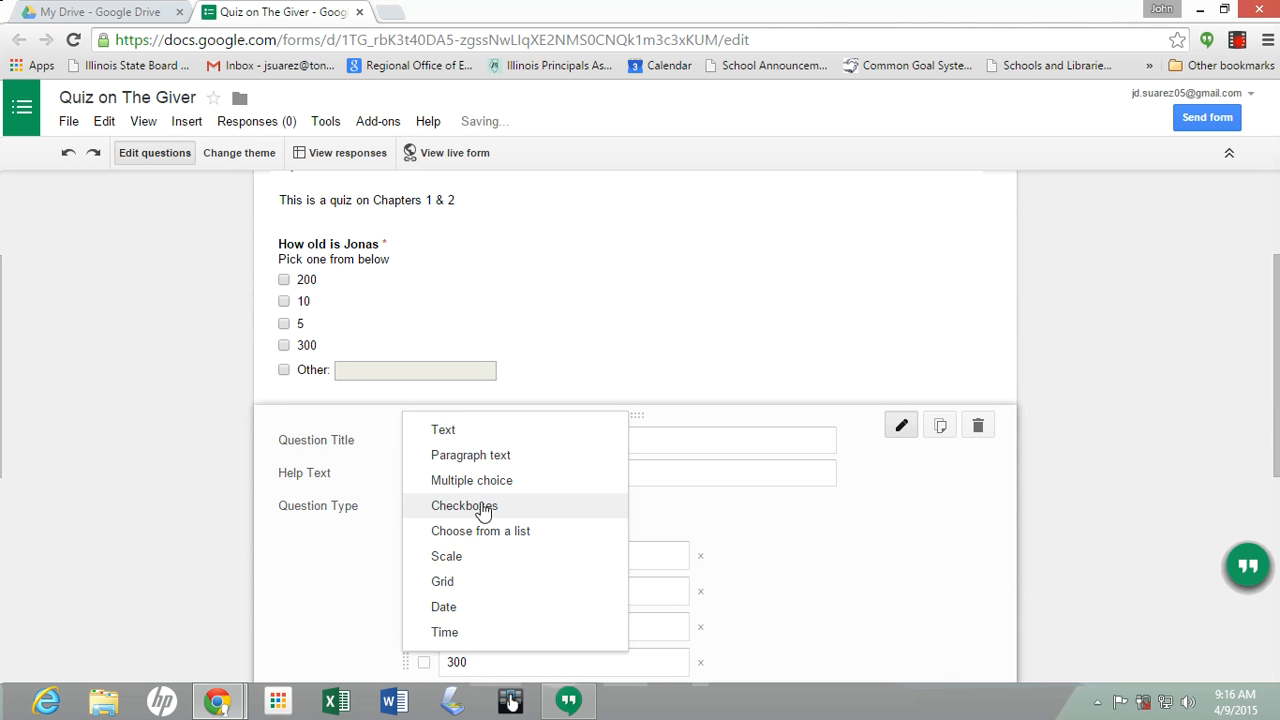
{"action": "left_click", "coordinate": [462, 432]}
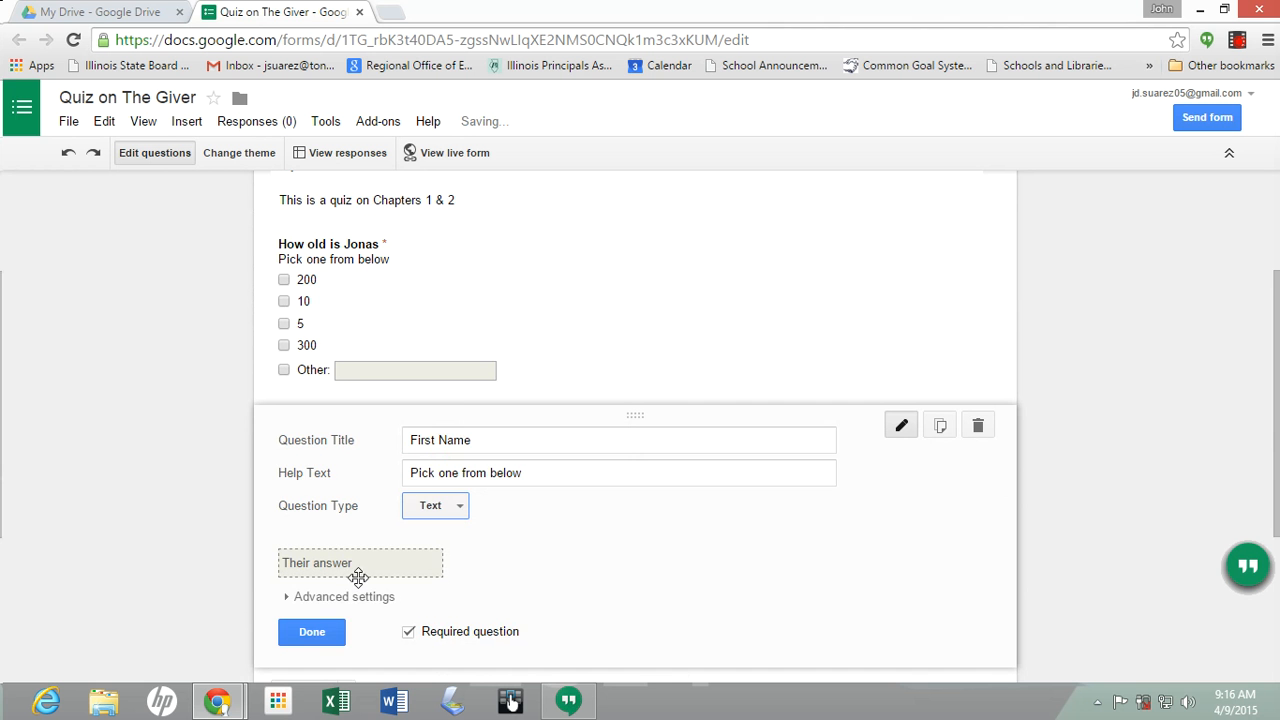
{"action": "left_click", "coordinate": [310, 631]}
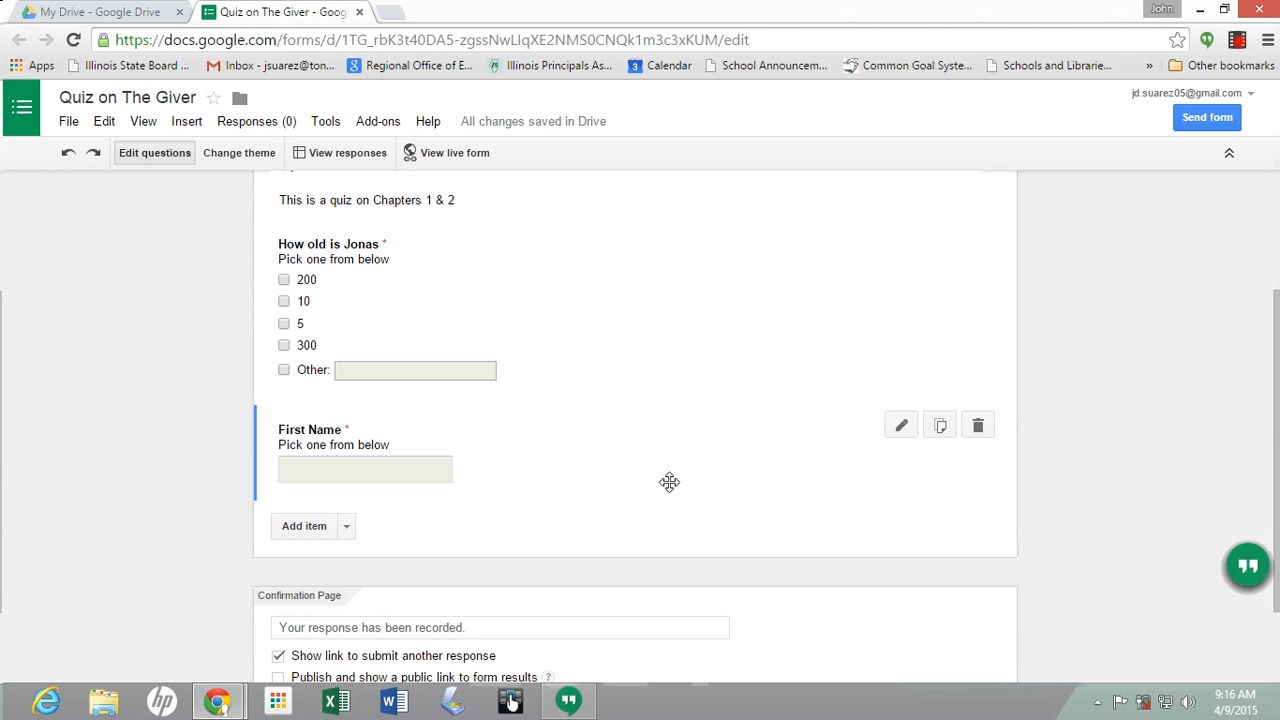
Duplicate it again as 'Last Name' with its help text removed
{"action": "left_click", "coordinate": [940, 426]}
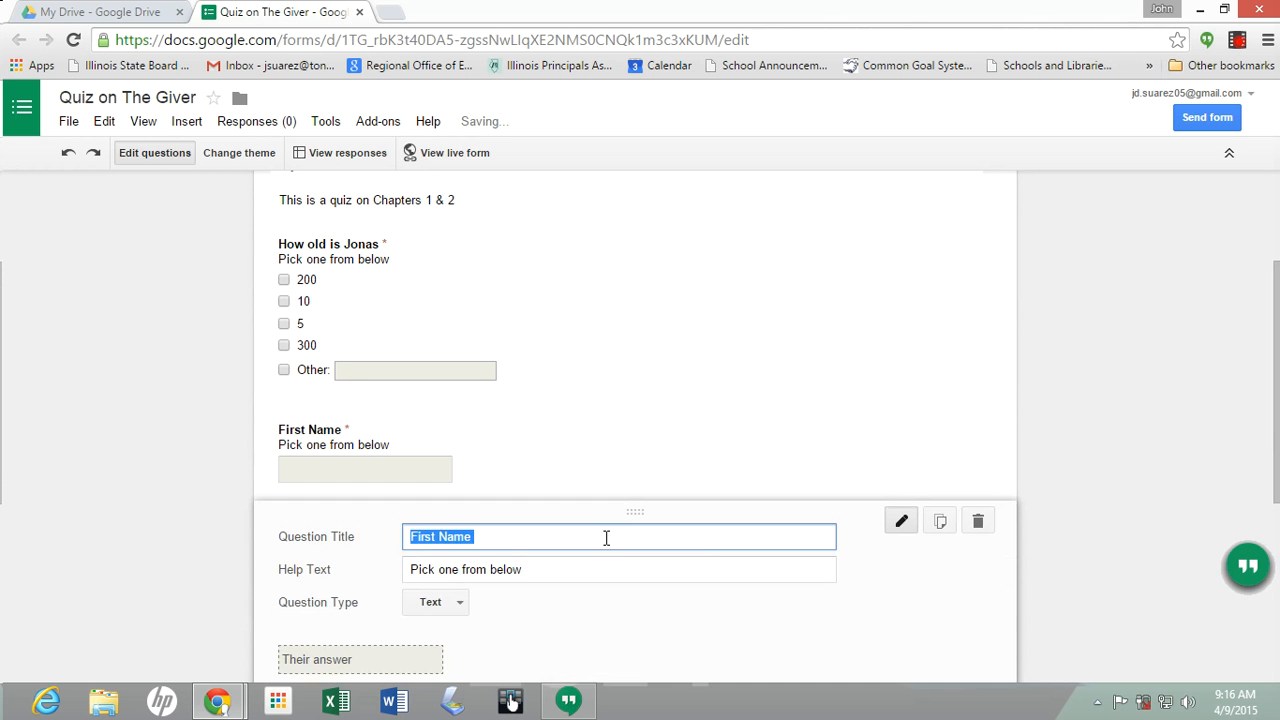
{"action": "type", "text": "las"}
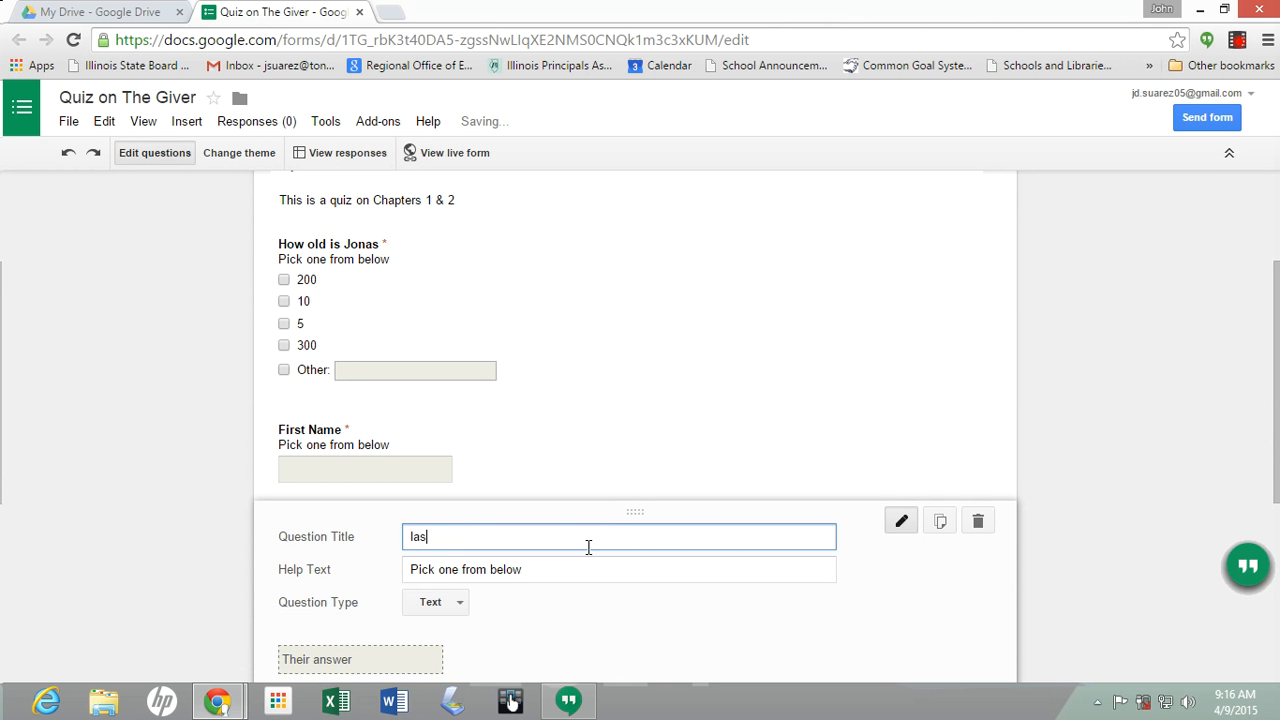
{"action": "key", "text": "BackSpace"}
{"action": "key", "text": "BackSpace"}
{"action": "key", "text": "BackSpace"}
{"action": "type", "text": "Last Name"}
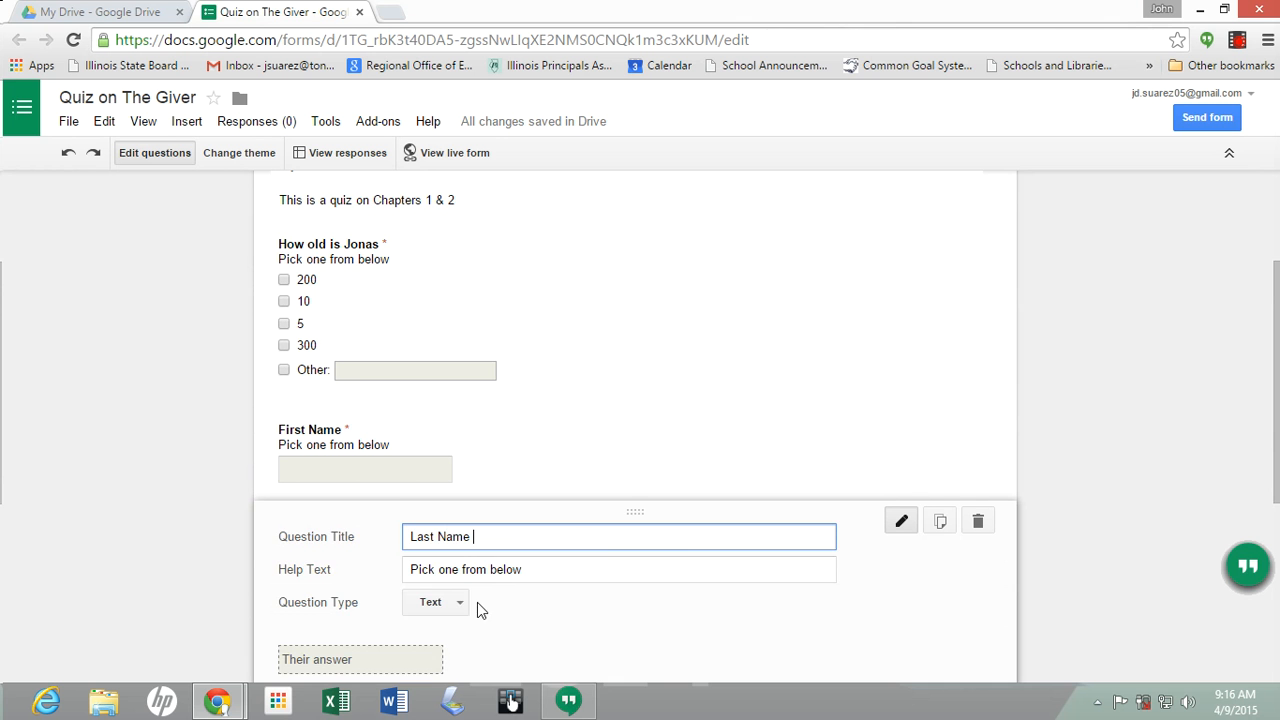
{"action": "scroll", "coordinate": [460, 614], "scroll_direction": "down", "scroll_amount": 1}
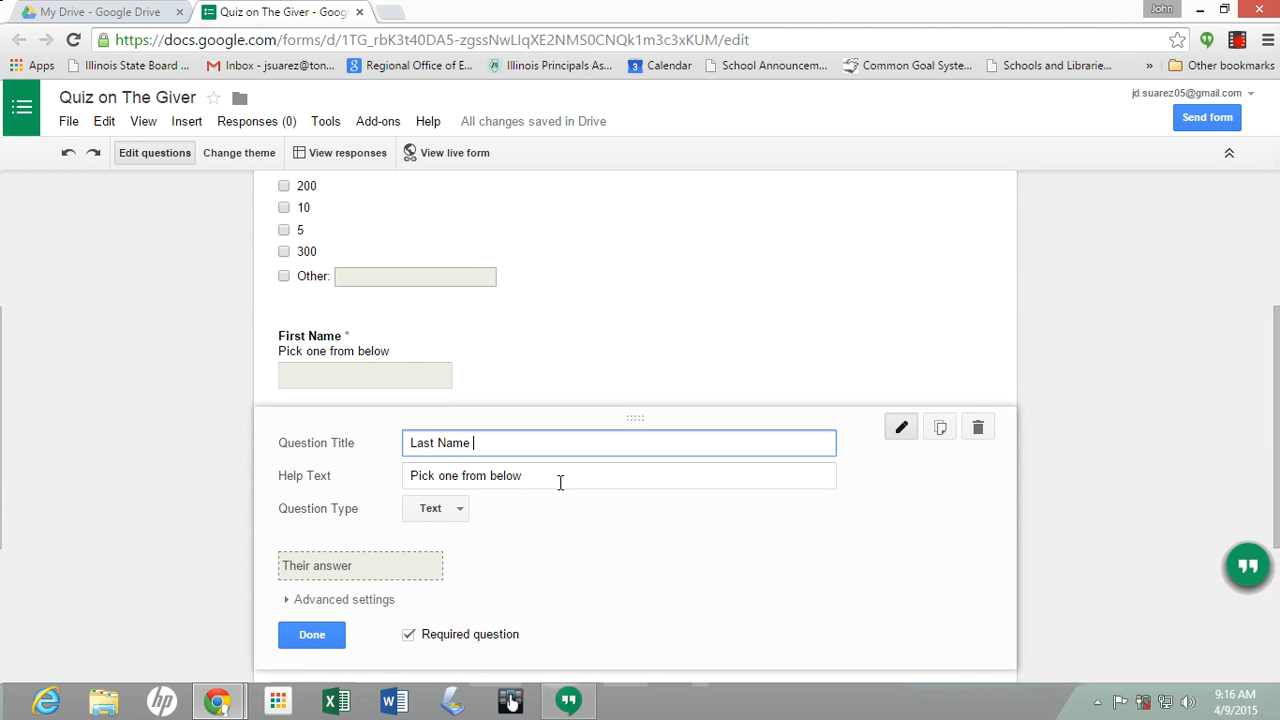
{"action": "left_click_drag", "start_coordinate": [560, 480], "coordinate": [288, 488]}
{"action": "key", "text": "BackSpace"}
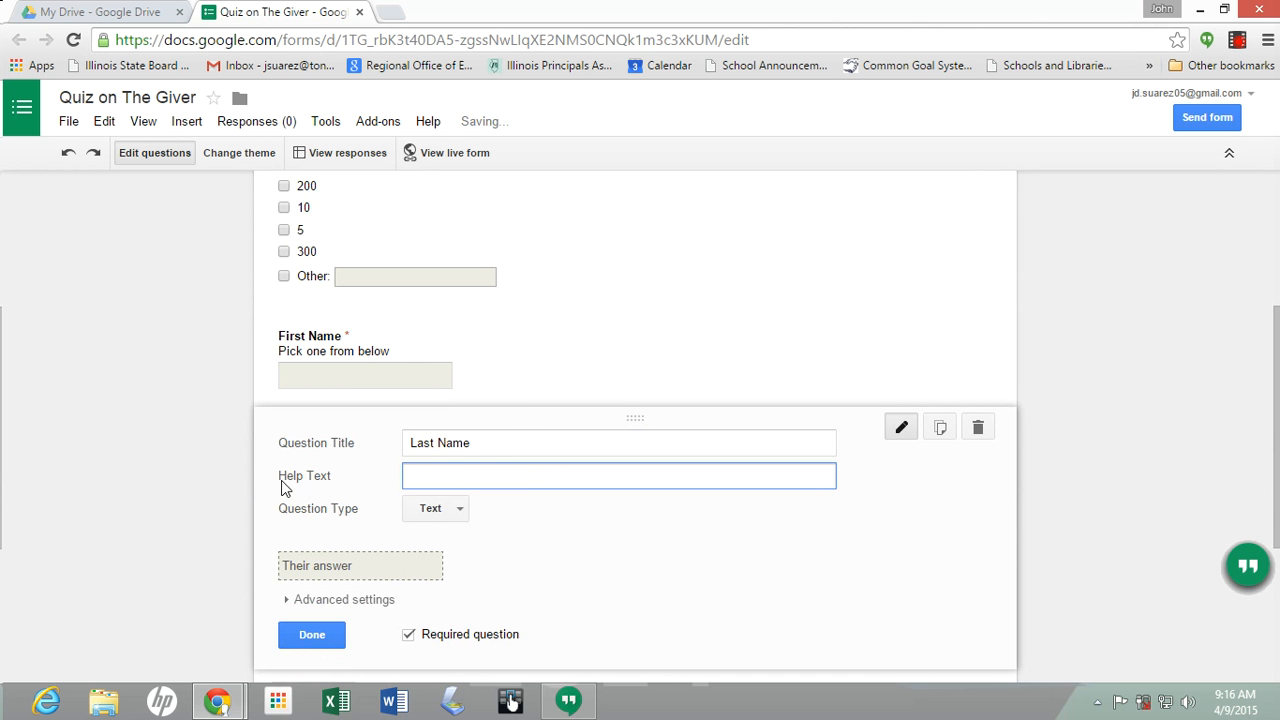
{"action": "left_click", "coordinate": [311, 634]}
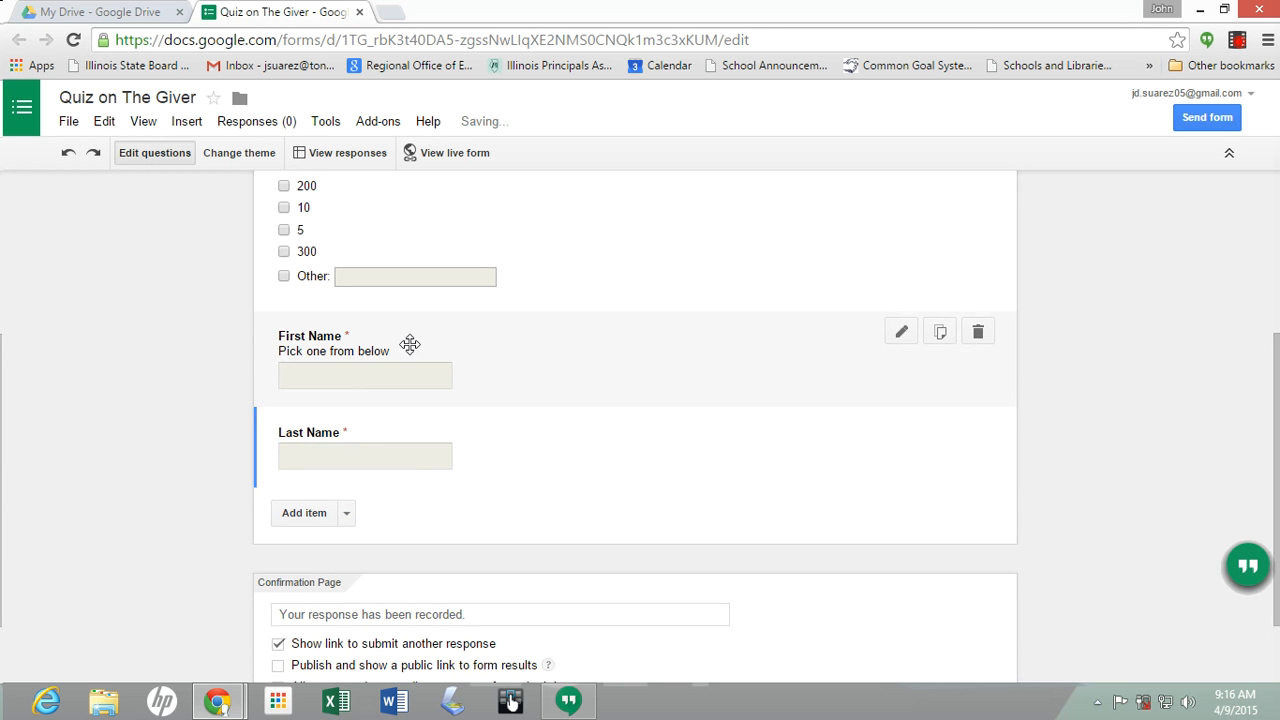
Remove the help text from the First Name question
{"action": "left_click", "coordinate": [900, 333]}
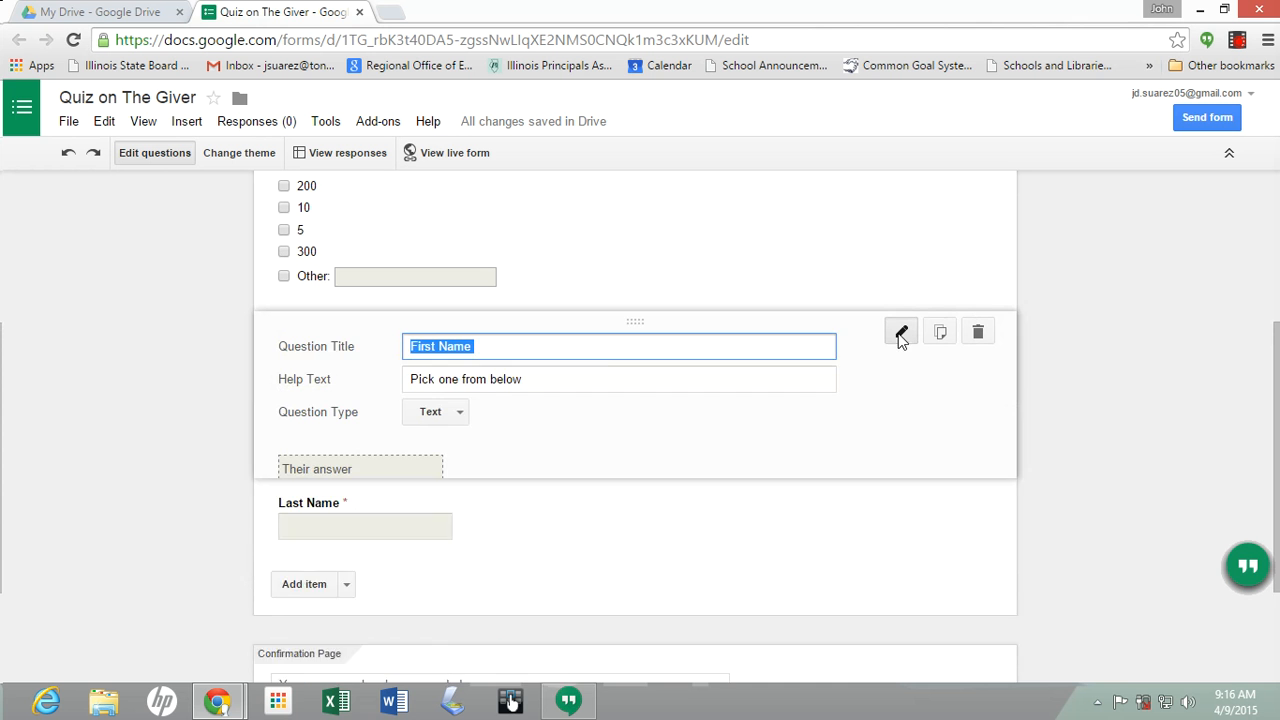
{"action": "left_click", "coordinate": [586, 380]}
{"action": "key", "text": "BackSpace"}
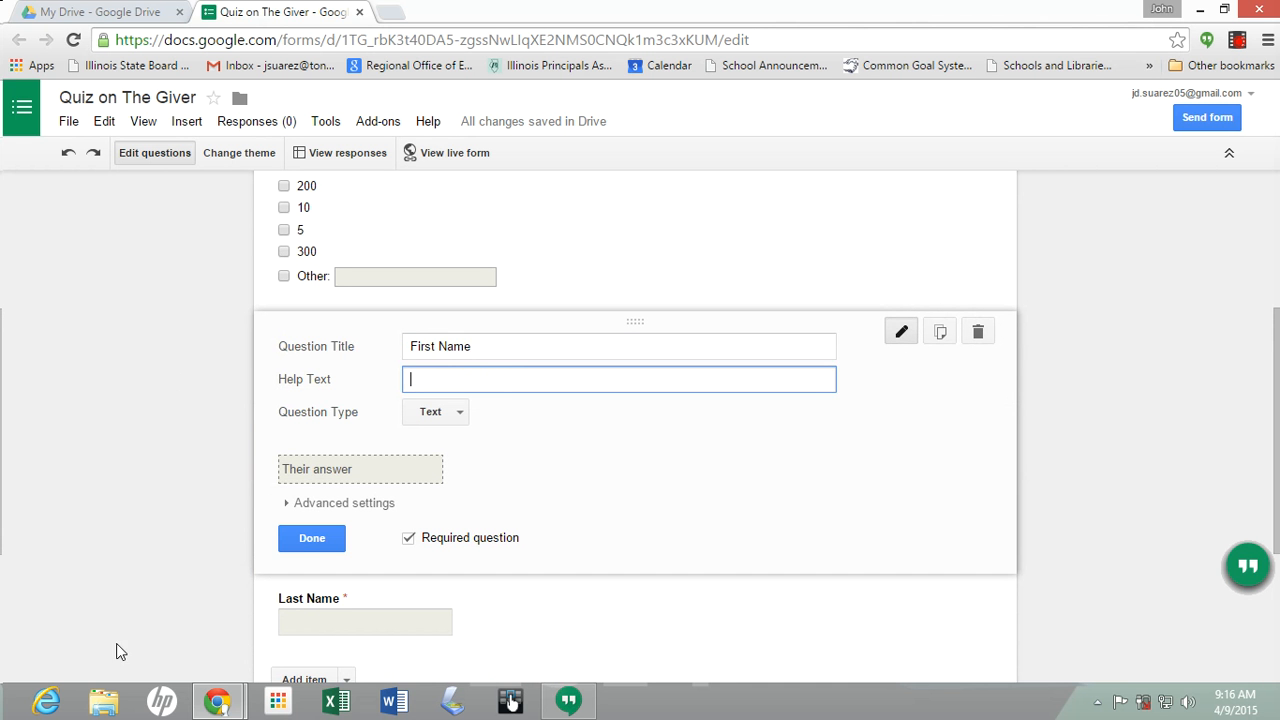
{"action": "left_click", "coordinate": [310, 539]}
Drag First Name and then Last Name above the 'How old is Jonas' question
{"action": "scroll", "coordinate": [181, 499], "scroll_direction": "up", "scroll_amount": 2}
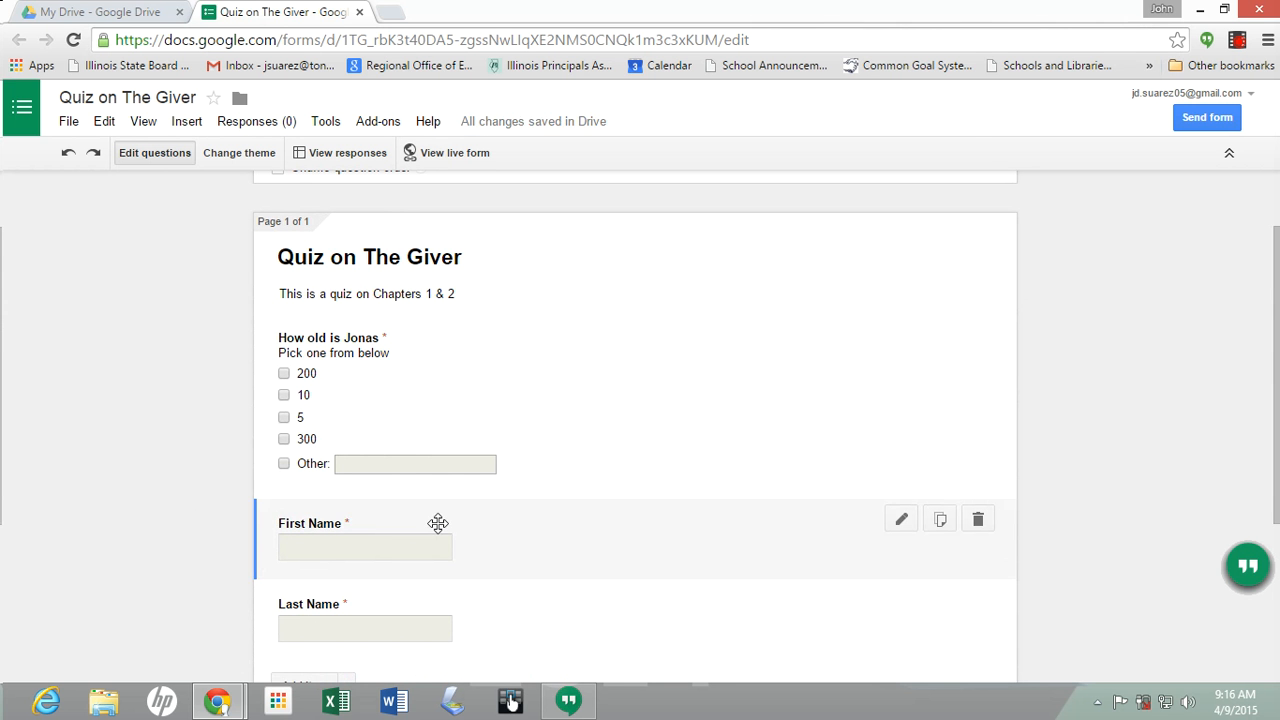
{"action": "left_click_drag", "start_coordinate": [438, 523], "coordinate": [449, 371]}
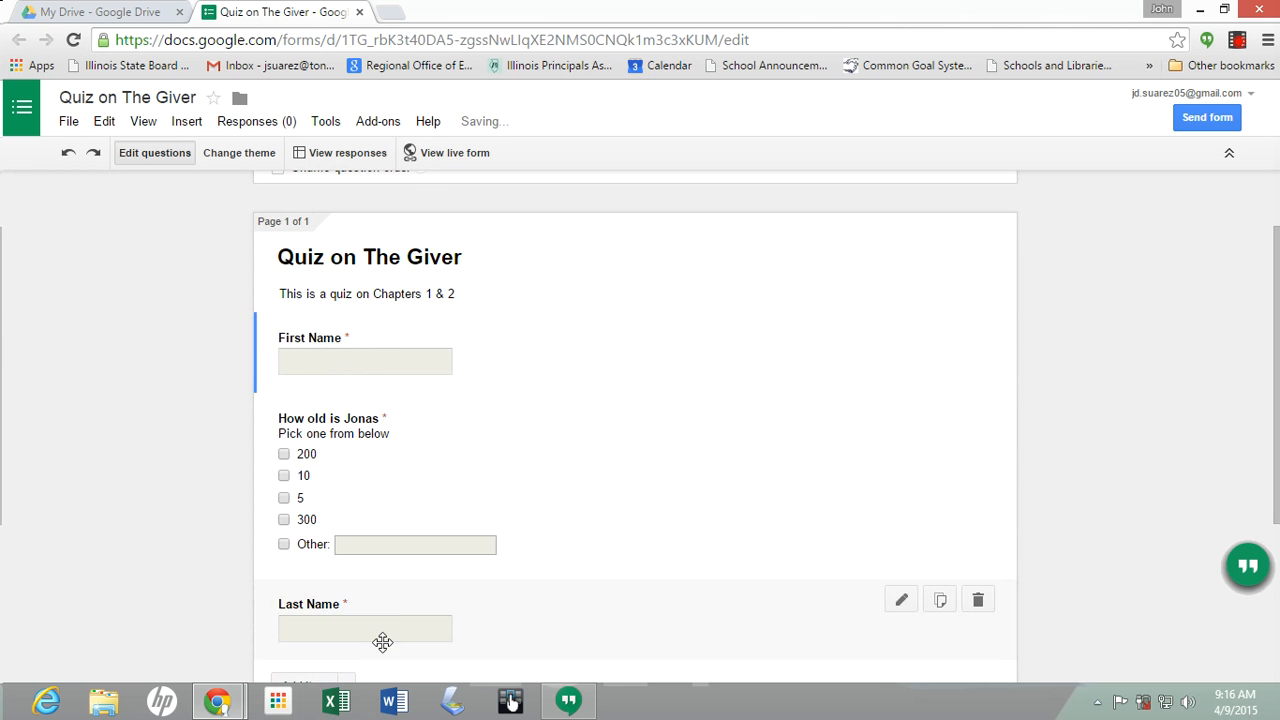
{"action": "scroll", "coordinate": [397, 641], "scroll_direction": "down", "scroll_amount": 1}
{"action": "left_click_drag", "start_coordinate": [389, 531], "coordinate": [400, 349]}
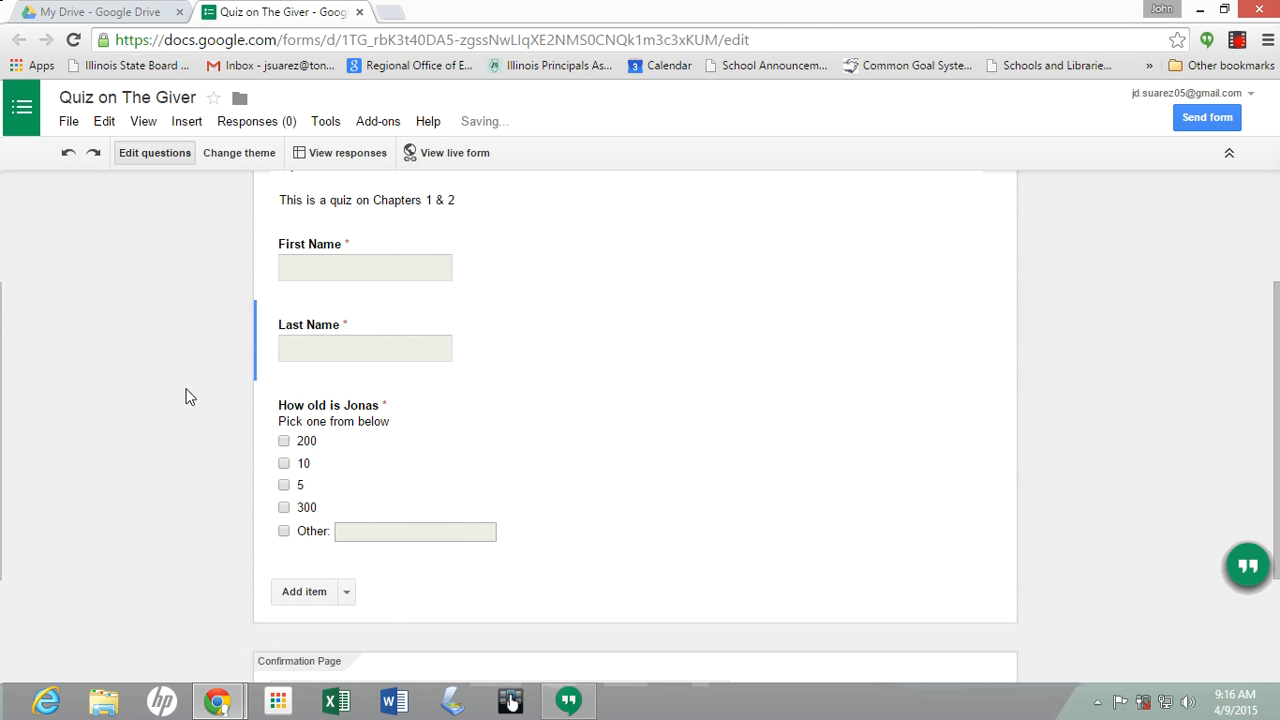
{"action": "scroll", "coordinate": [135, 430], "scroll_direction": "down", "scroll_amount": 1}
{"action": "scroll", "coordinate": [135, 434], "scroll_direction": "down", "scroll_amount": 1}
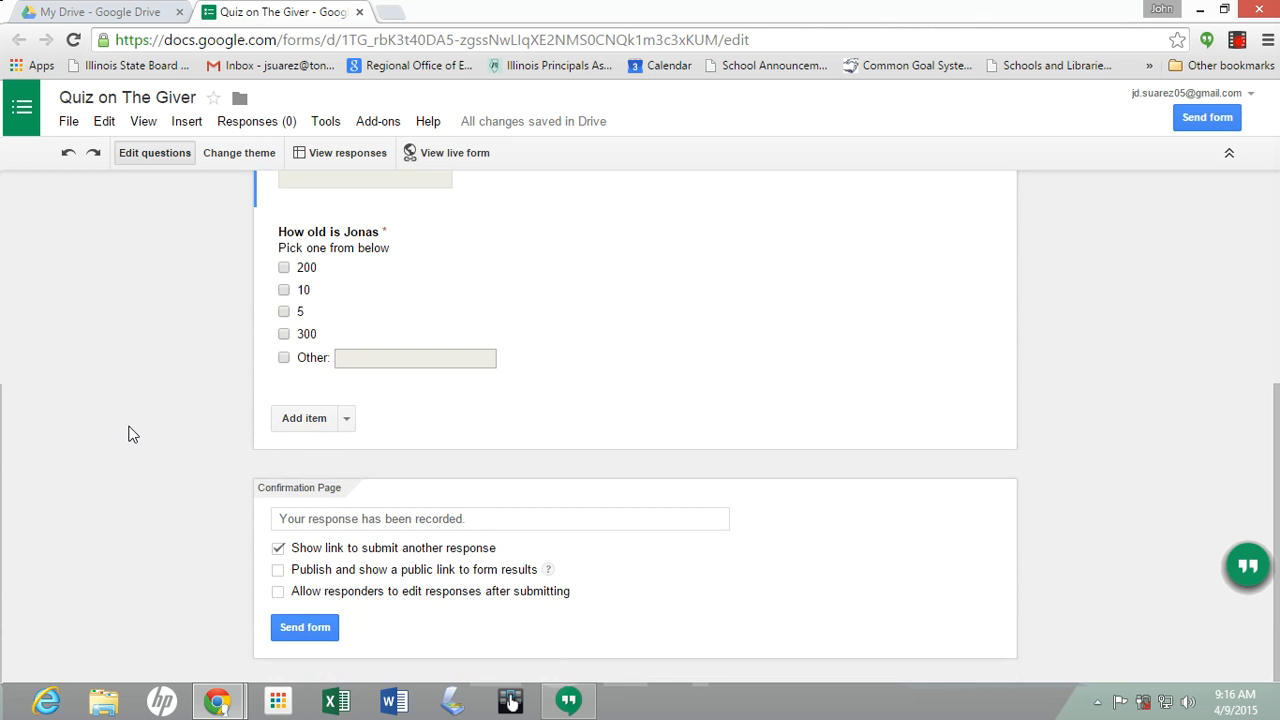
{"action": "scroll", "coordinate": [134, 436], "scroll_direction": "up", "scroll_amount": 4}
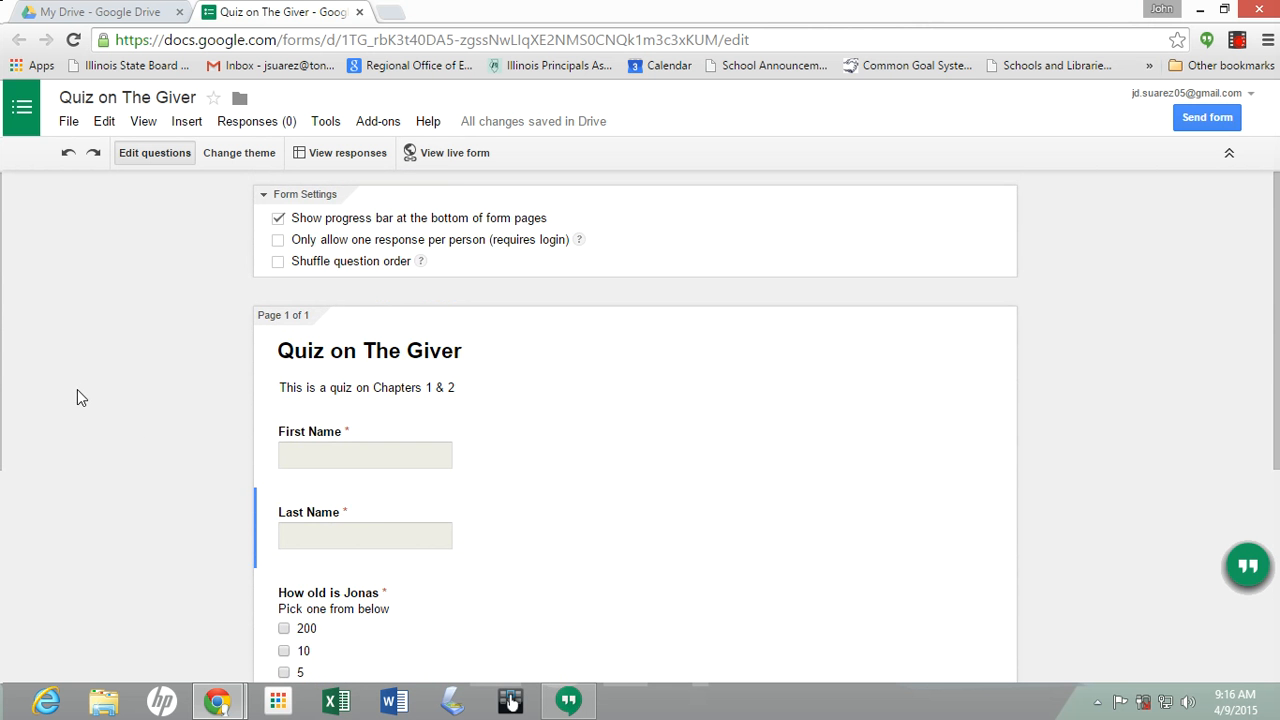
{"action": "left_click", "coordinate": [412, 152]}
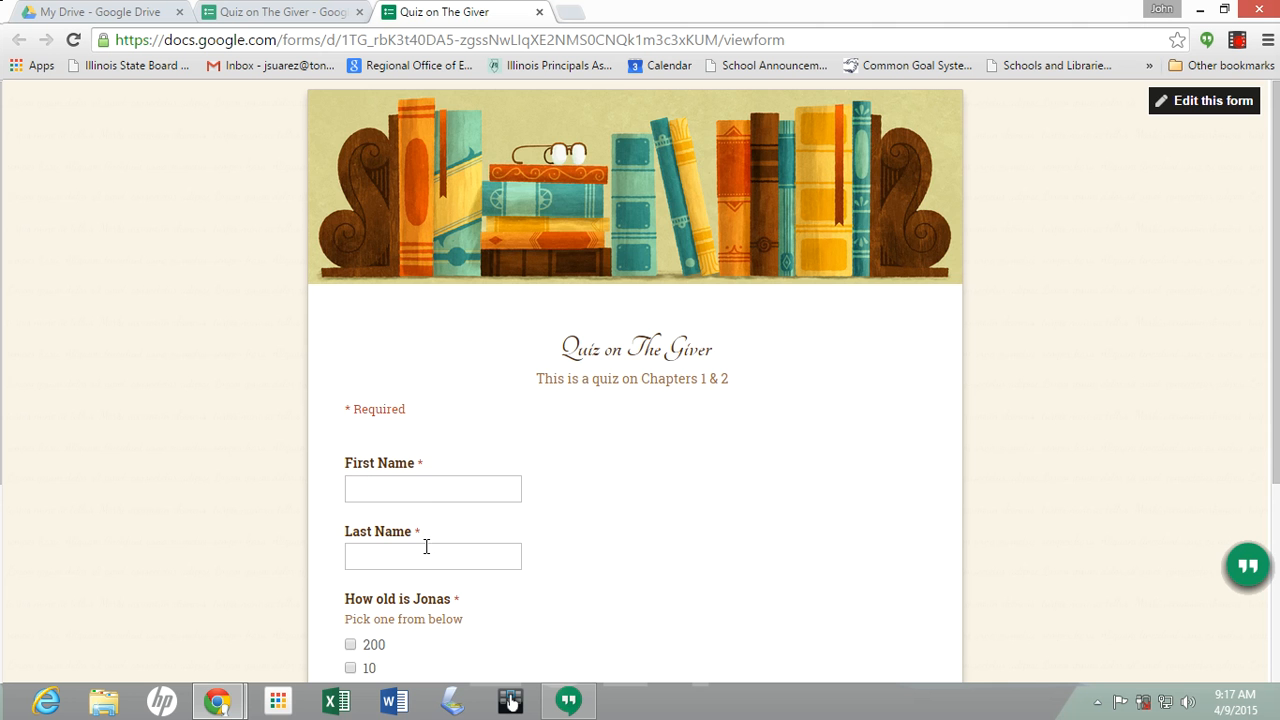
{"action": "scroll", "coordinate": [183, 380], "scroll_direction": "down", "scroll_amount": 3}
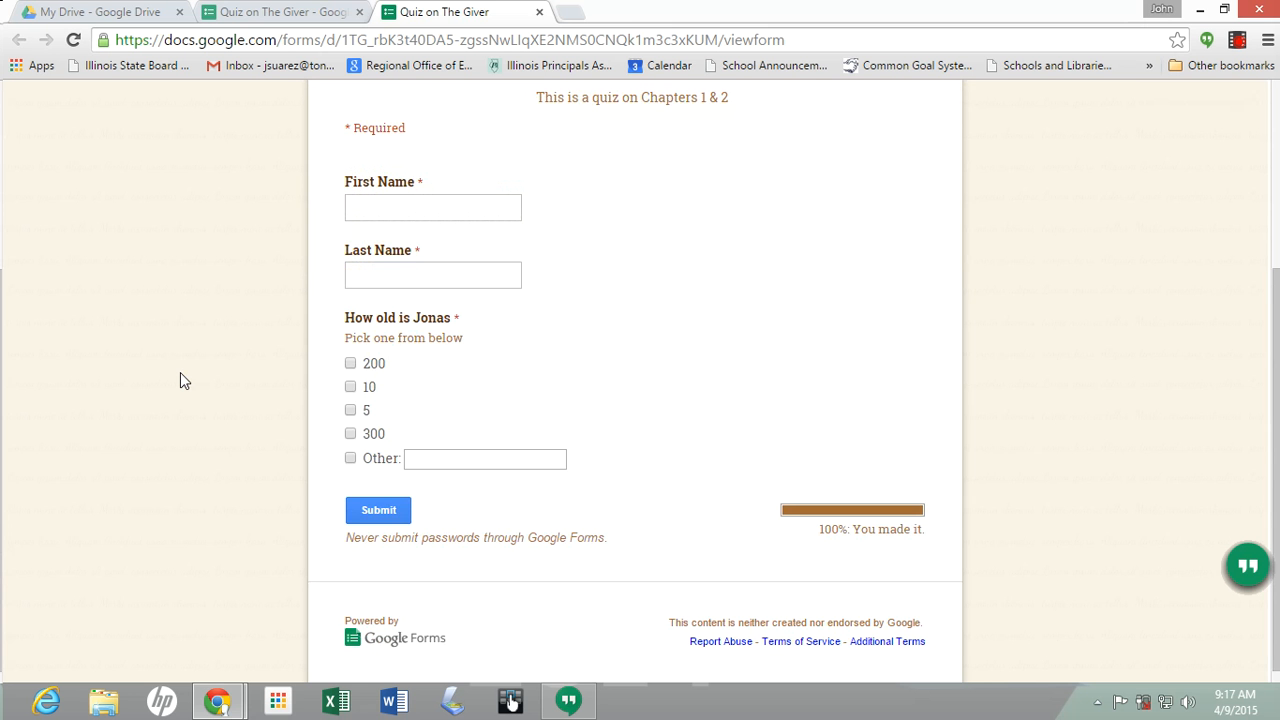
{"action": "scroll", "coordinate": [183, 380], "scroll_direction": "up", "scroll_amount": 3}
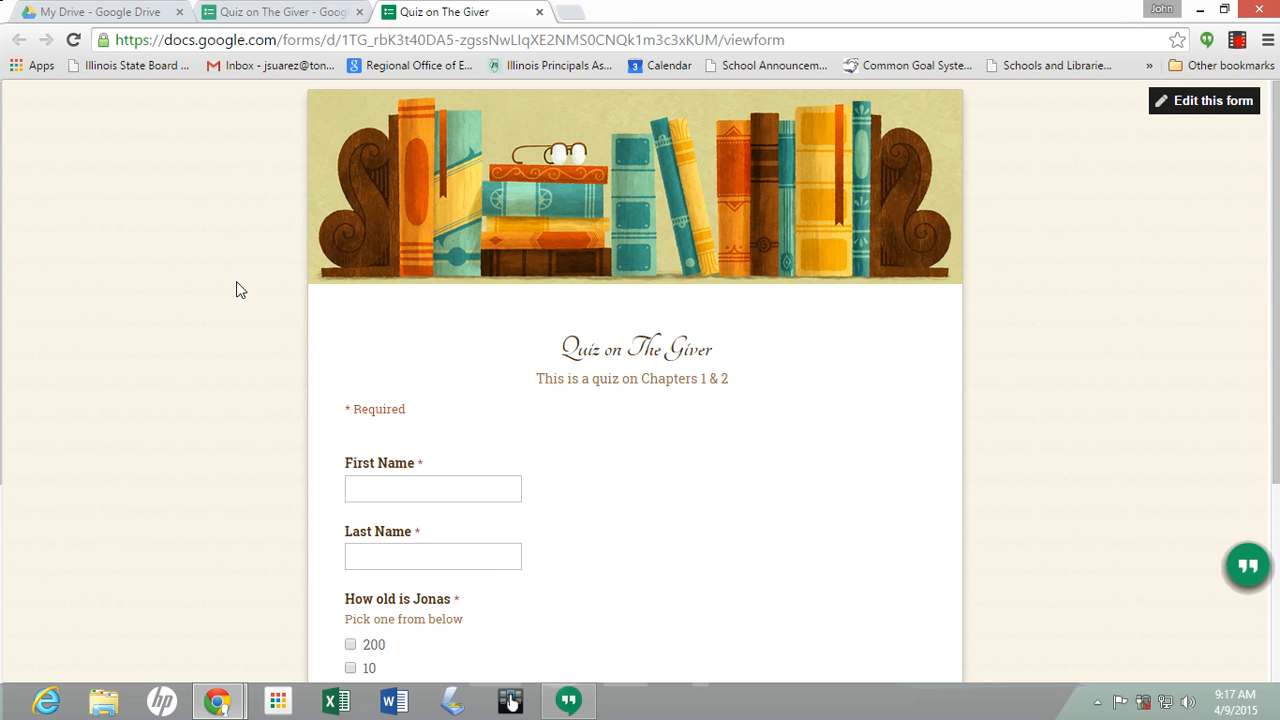
{"action": "left_click", "coordinate": [292, 21]}
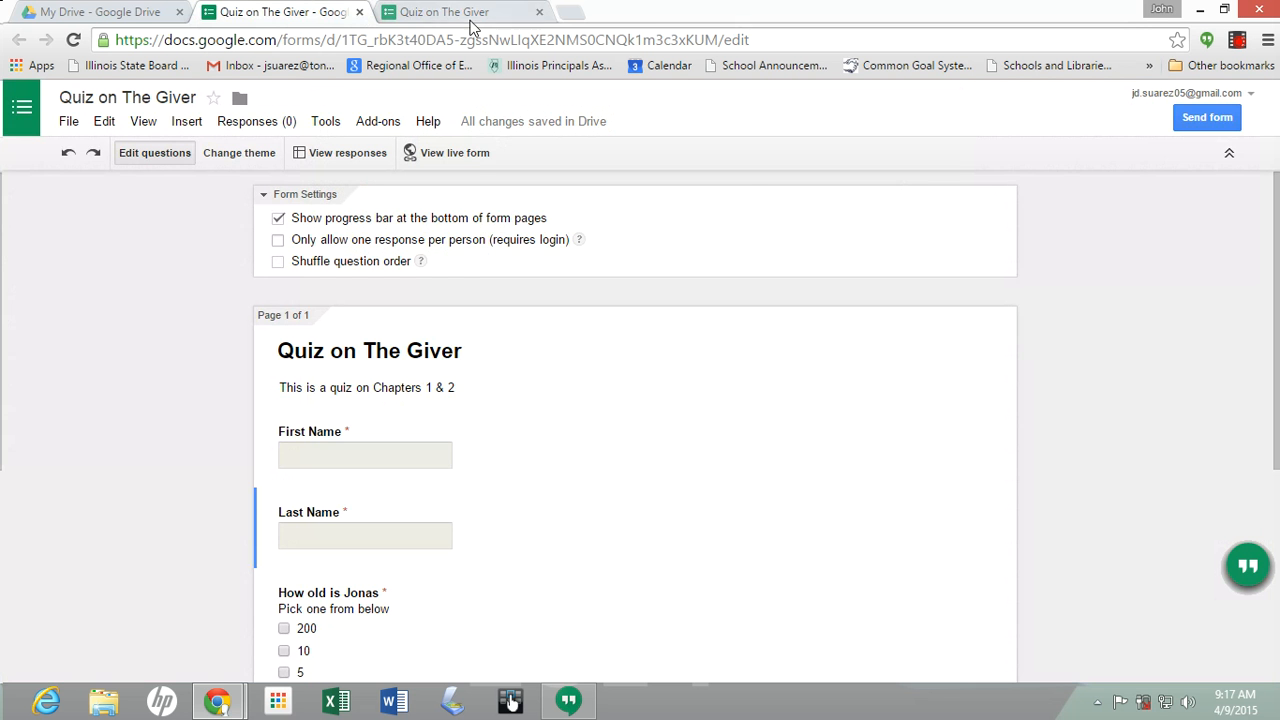
{"action": "left_click", "coordinate": [539, 12]}
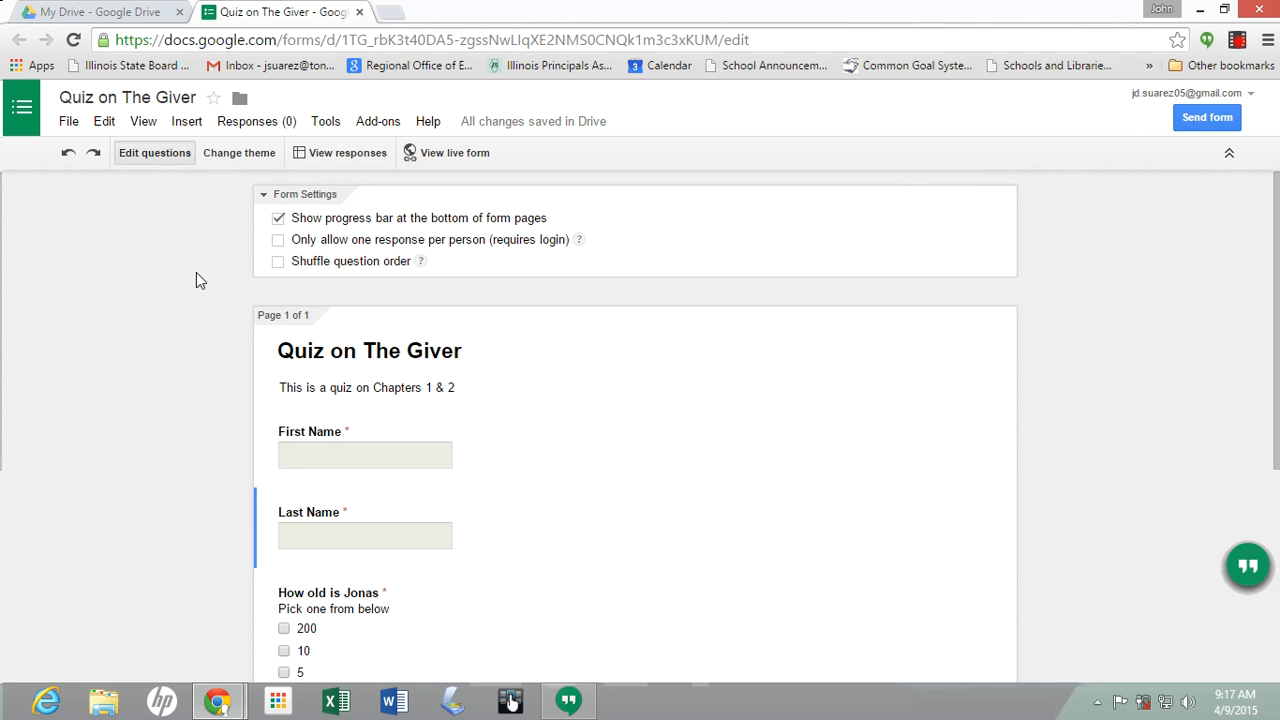
Send the quiz by email to the school account address, then reopen and close the Send form dialog
{"action": "left_click", "coordinate": [1200, 118]}
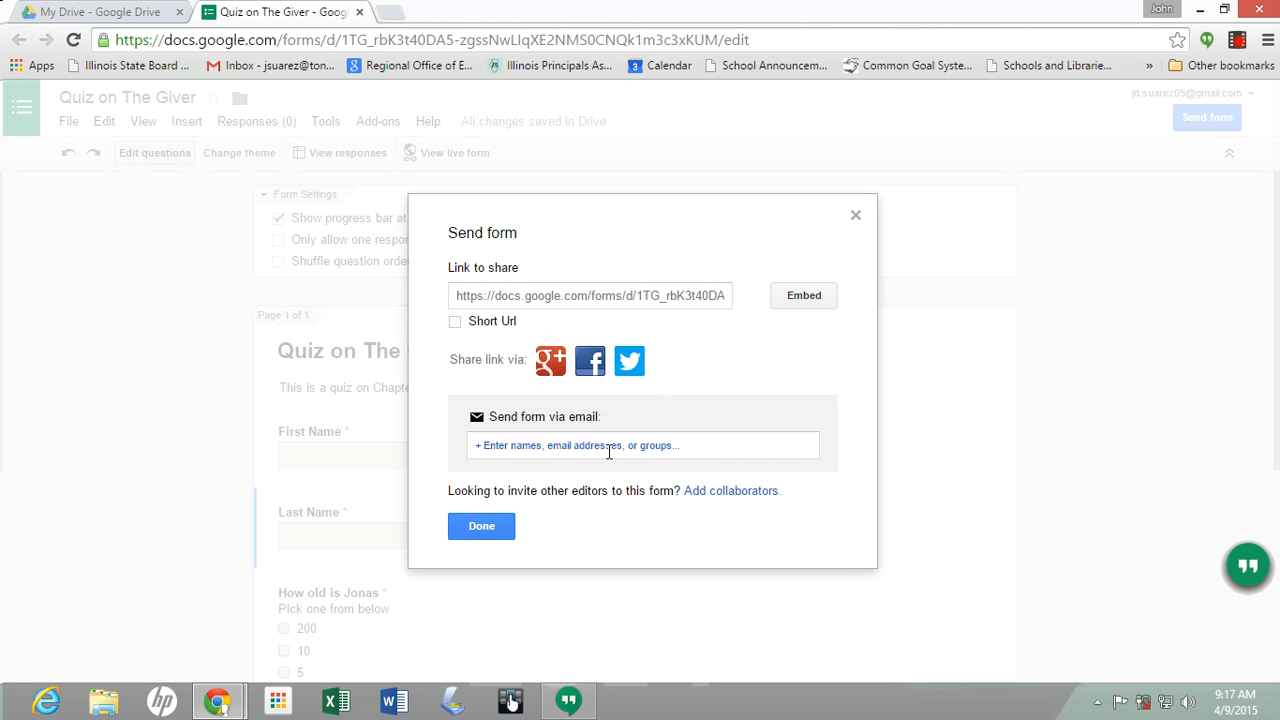
{"action": "left_click", "coordinate": [608, 452]}
{"action": "type", "text": "js"}
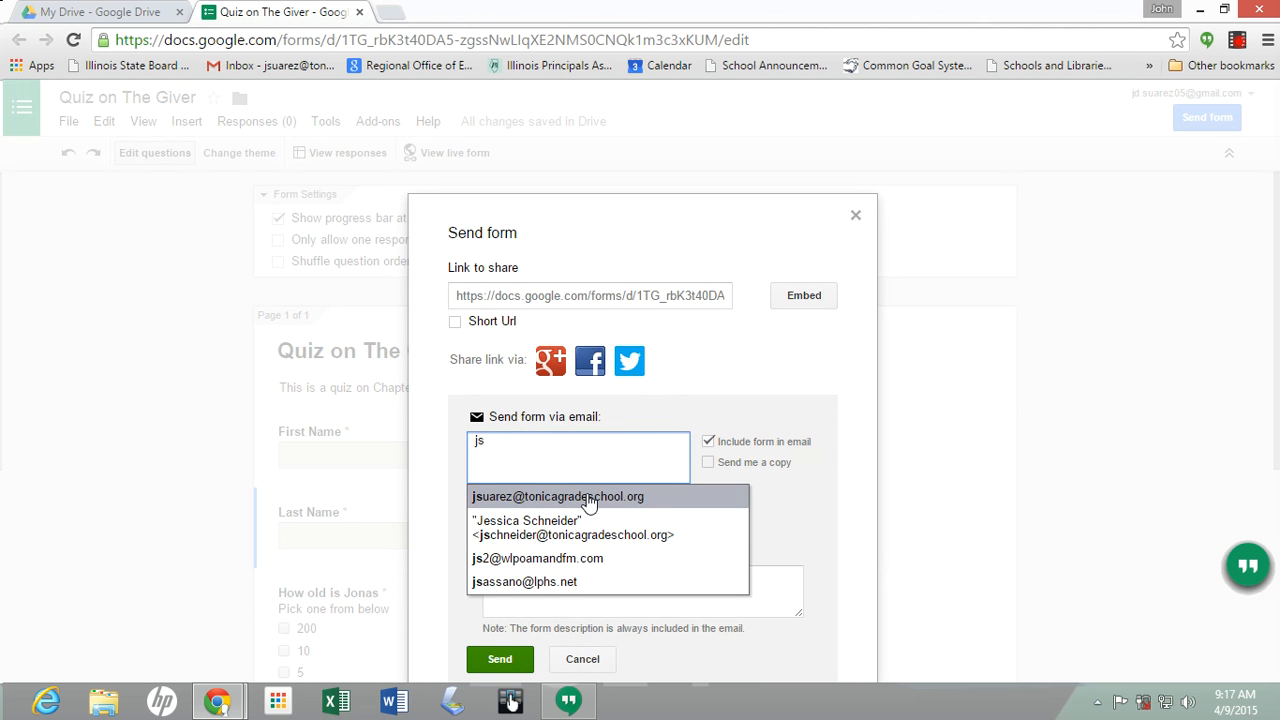
{"action": "left_click", "coordinate": [585, 497]}
{"action": "left_click", "coordinate": [500, 659]}
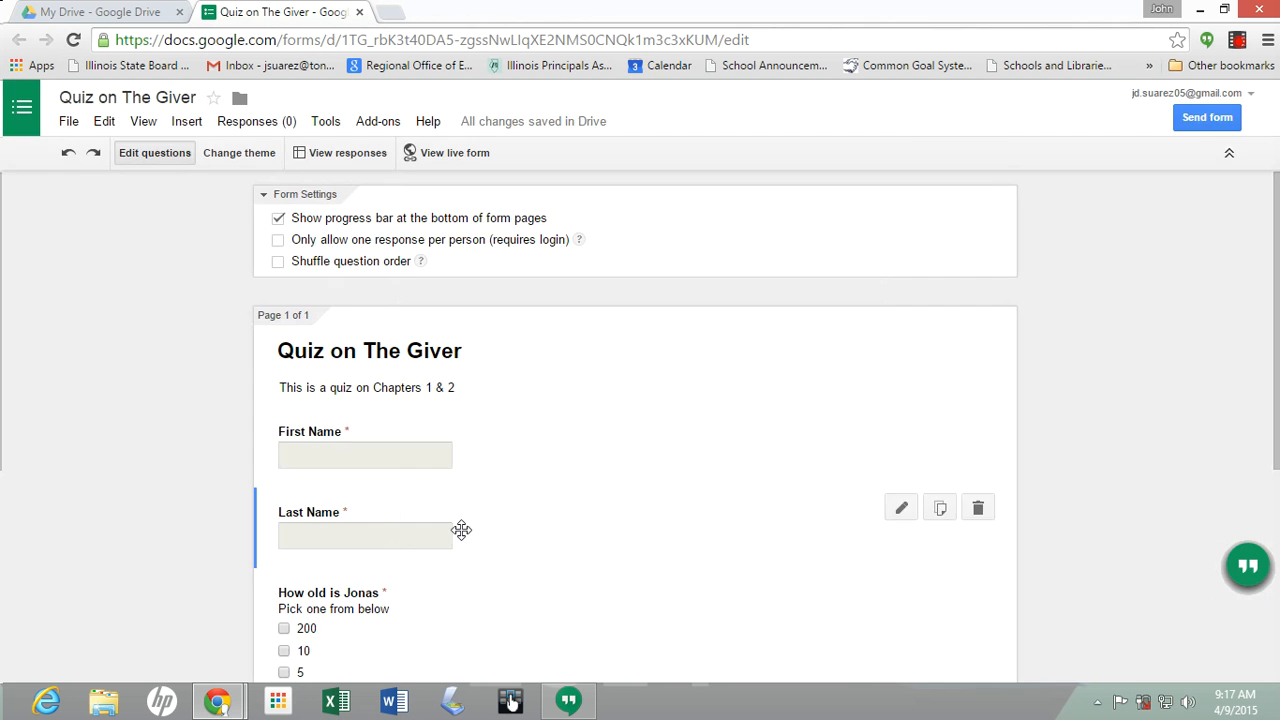
{"action": "left_click", "coordinate": [1207, 117]}
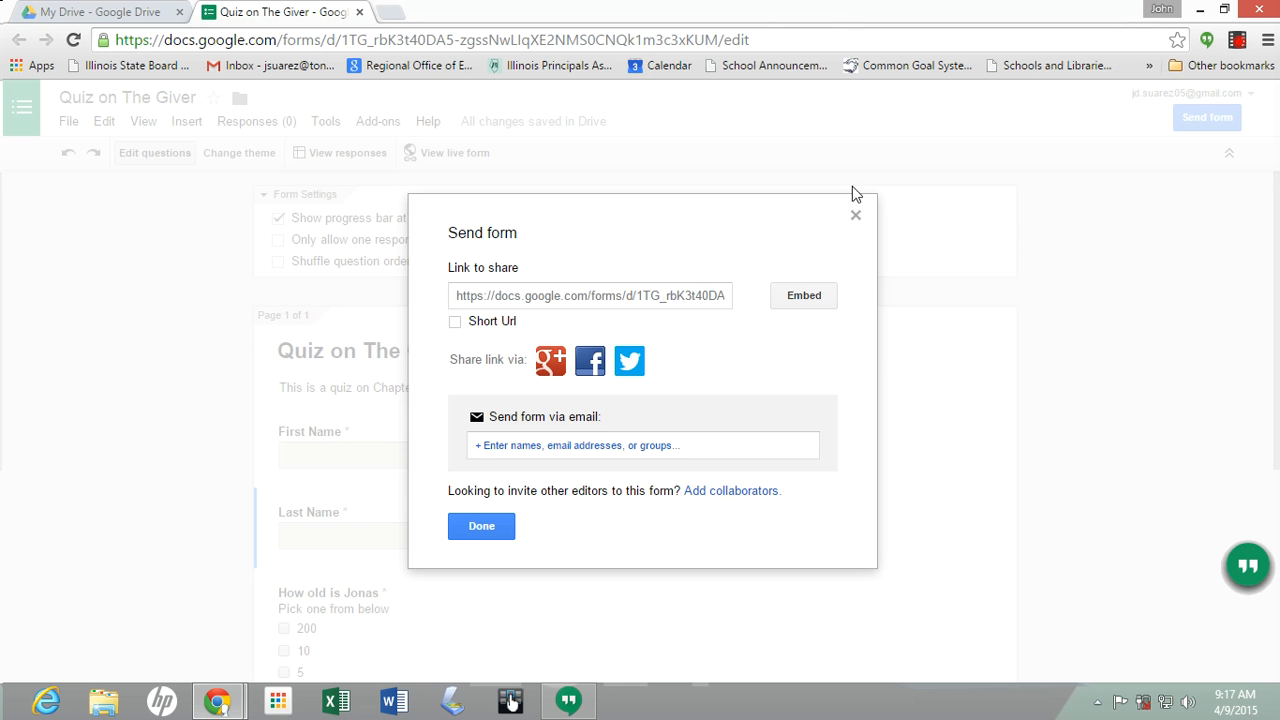
{"action": "left_click", "coordinate": [855, 218]}
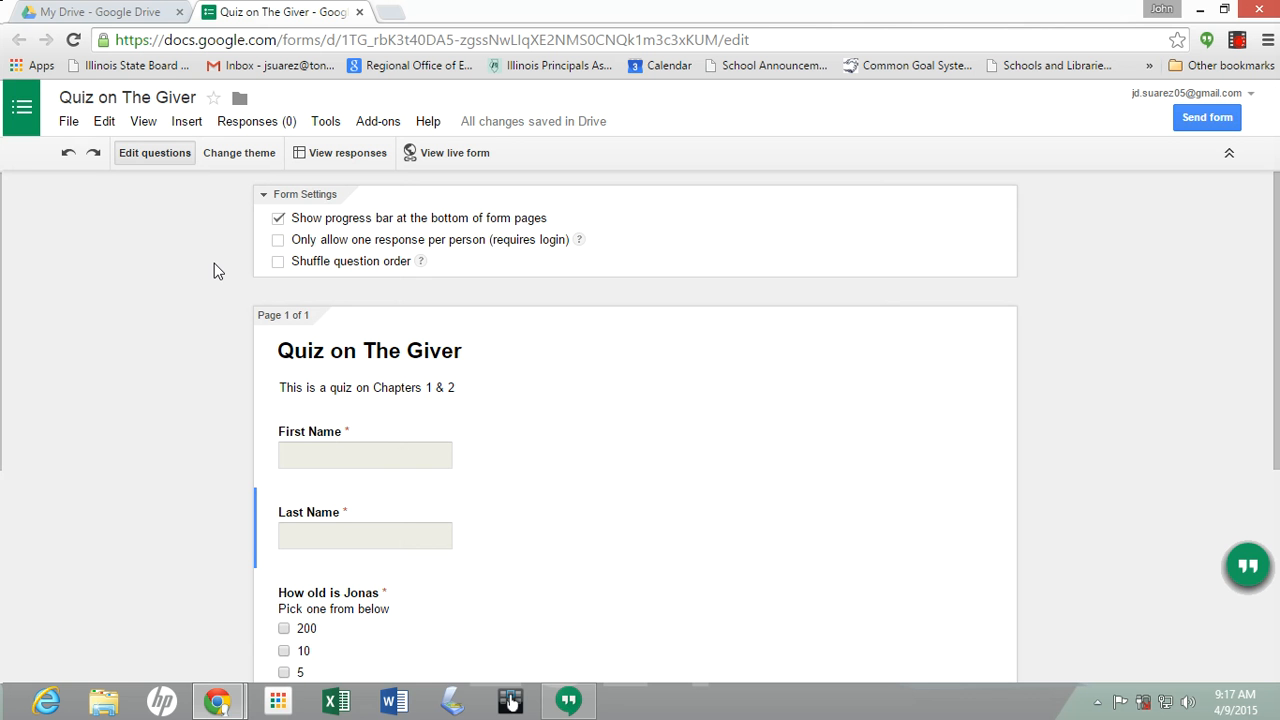
In a new tab, open Gmail, switch to the school account, and open the 'Quiz on The Giver' email
{"action": "left_click", "coordinate": [360, 163]}
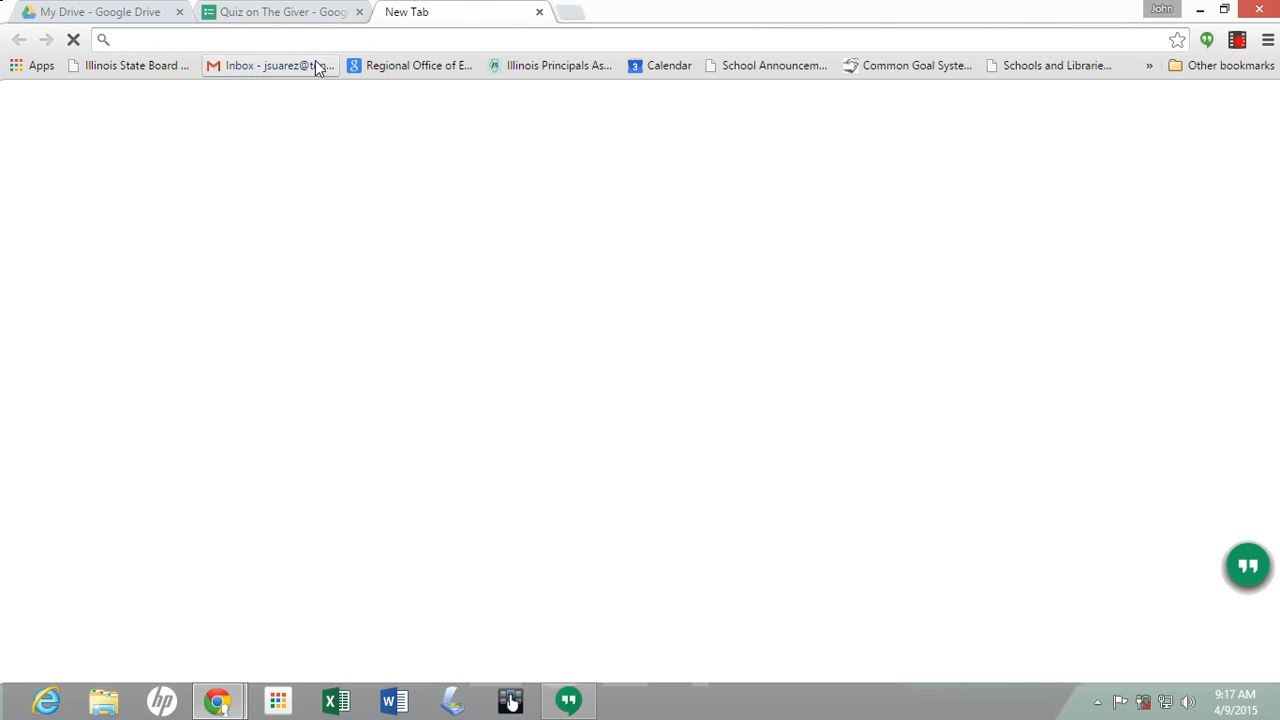
{"action": "left_click", "coordinate": [309, 65]}
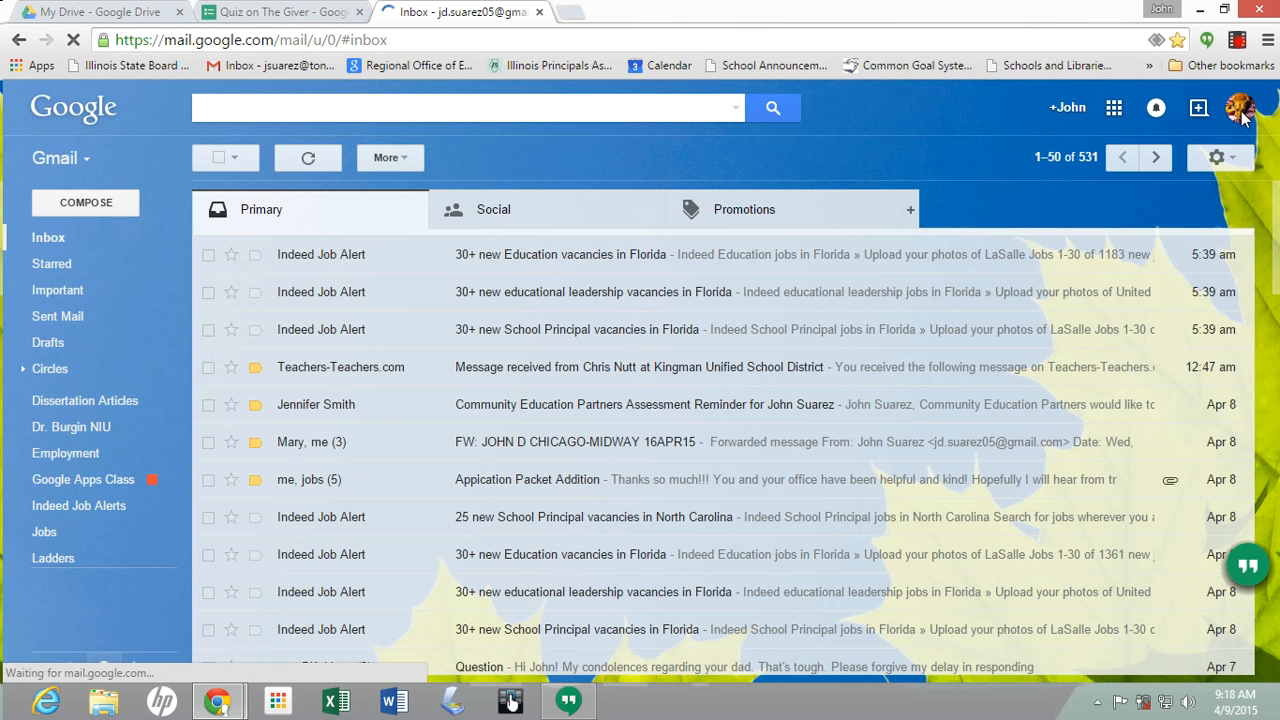
{"action": "left_click", "coordinate": [1240, 110]}
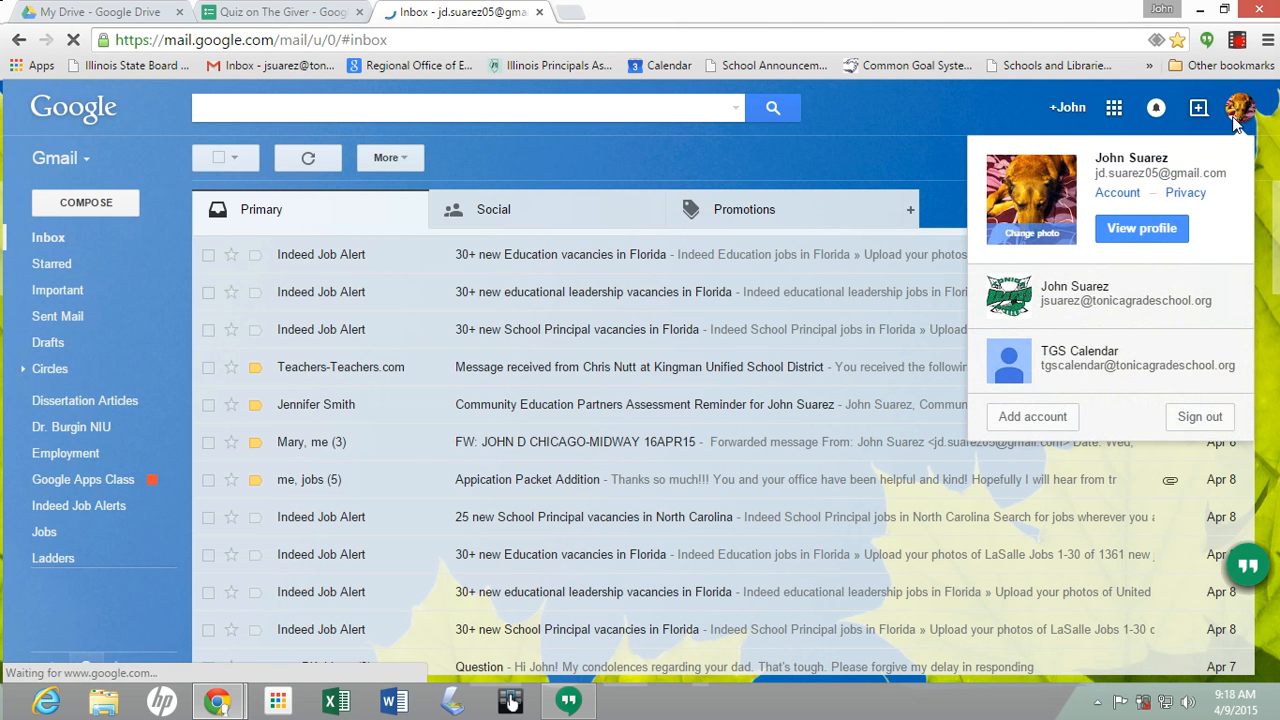
{"action": "left_click", "coordinate": [1128, 300]}
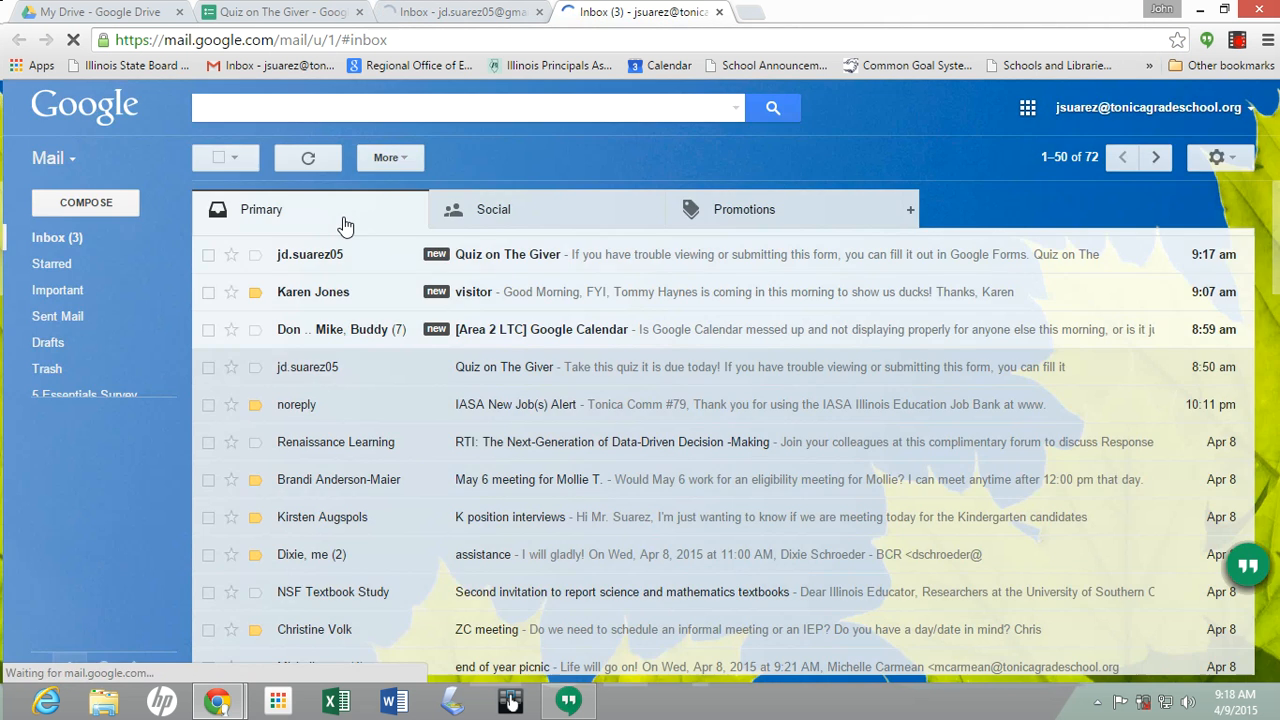
{"action": "left_click", "coordinate": [567, 255]}
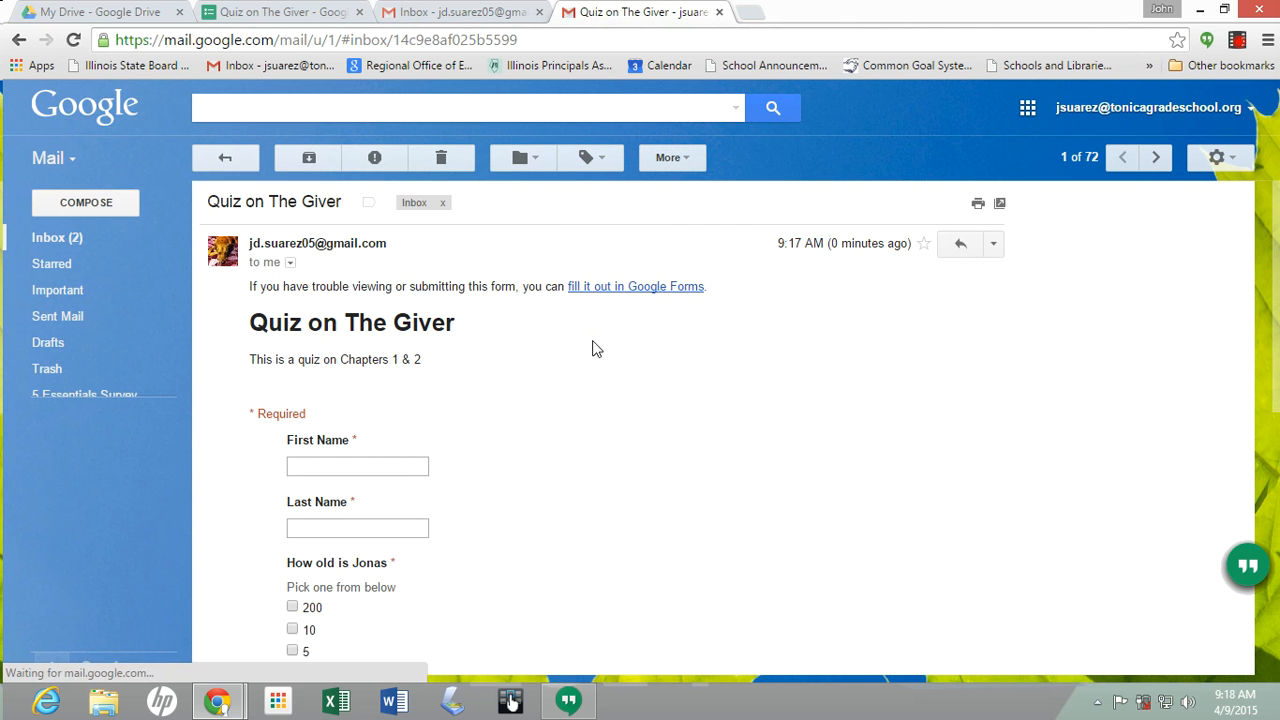
{"action": "scroll", "coordinate": [476, 400], "scroll_direction": "down", "scroll_amount": 2}
{"action": "scroll", "coordinate": [414, 420], "scroll_direction": "up", "scroll_amount": 2}
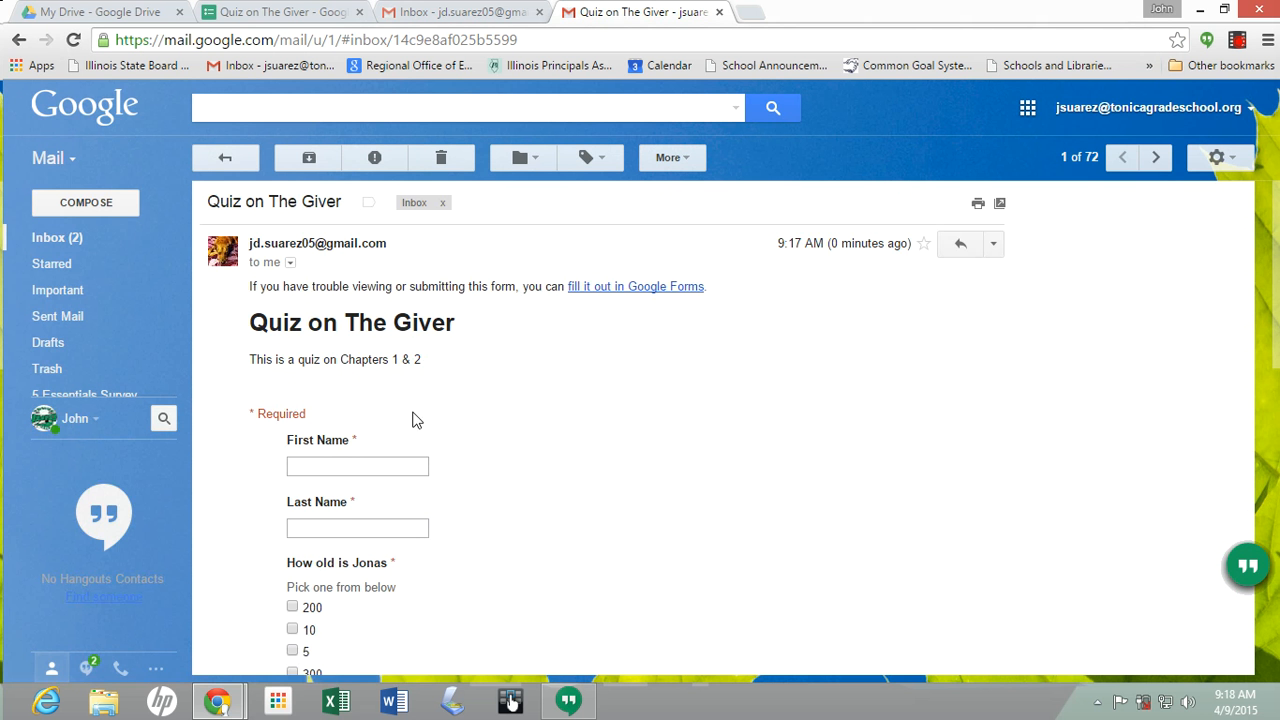
Open the quiz in its own tab, enter a student's first and last name, choose 5, and submit
{"action": "left_click", "coordinate": [612, 286]}
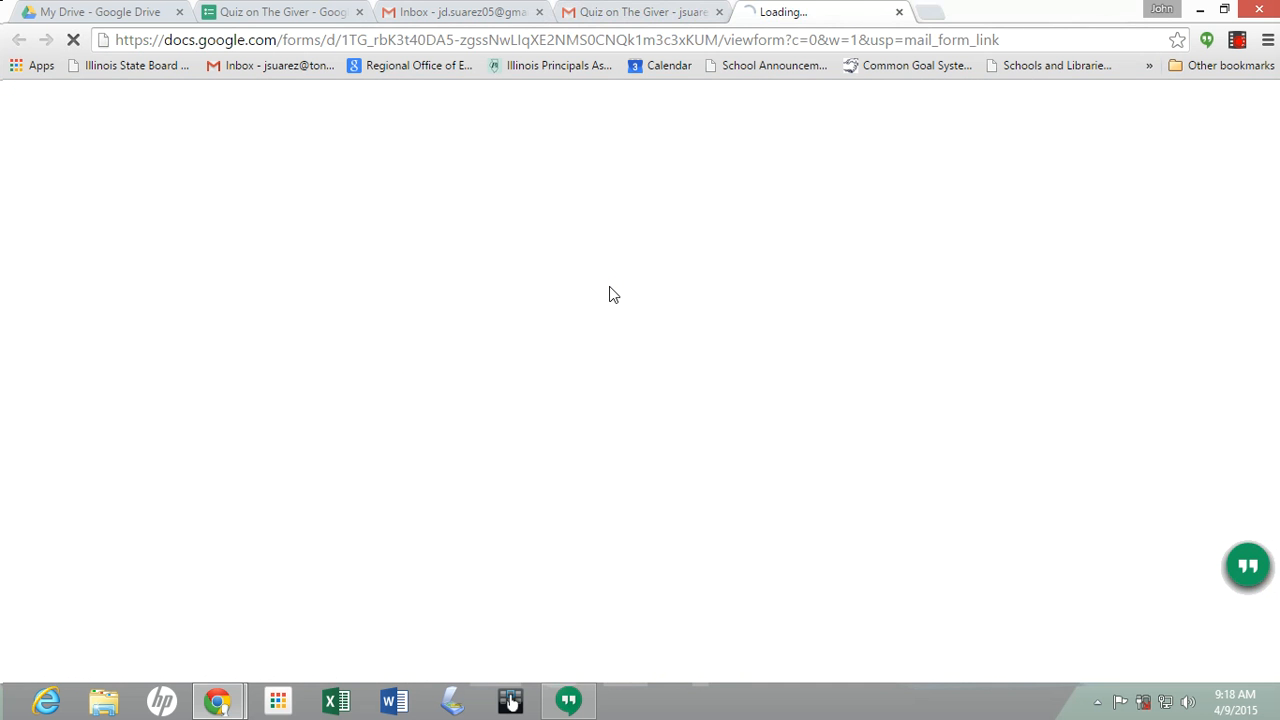
{"action": "scroll", "coordinate": [240, 417], "scroll_direction": "down", "scroll_amount": 2}
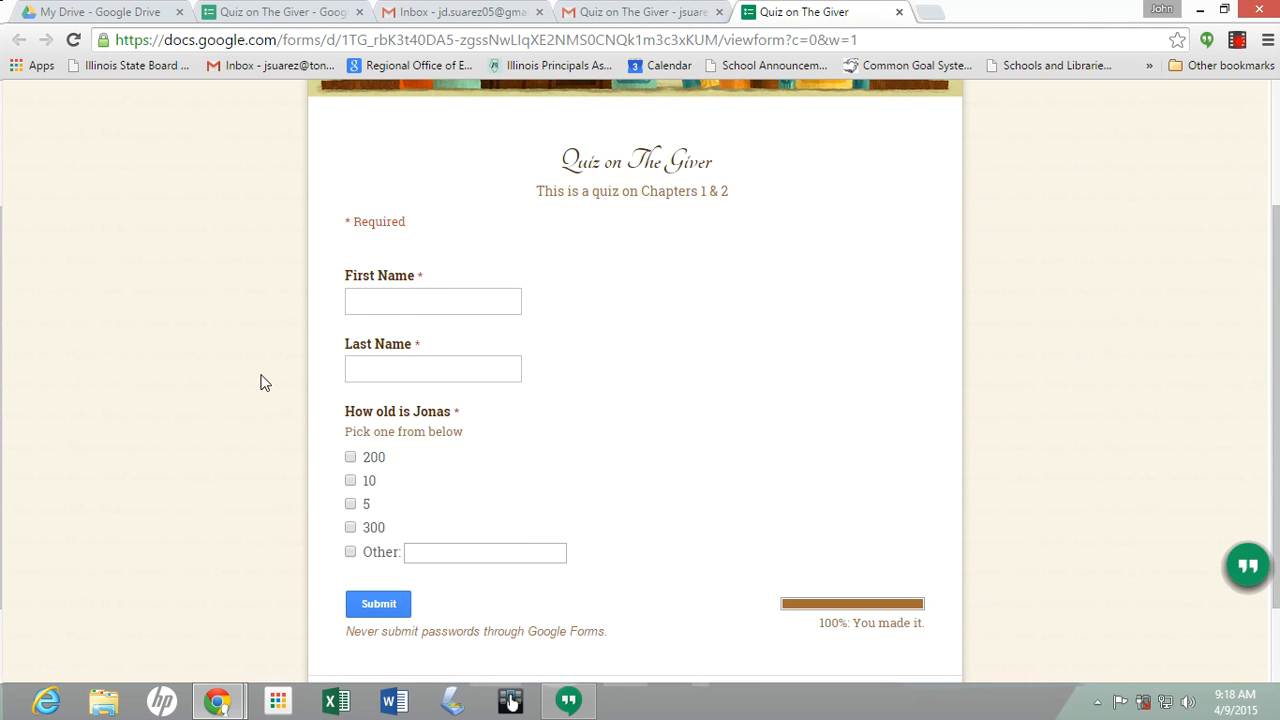
{"action": "left_click", "coordinate": [443, 302]}
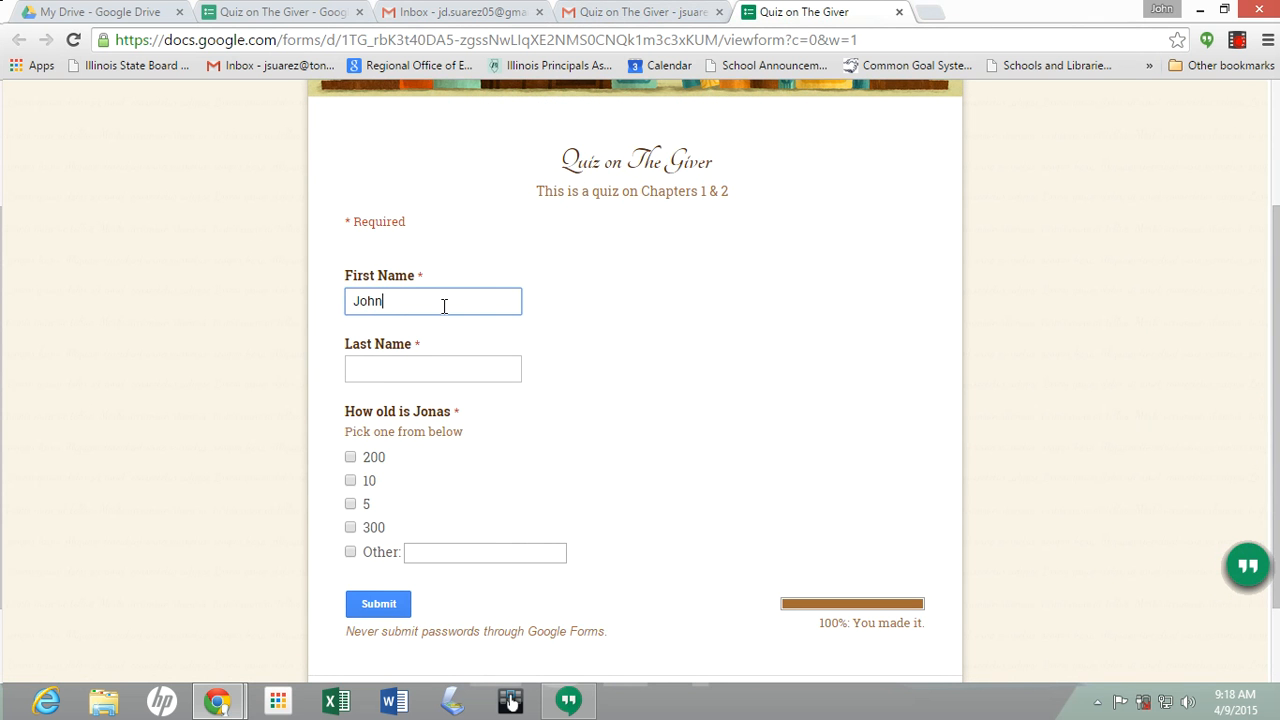
{"action": "key", "text": "Tab"}
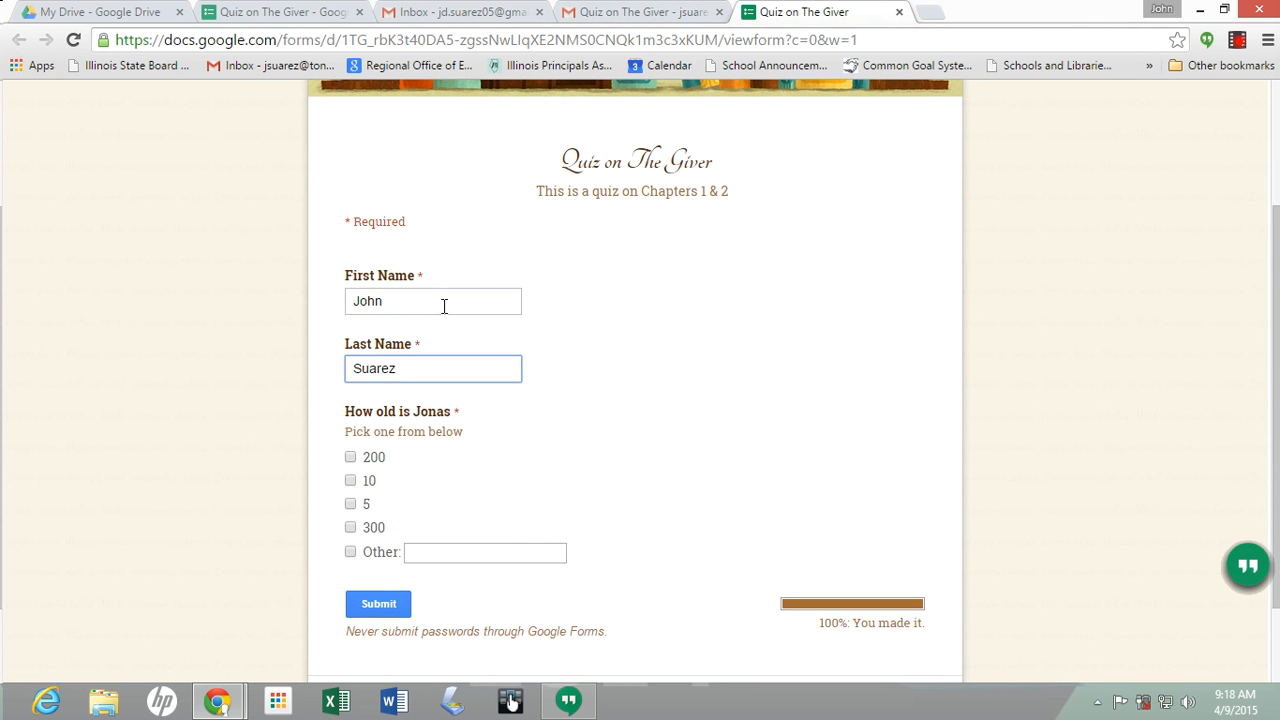
{"action": "left_click", "coordinate": [352, 504]}
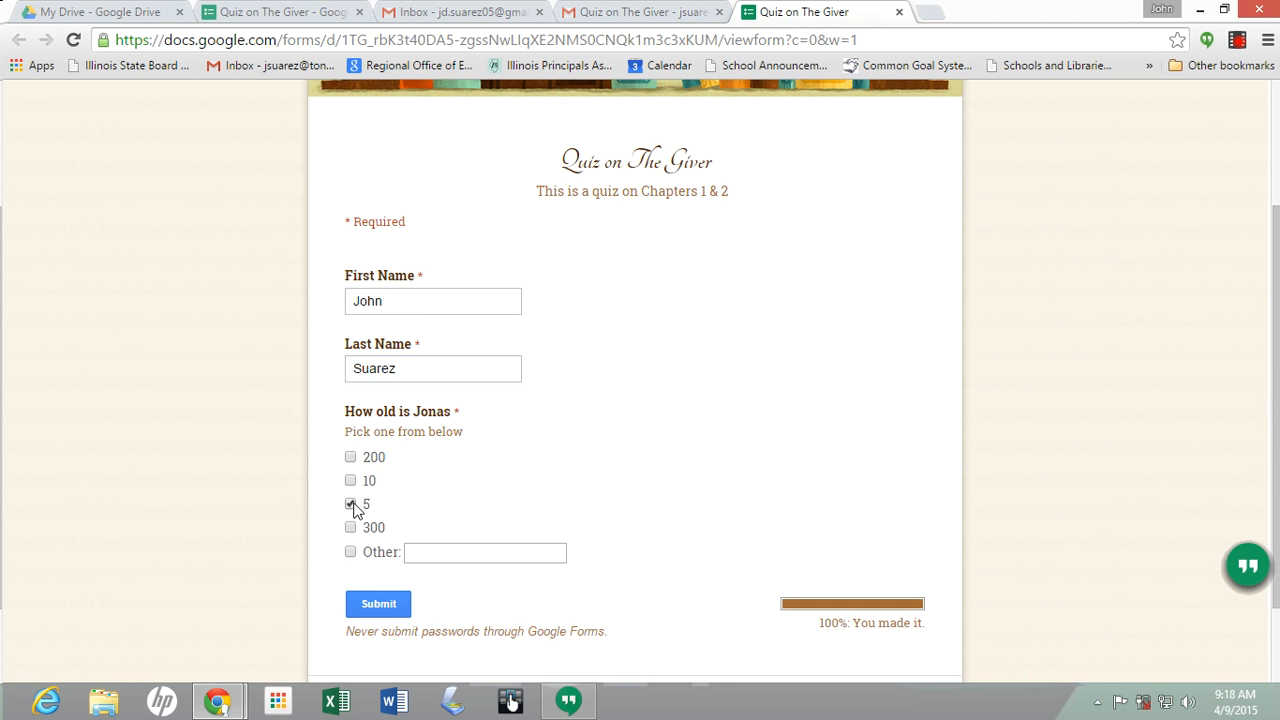
{"action": "scroll", "coordinate": [849, 613], "scroll_direction": "down", "scroll_amount": 1}
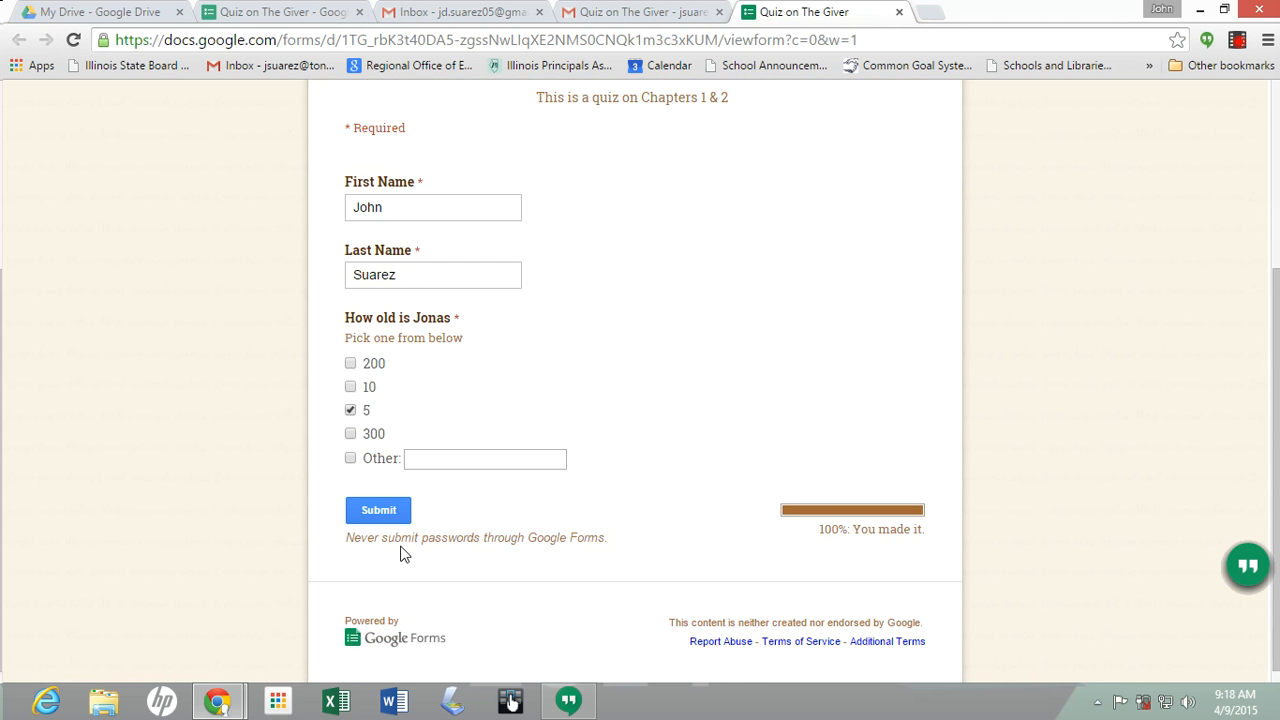
{"action": "left_click", "coordinate": [384, 516]}
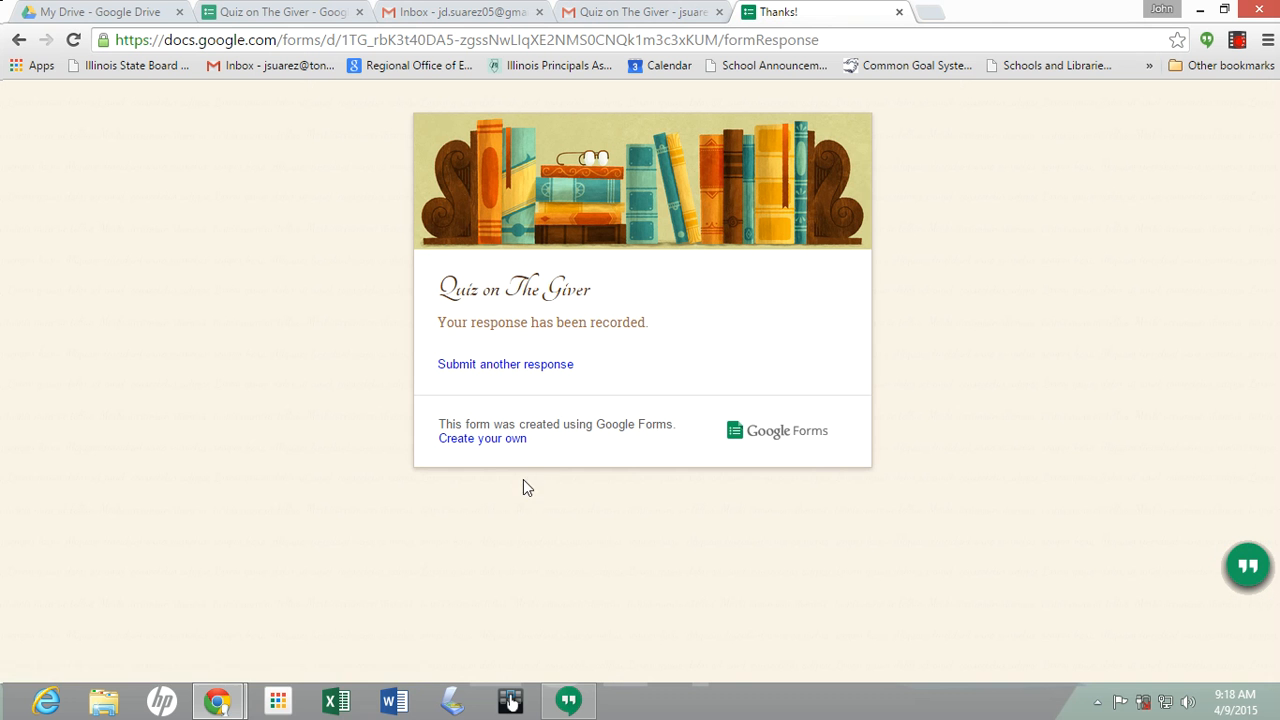
Submit another test response with a student's first and last name, answering 200 for Jonas's age
{"action": "left_click", "coordinate": [528, 366]}
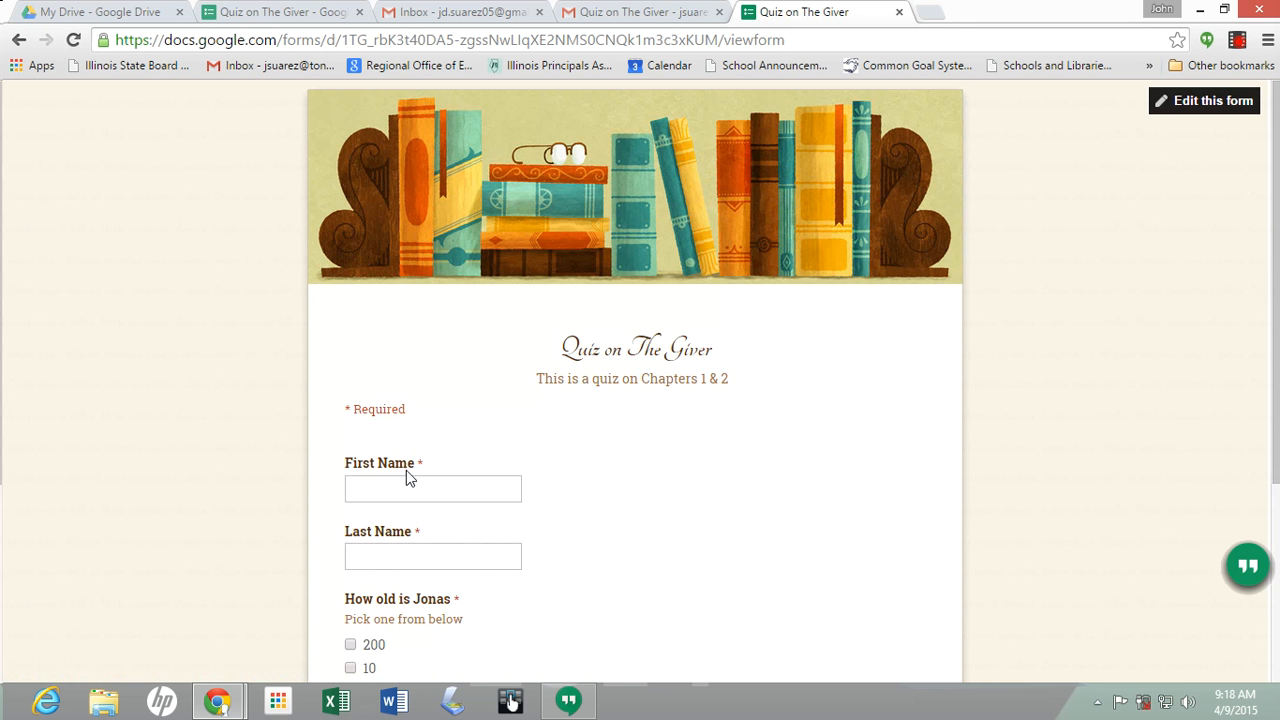
{"action": "left_click", "coordinate": [407, 489]}
{"action": "key", "text": "Tab"}
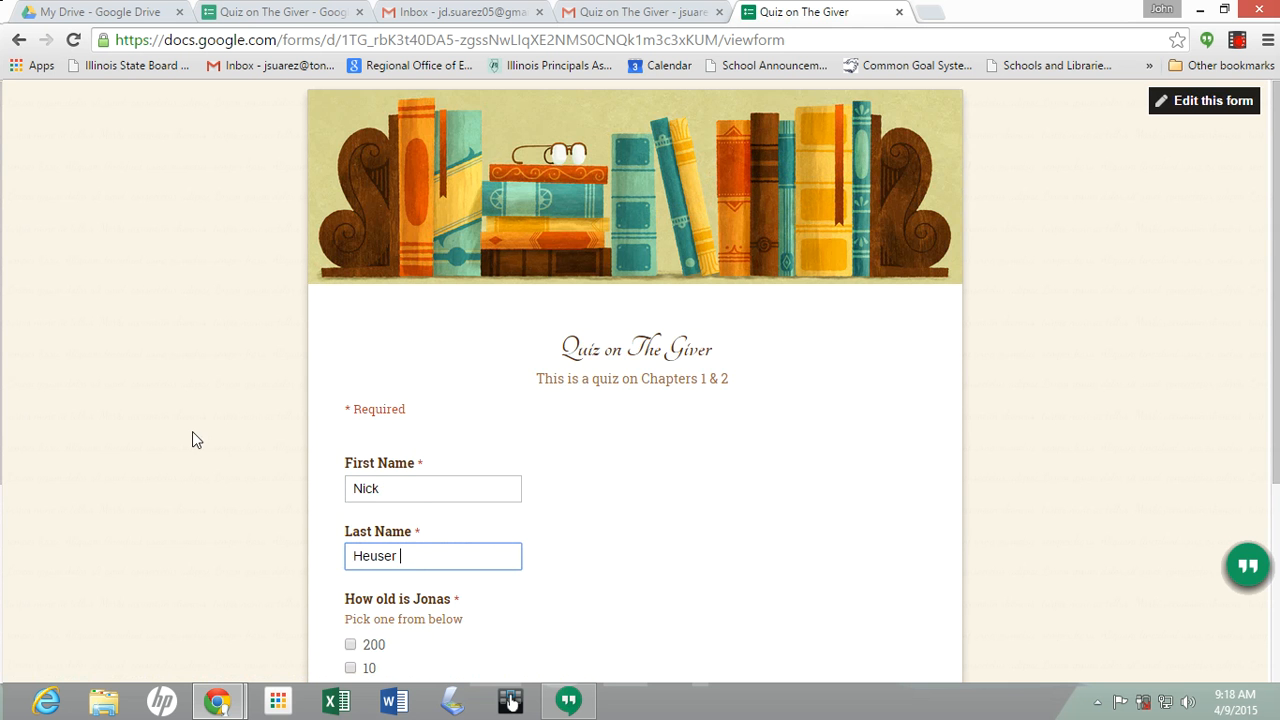
{"action": "scroll", "coordinate": [195, 437], "scroll_direction": "down", "scroll_amount": 2}
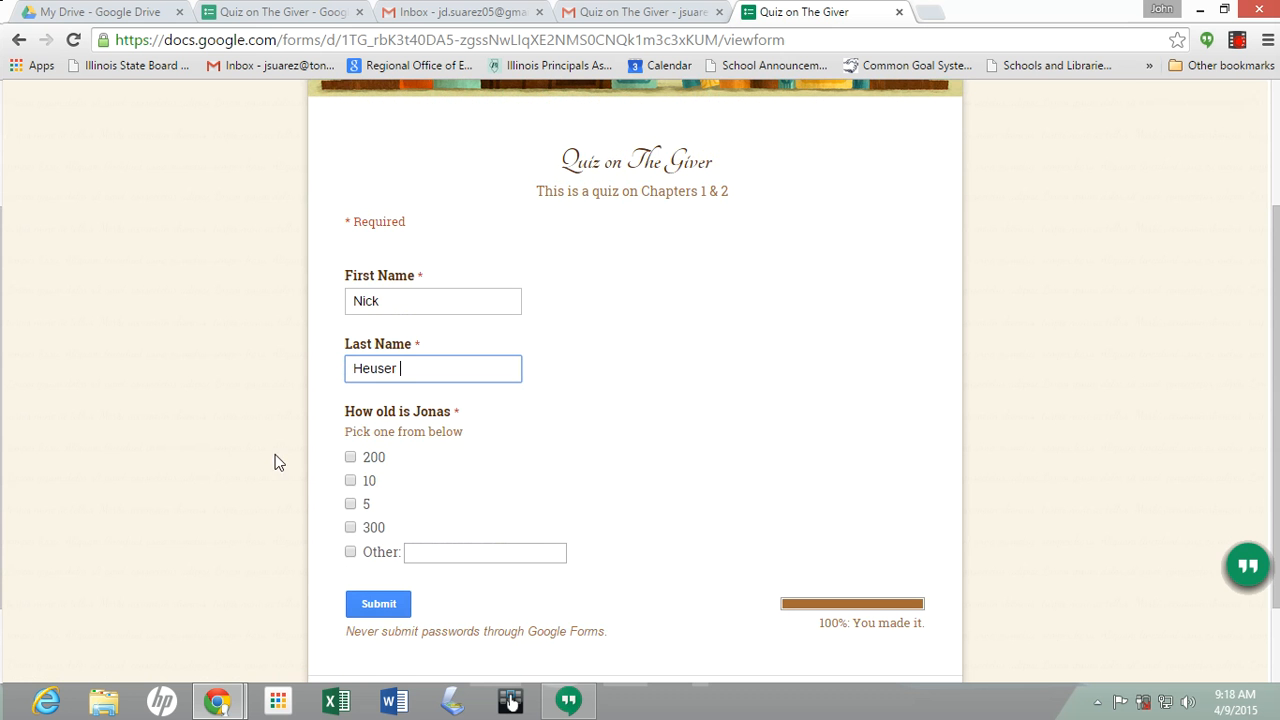
{"action": "left_click", "coordinate": [350, 457]}
{"action": "scroll", "coordinate": [258, 501], "scroll_direction": "down", "scroll_amount": 1}
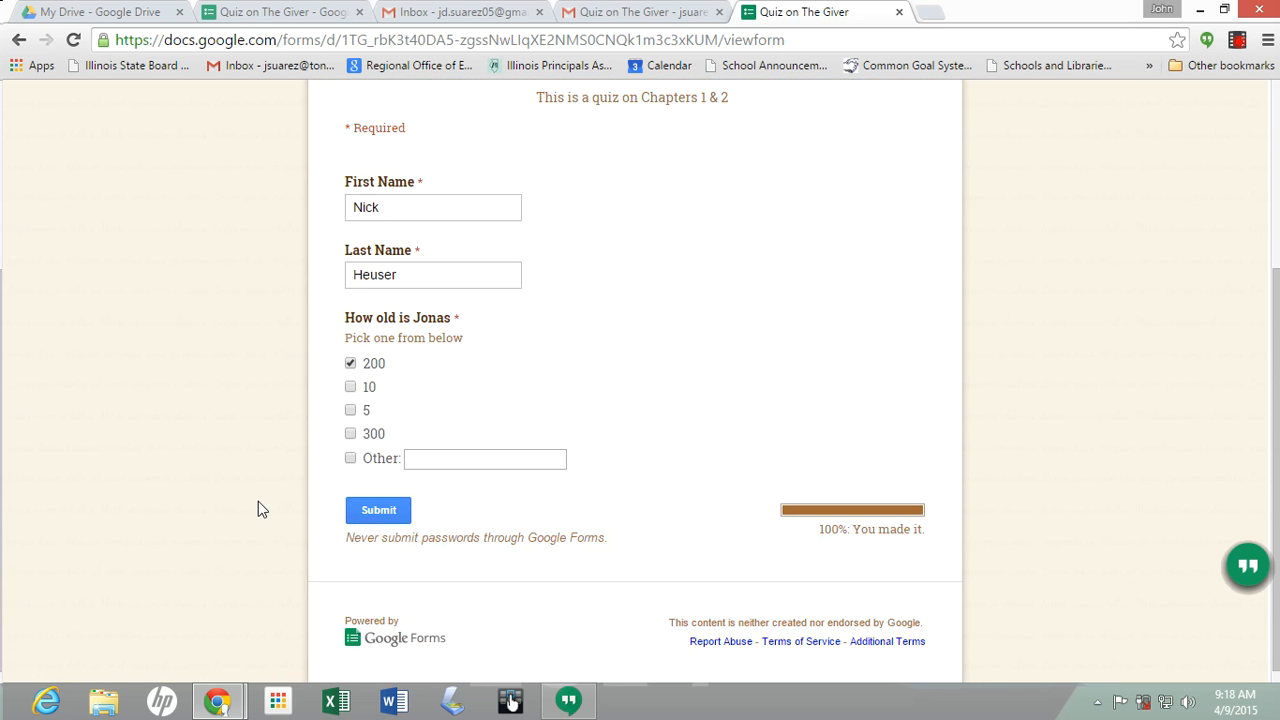
{"action": "left_click", "coordinate": [378, 511]}
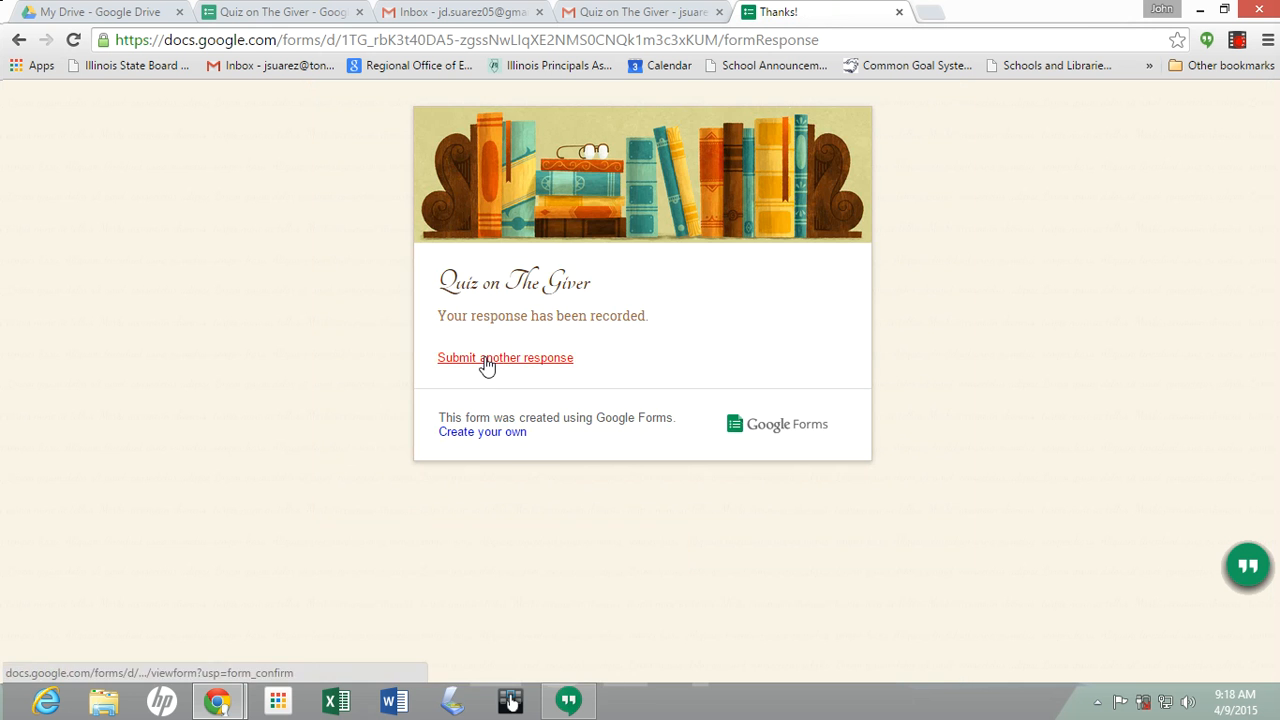
Submit a third response with another student's name and answer 5, then close the confirmation tab
{"action": "left_click", "coordinate": [484, 361]}
{"action": "left_click", "coordinate": [399, 486]}
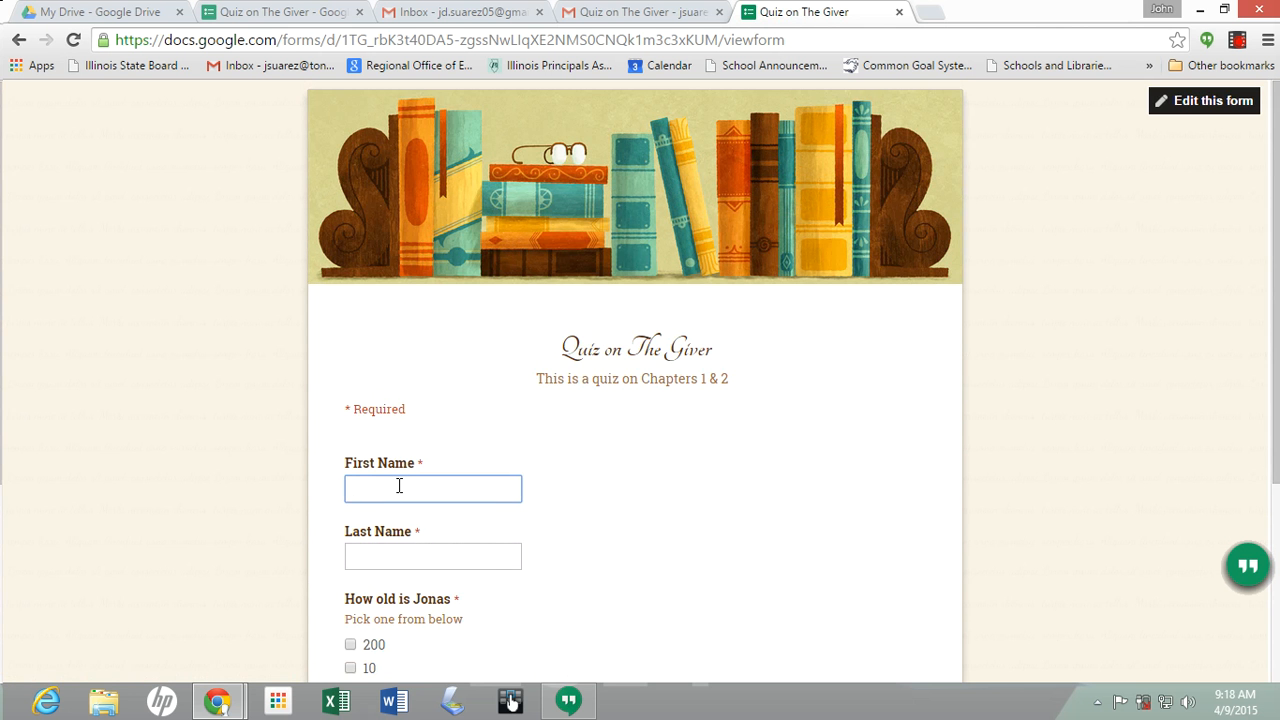
{"action": "key", "text": "Tab"}
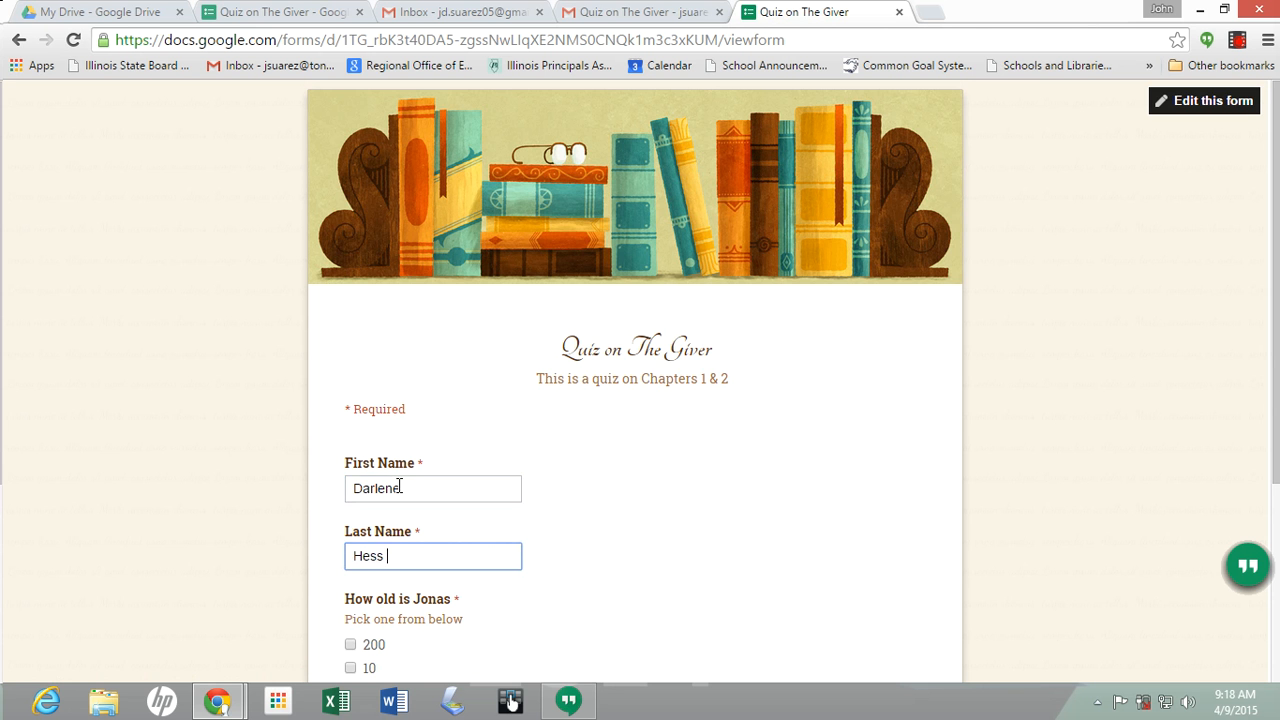
{"action": "left_click", "coordinate": [266, 450]}
{"action": "scroll", "coordinate": [240, 445], "scroll_direction": "down", "scroll_amount": 3}
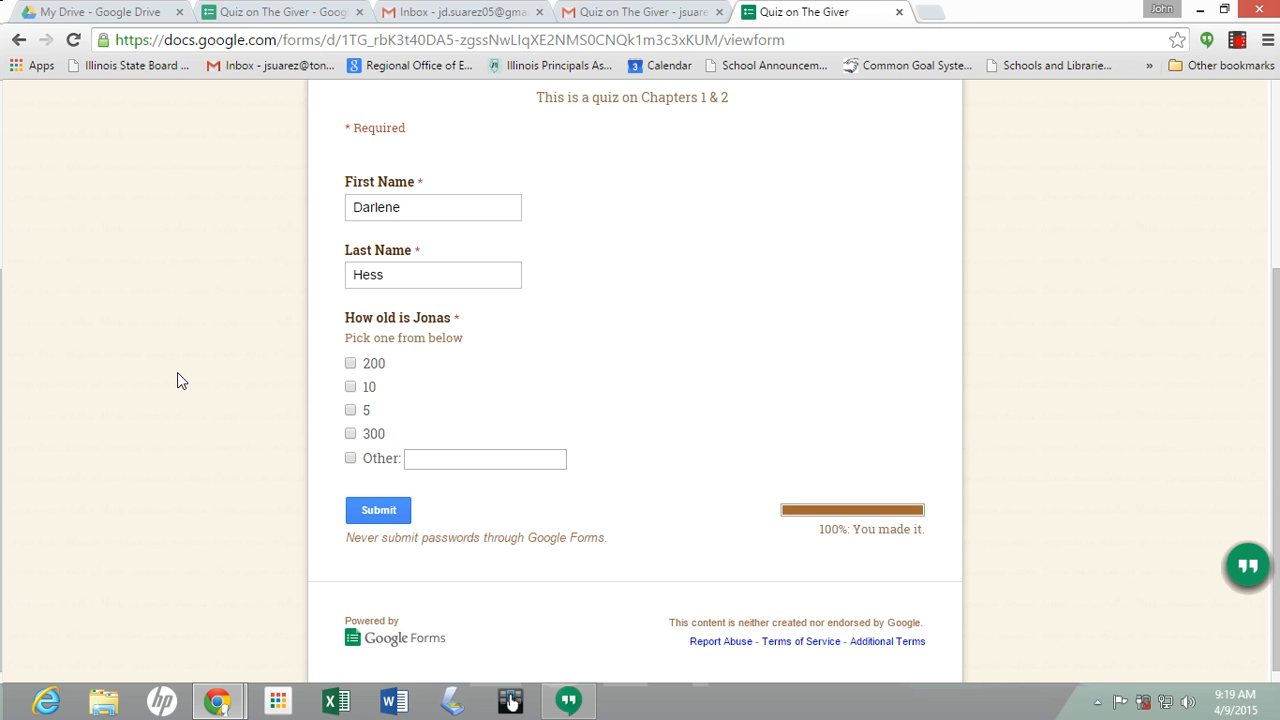
{"action": "left_click", "coordinate": [351, 411]}
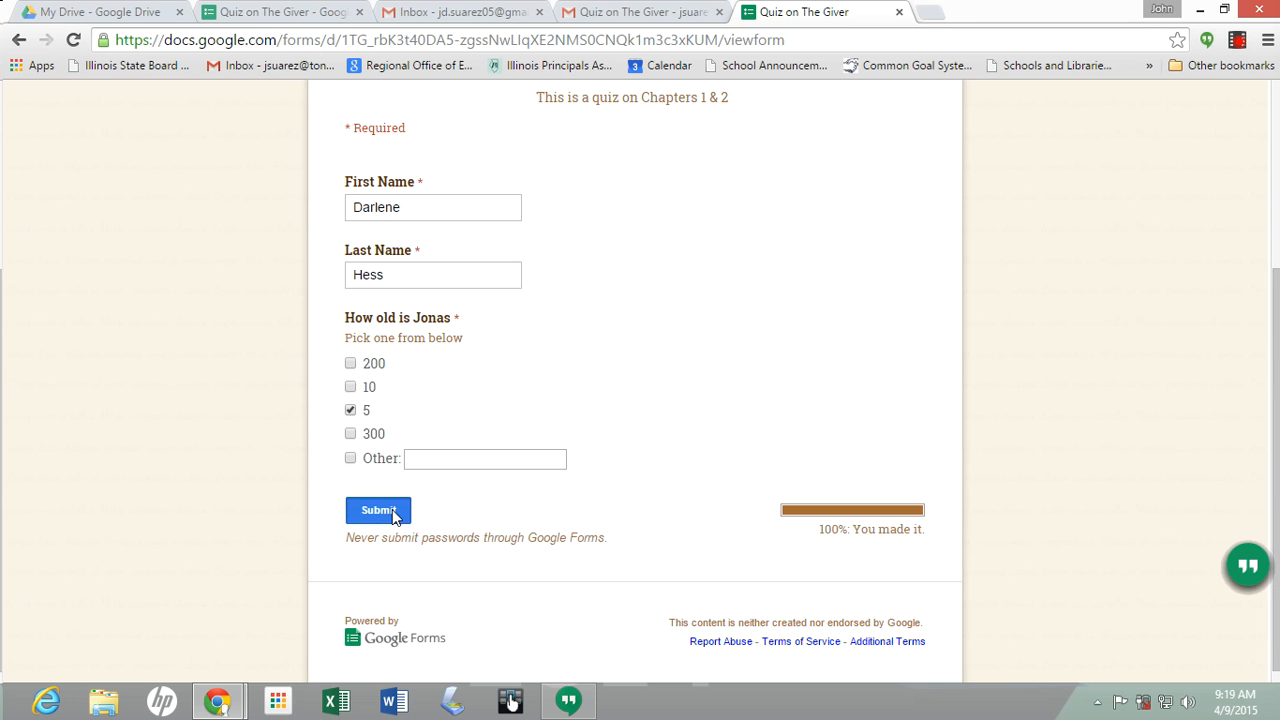
{"action": "left_click", "coordinate": [385, 512]}
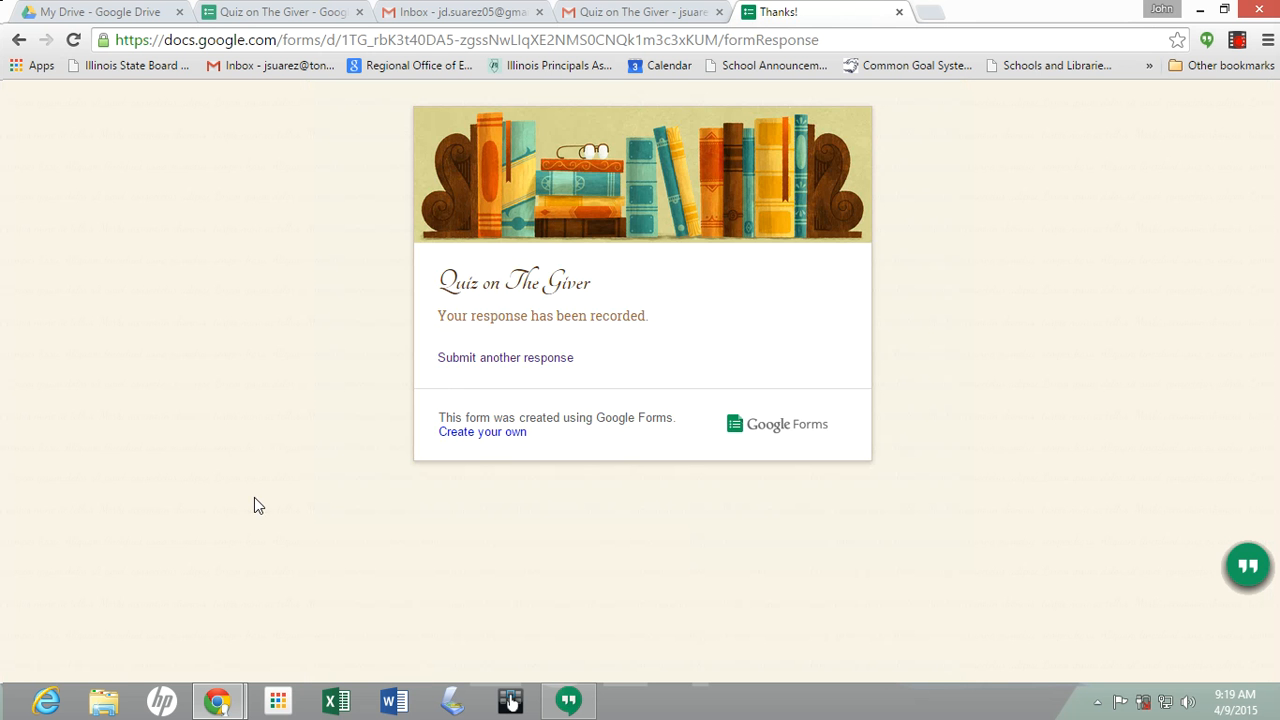
{"action": "left_click", "coordinate": [900, 12]}
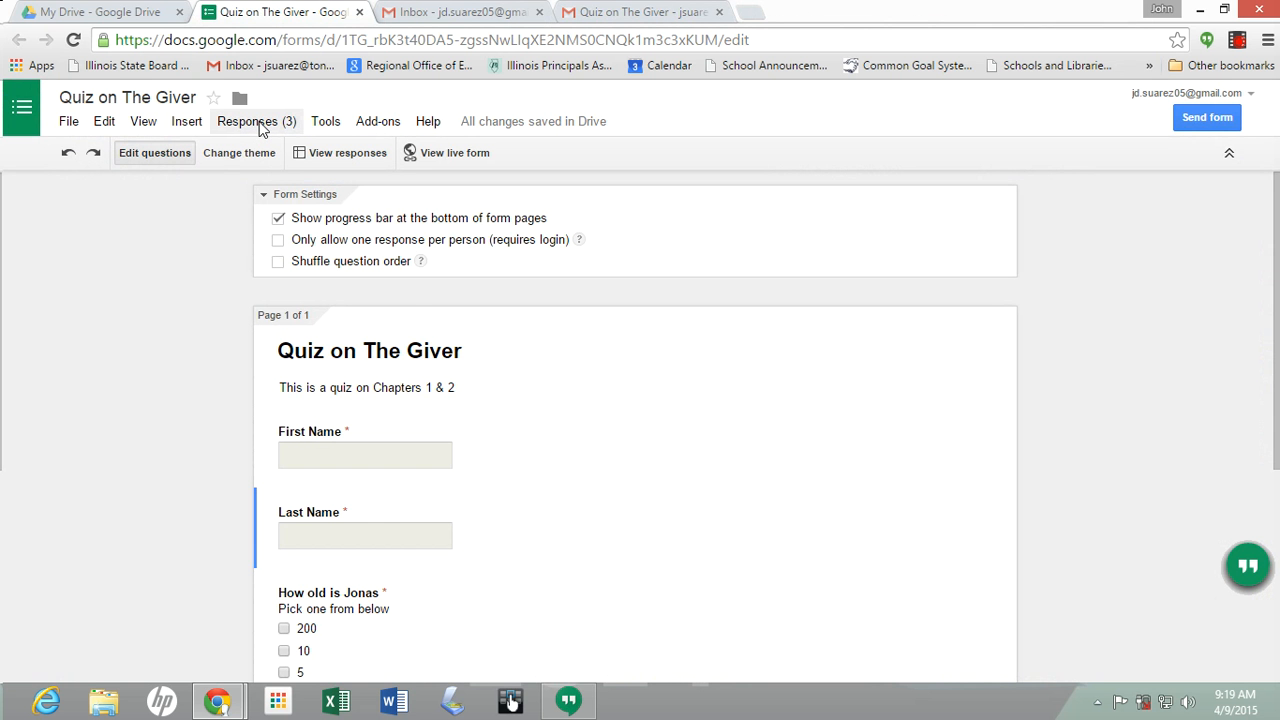
{"action": "left_click", "coordinate": [258, 122]}
{"action": "left_click", "coordinate": [262, 125]}
{"action": "left_click", "coordinate": [260, 123]}
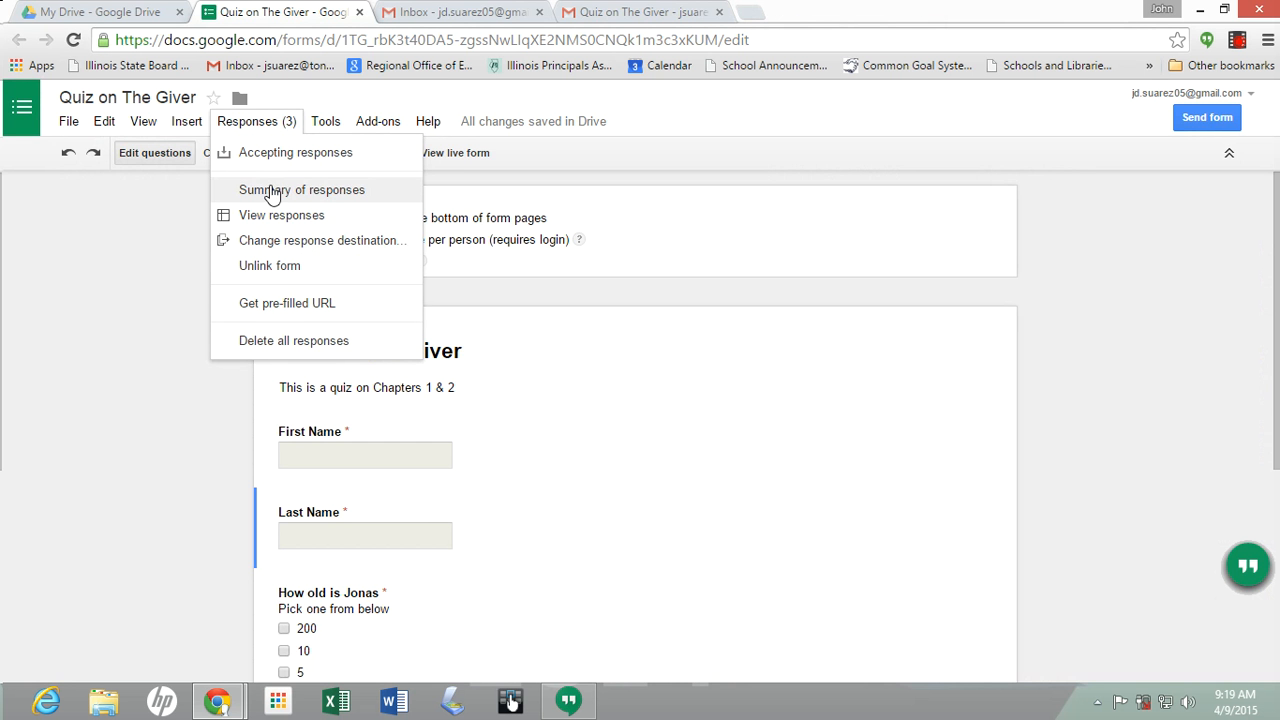
{"action": "left_click", "coordinate": [272, 192]}
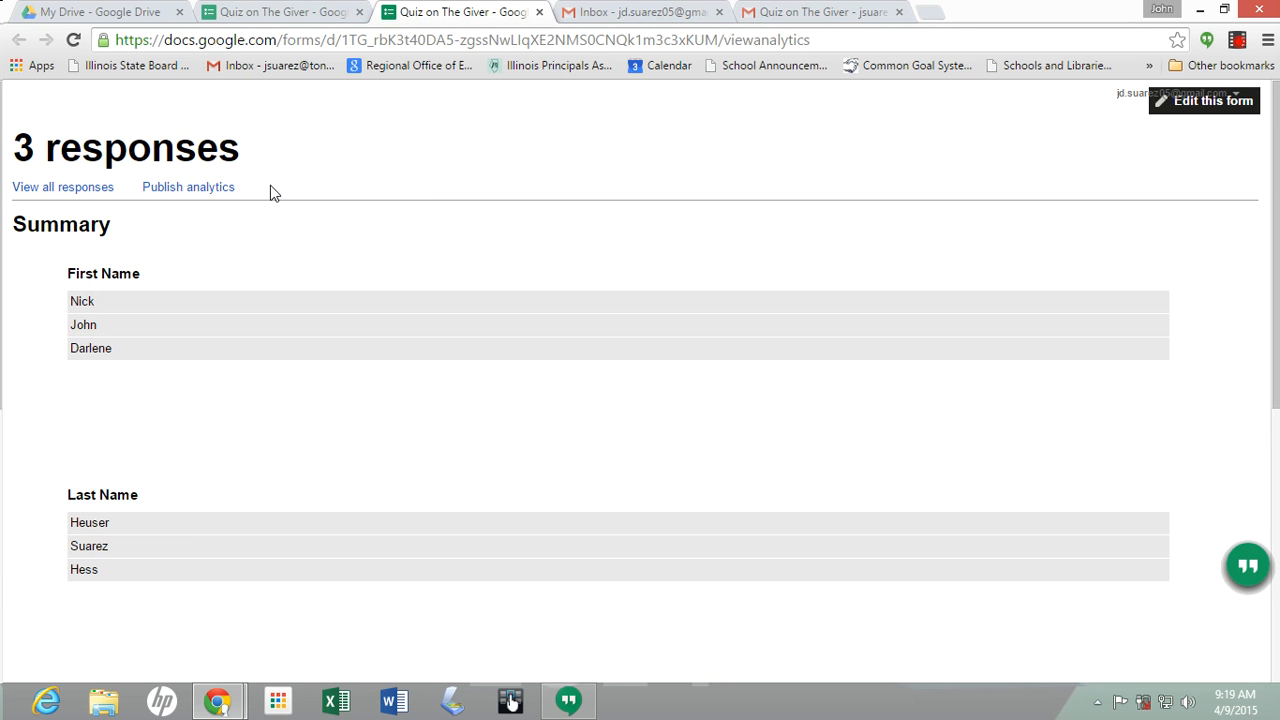
{"action": "scroll", "coordinate": [182, 525], "scroll_direction": "down", "scroll_amount": 5}
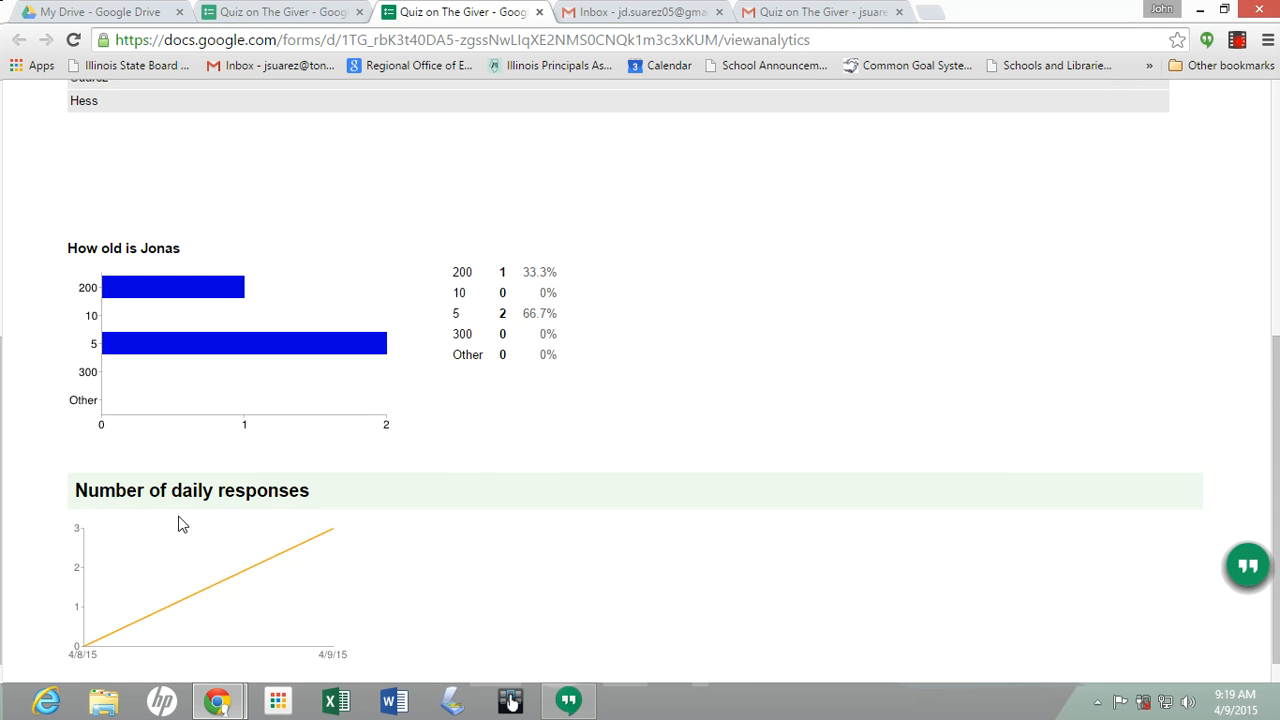
{"action": "scroll", "coordinate": [182, 525], "scroll_direction": "down", "scroll_amount": 1}
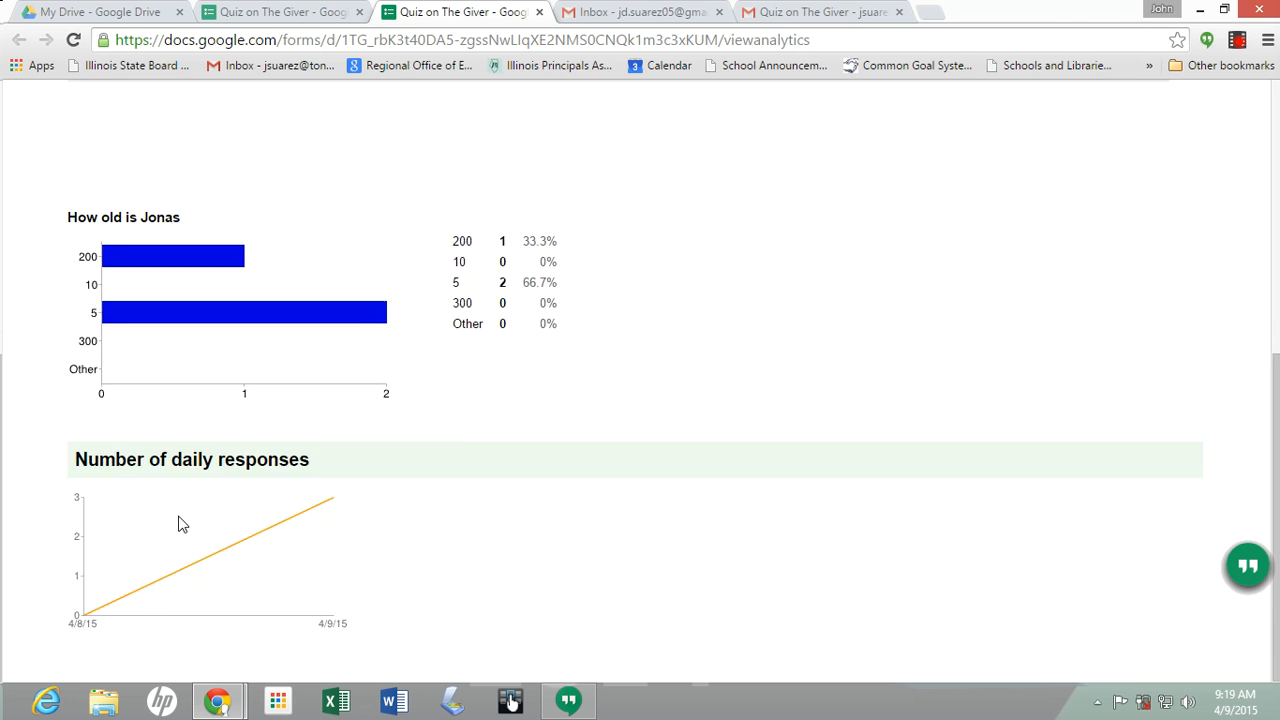
{"action": "scroll", "coordinate": [182, 521], "scroll_direction": "up", "scroll_amount": 5}
{"action": "scroll", "coordinate": [176, 517], "scroll_direction": "down", "scroll_amount": 5}
{"action": "scroll", "coordinate": [178, 517], "scroll_direction": "up", "scroll_amount": 5}
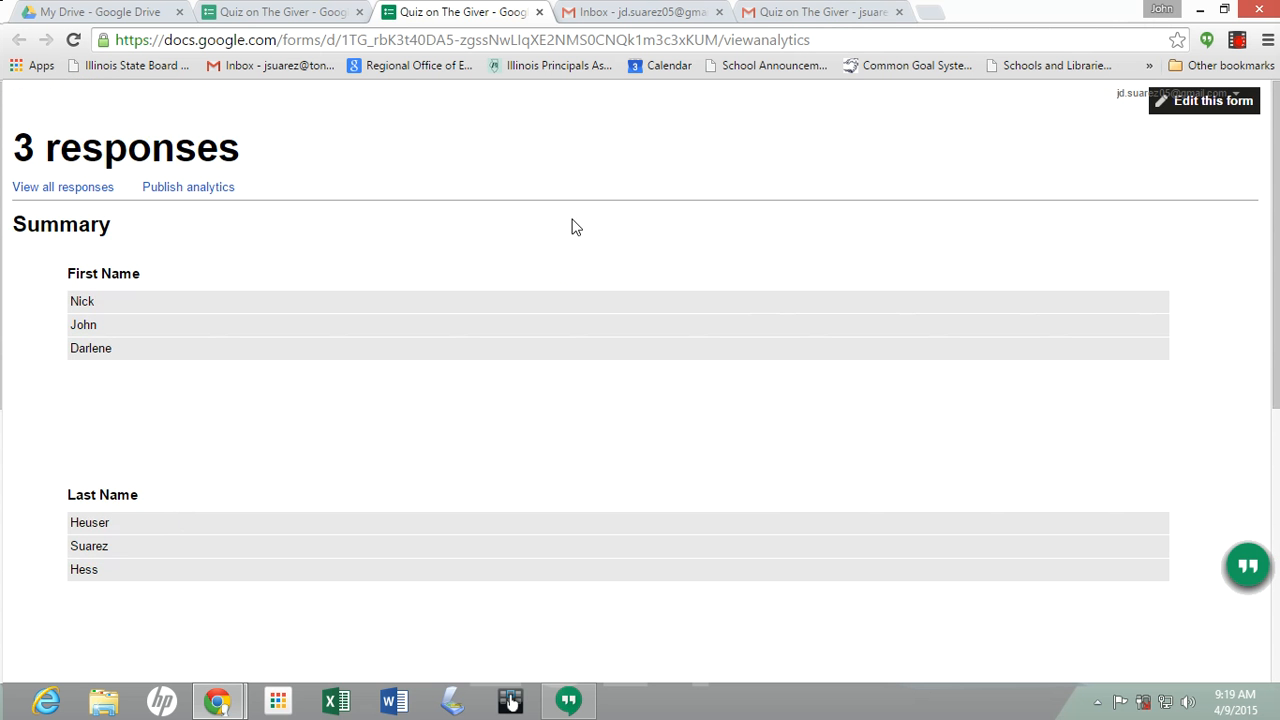
{"action": "left_click", "coordinate": [539, 12]}
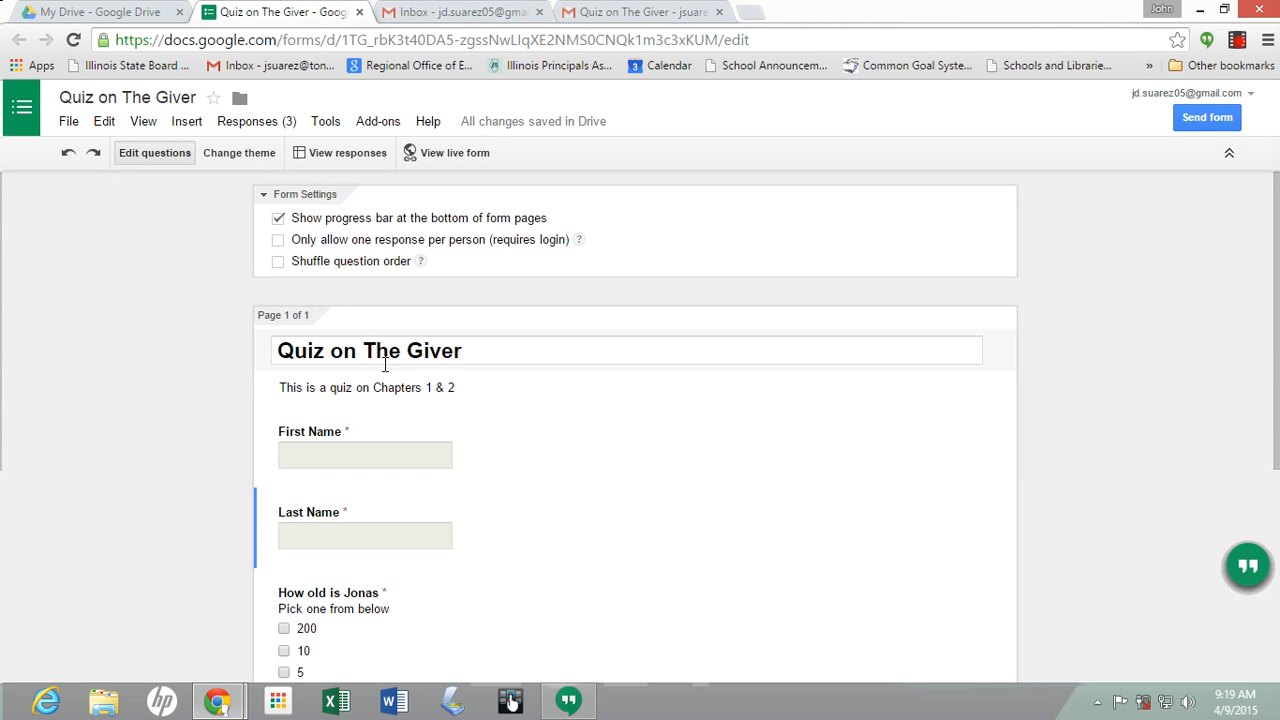
In the live form, submit First Name 'Answer', Last Name 'Key', age 10, then close the Thanks! tab
{"action": "left_click", "coordinate": [337, 459]}
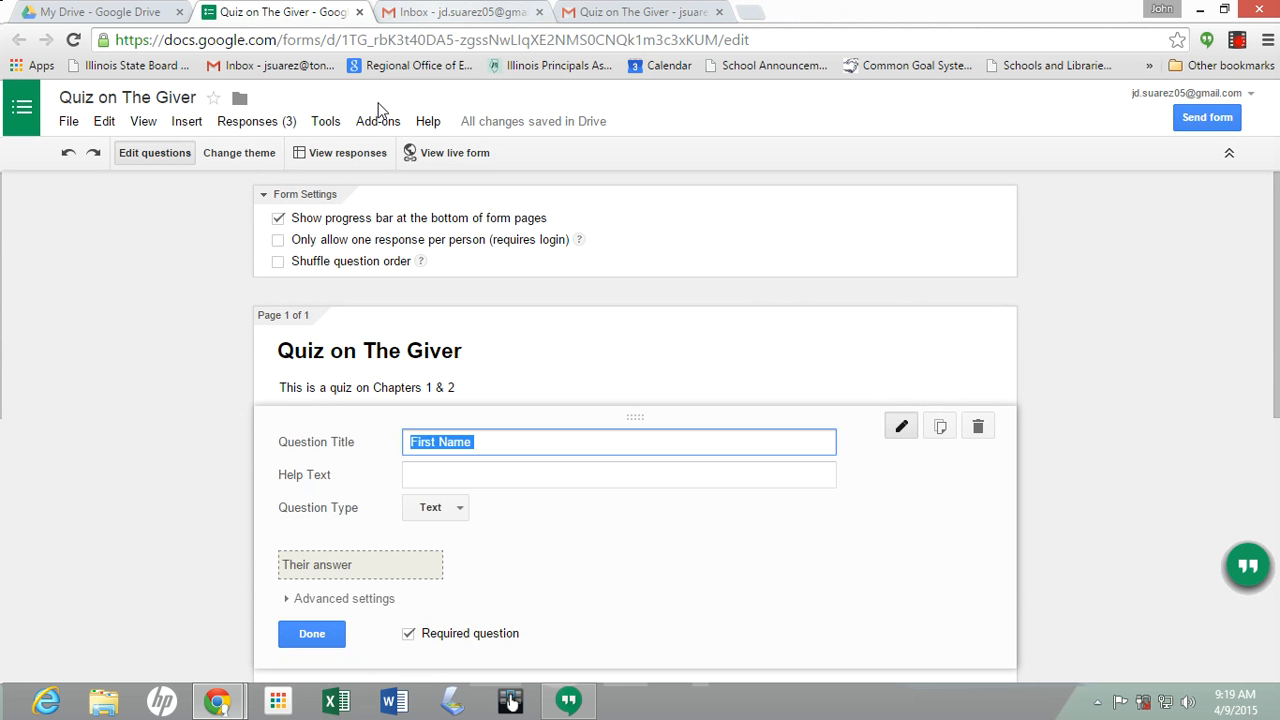
{"action": "left_click", "coordinate": [427, 158]}
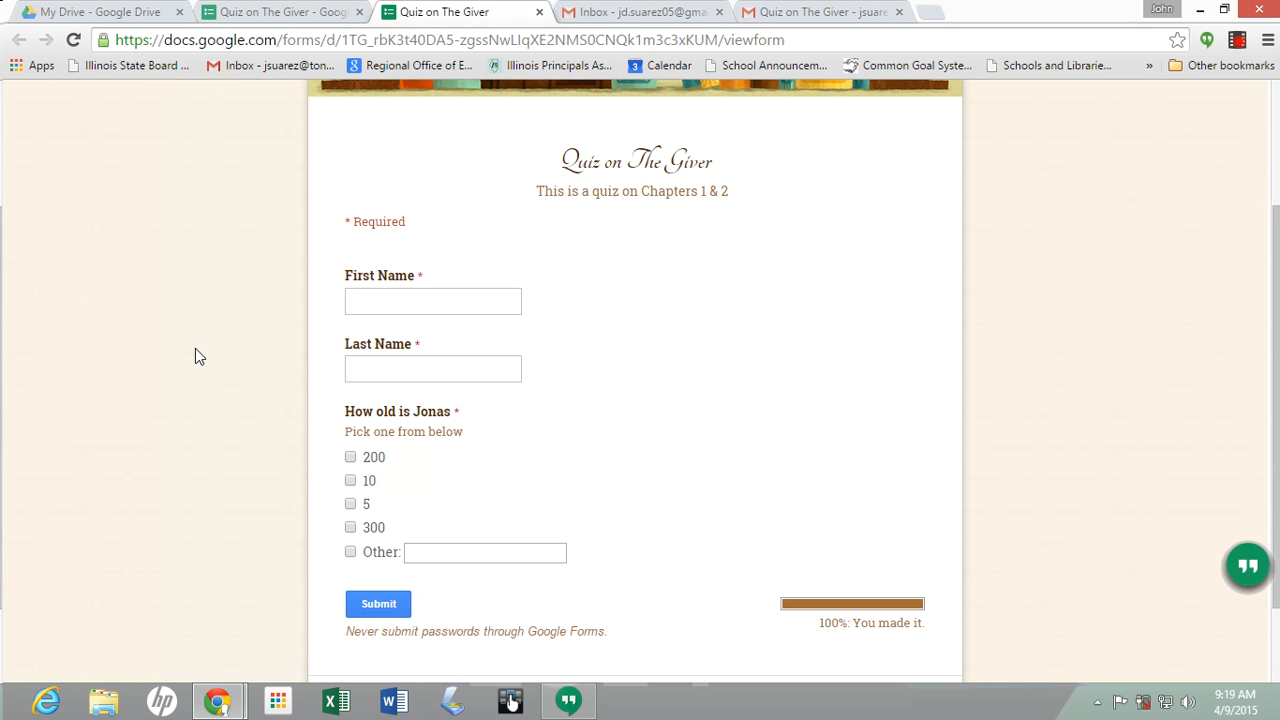
{"action": "left_click", "coordinate": [435, 305]}
{"action": "type", "text": "Answer"}
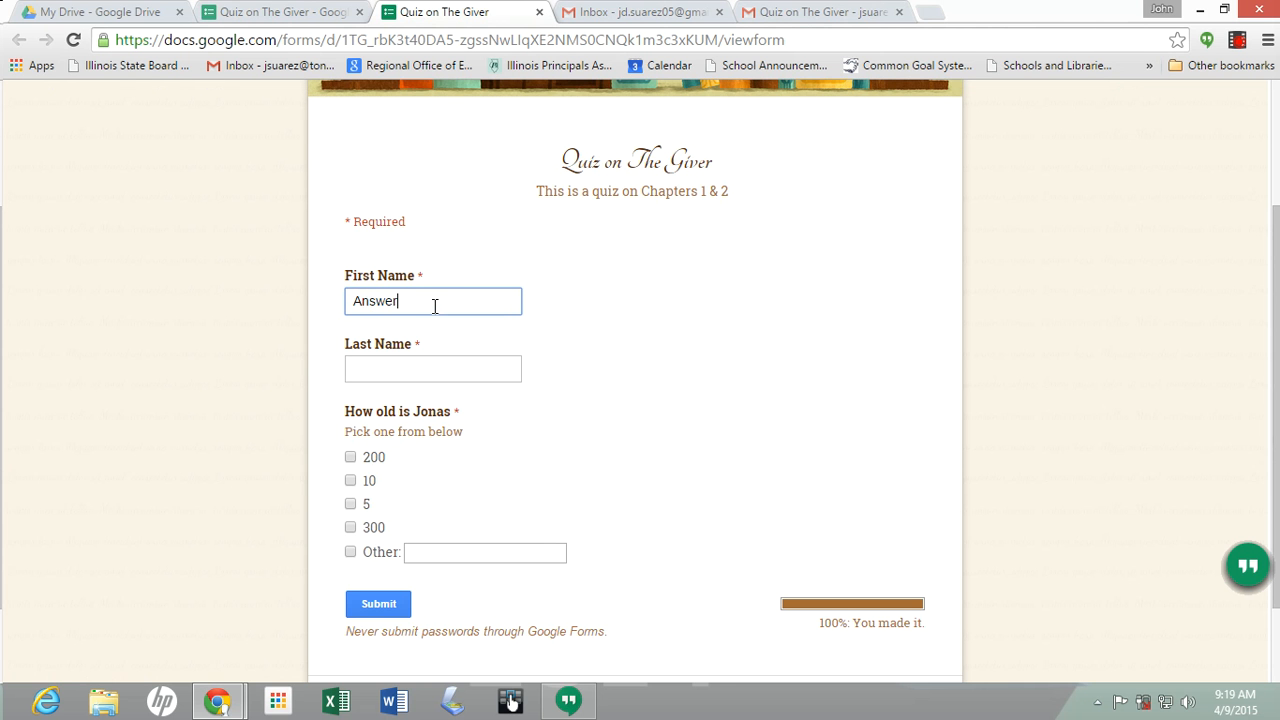
{"action": "key", "text": "Tab"}
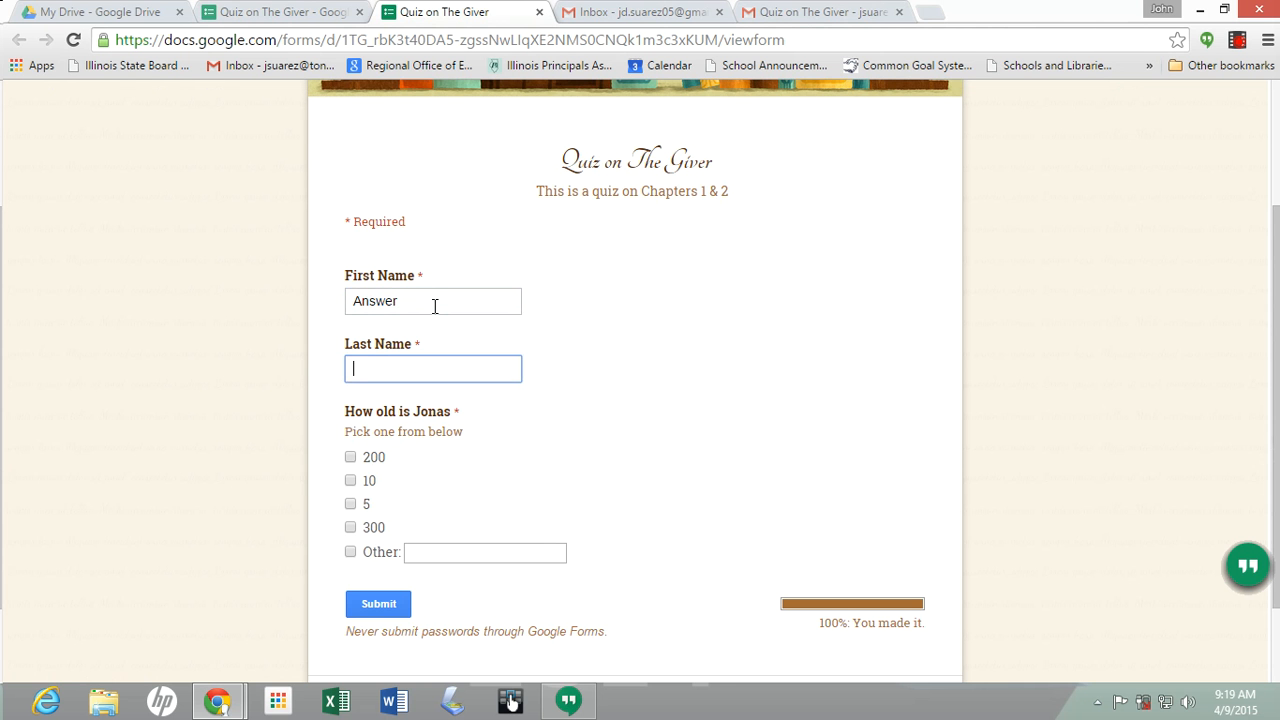
{"action": "type", "text": "Key"}
{"action": "left_click", "coordinate": [350, 481]}
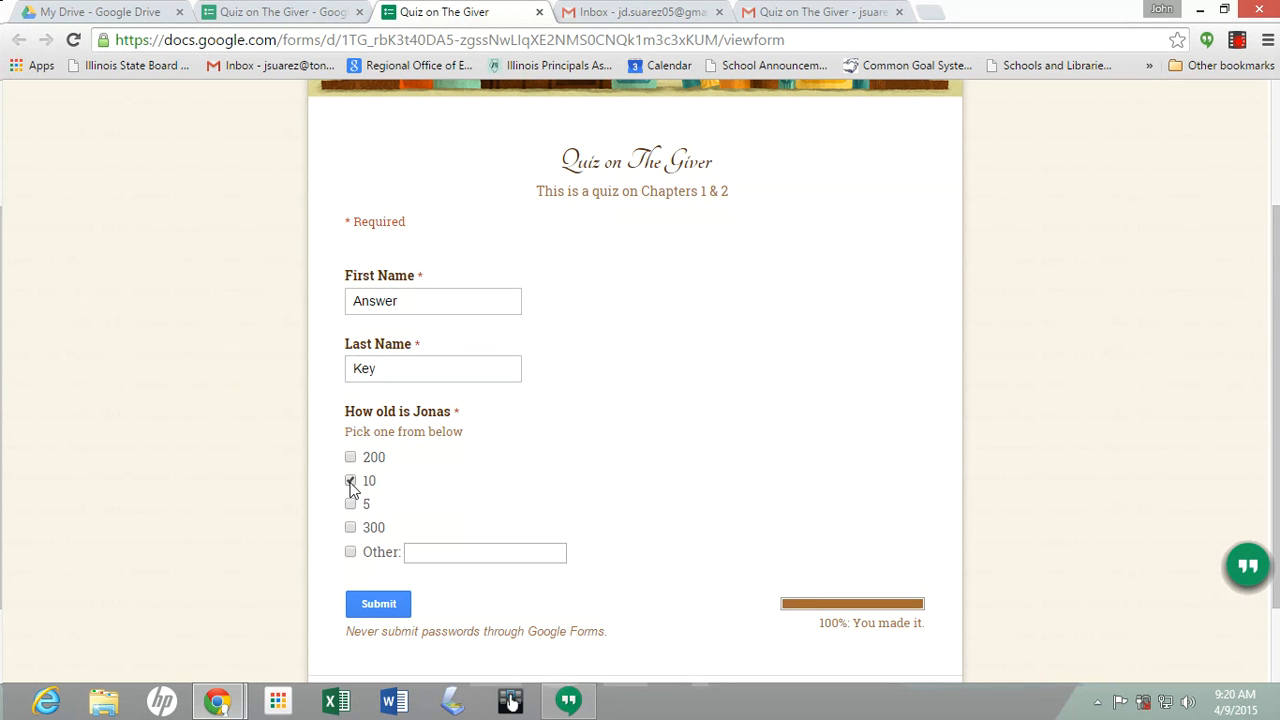
{"action": "left_click", "coordinate": [400, 606]}
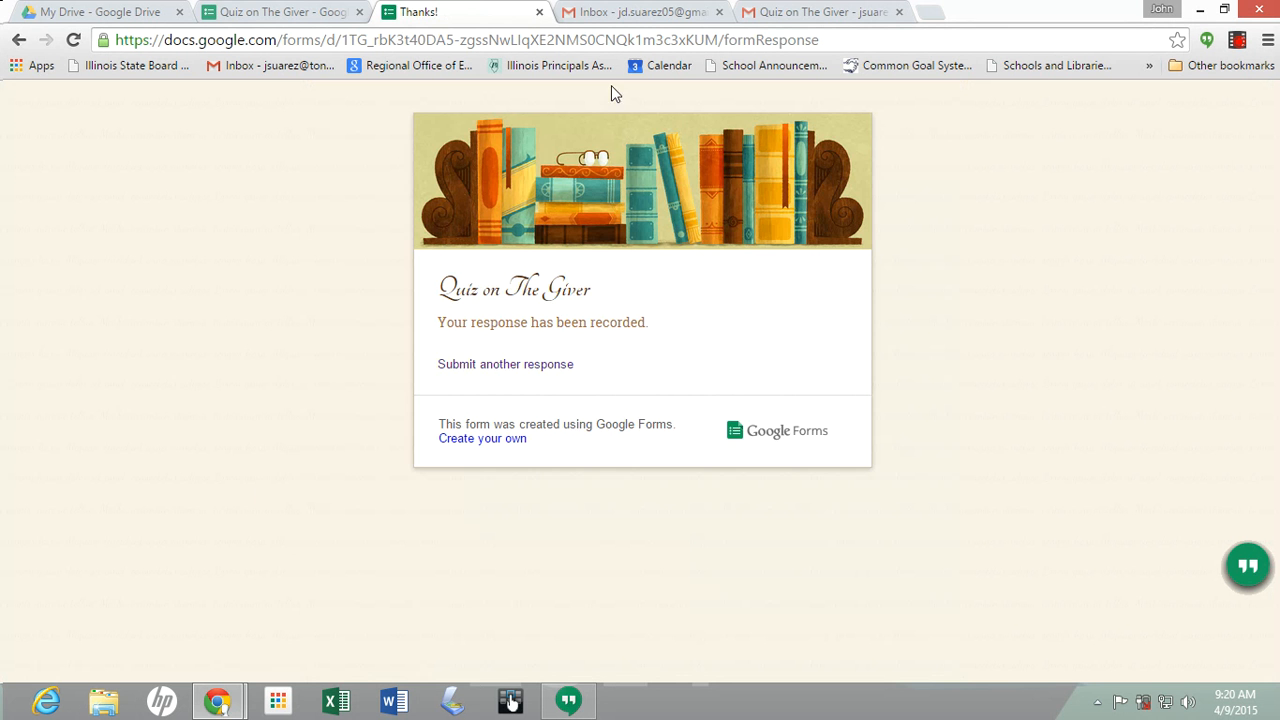
{"action": "left_click", "coordinate": [540, 11]}
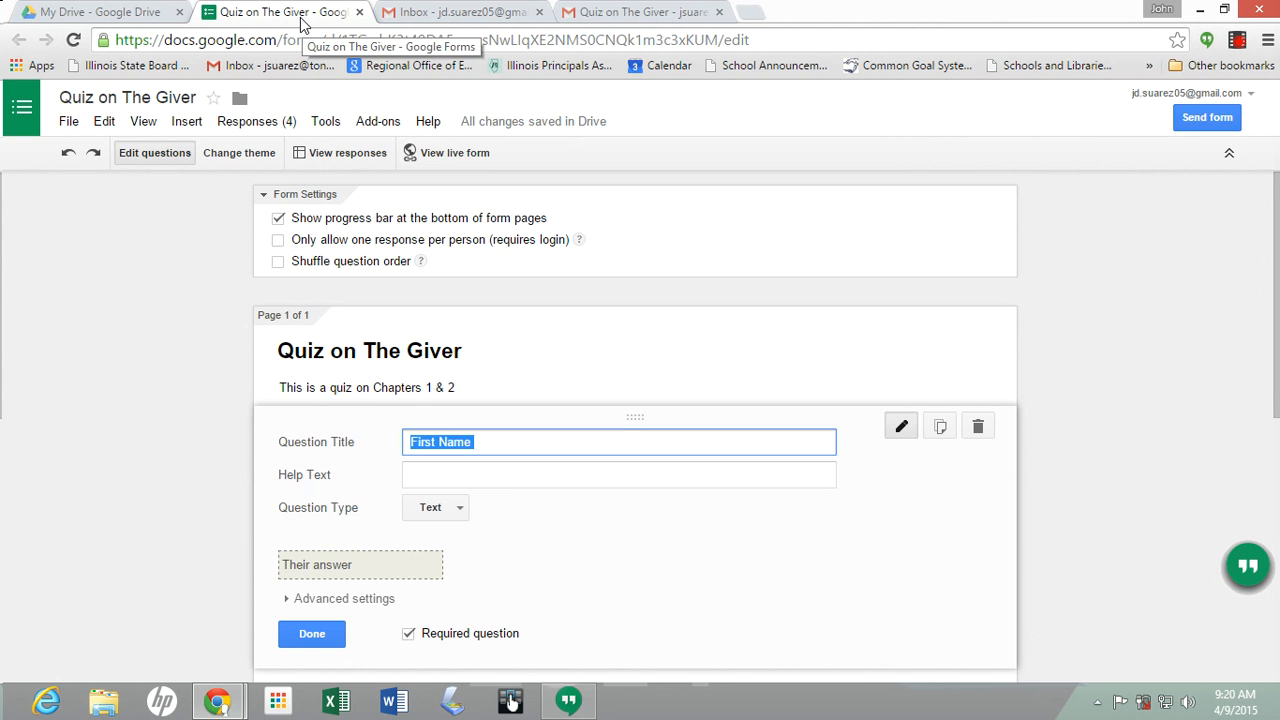
Open the quiz responses spreadsheet from Drive and rename the Form Responses 1 sheet to 'Giver Quiz'
{"action": "left_click", "coordinate": [150, 12]}
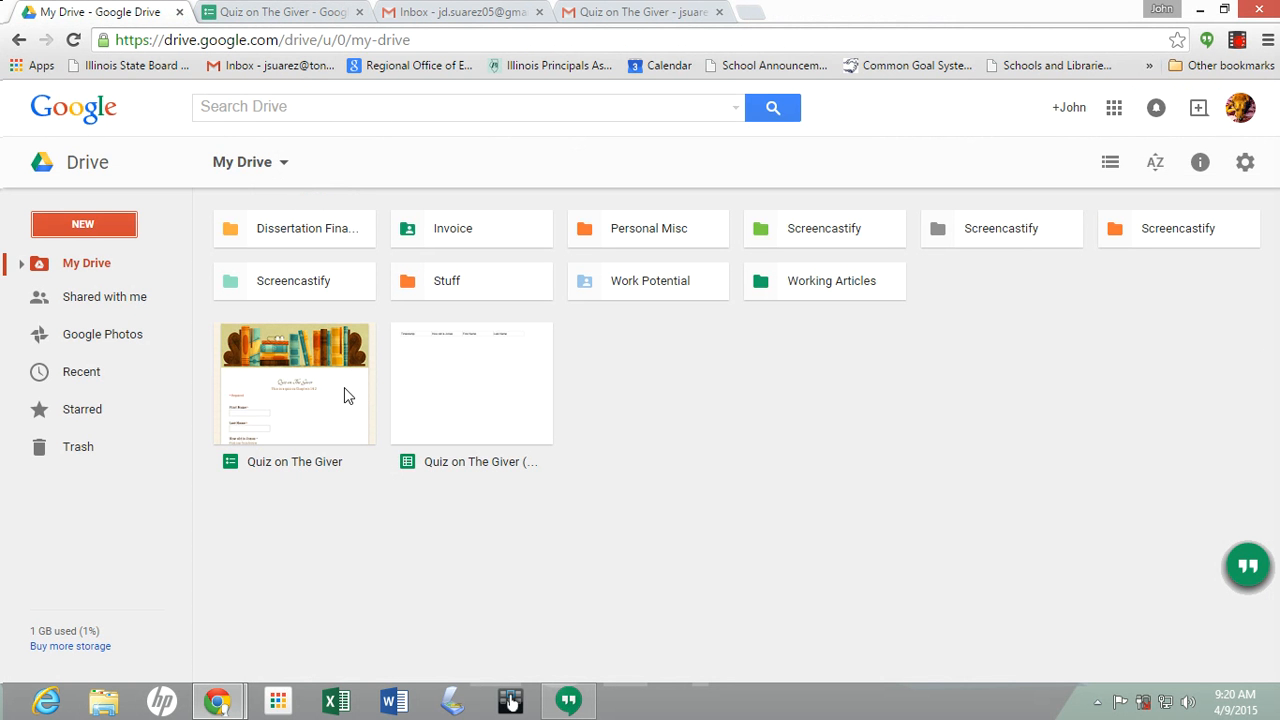
{"action": "double_click", "coordinate": [465, 420]}
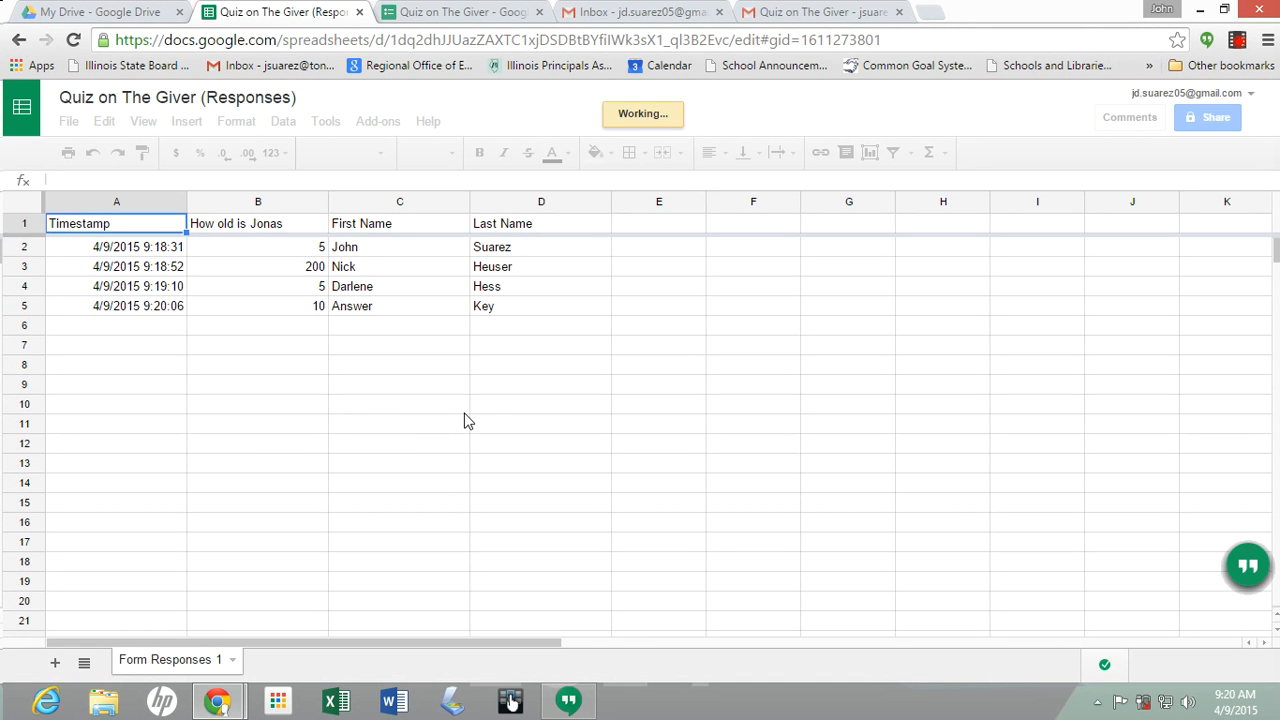
{"action": "left_click", "coordinate": [232, 660]}
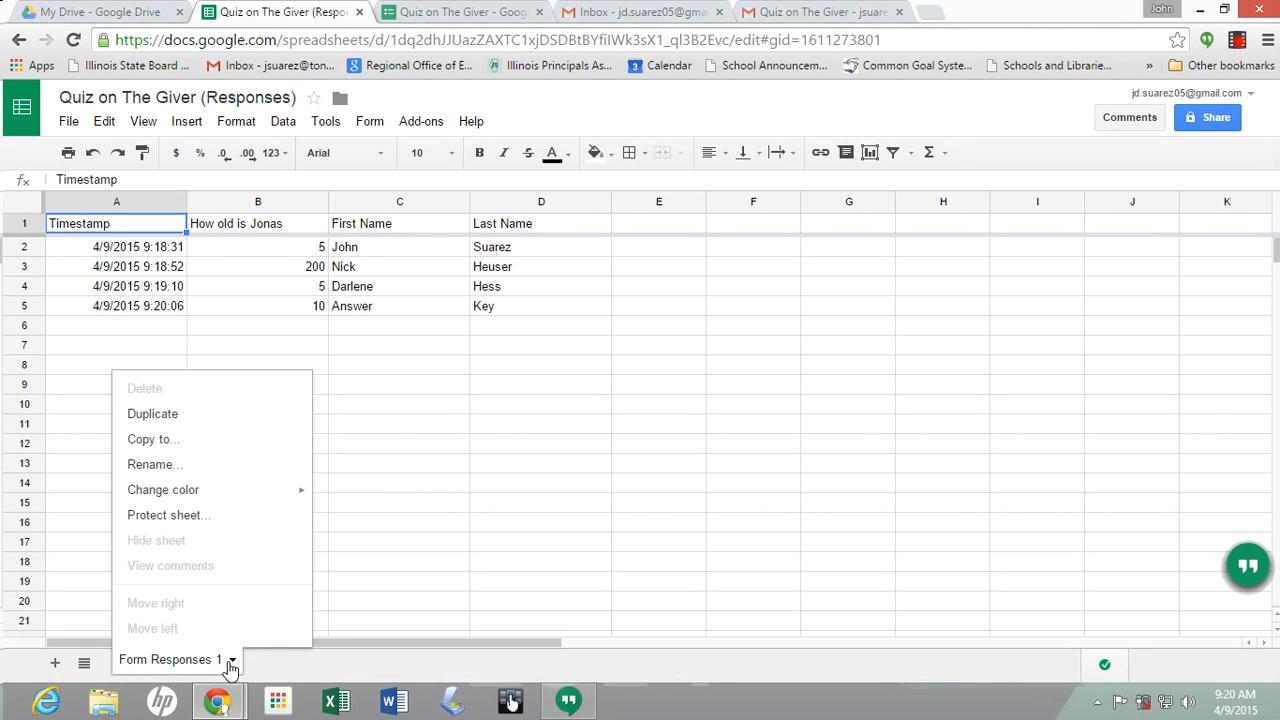
{"action": "left_click", "coordinate": [186, 470]}
{"action": "type", "text": "Giver Quiz"}
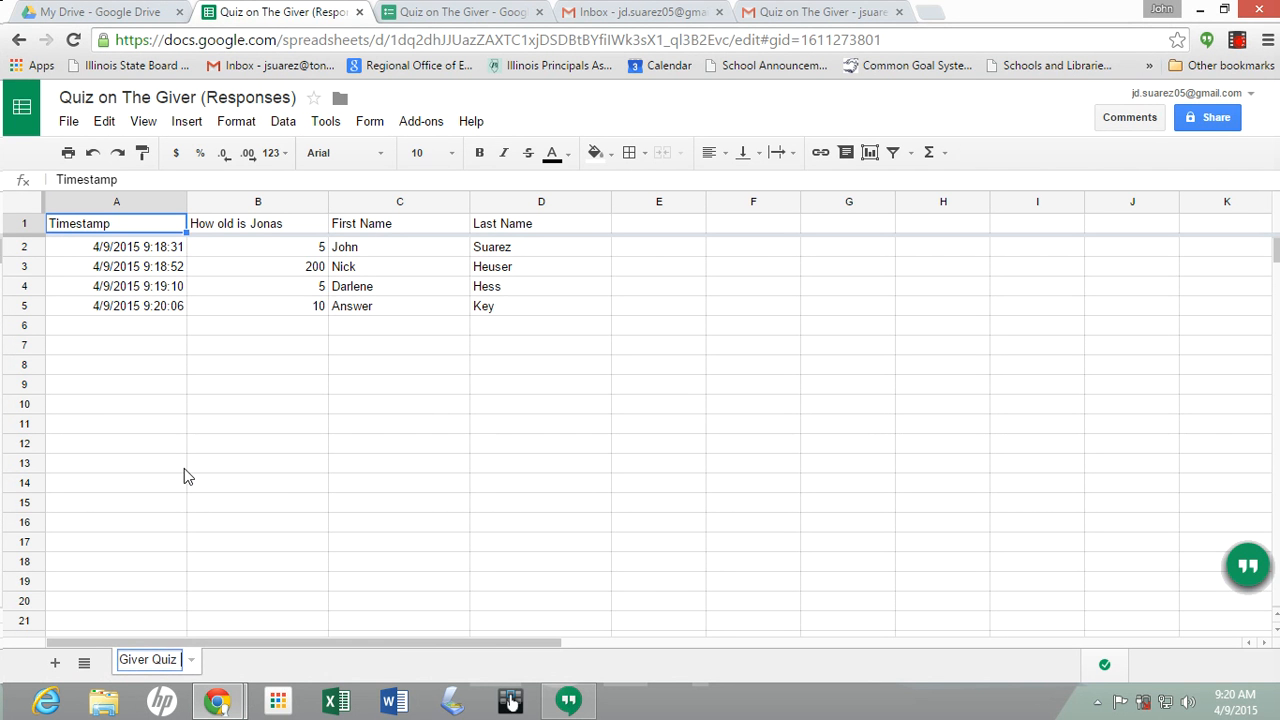
{"action": "left_click", "coordinate": [398, 445]}
Change the Giver Quiz tab colour to blue
{"action": "left_click", "coordinate": [191, 659]}
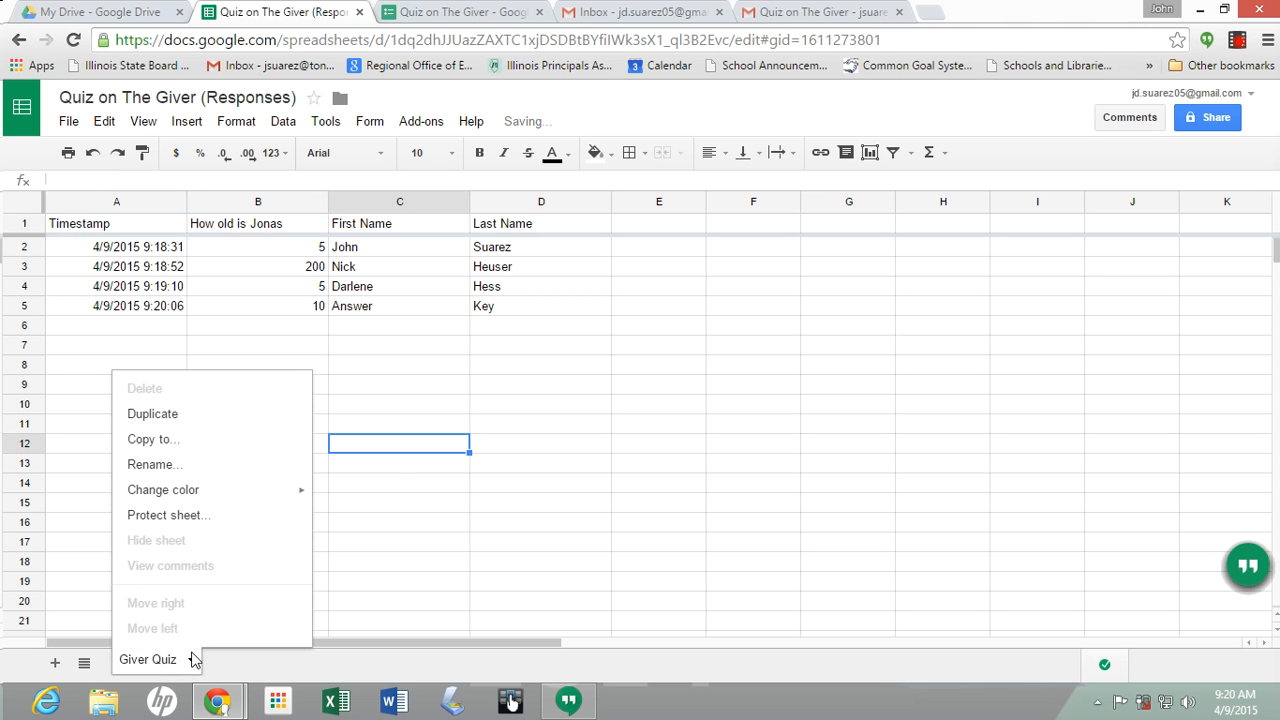
{"action": "mouse_move", "coordinate": [194, 490]}
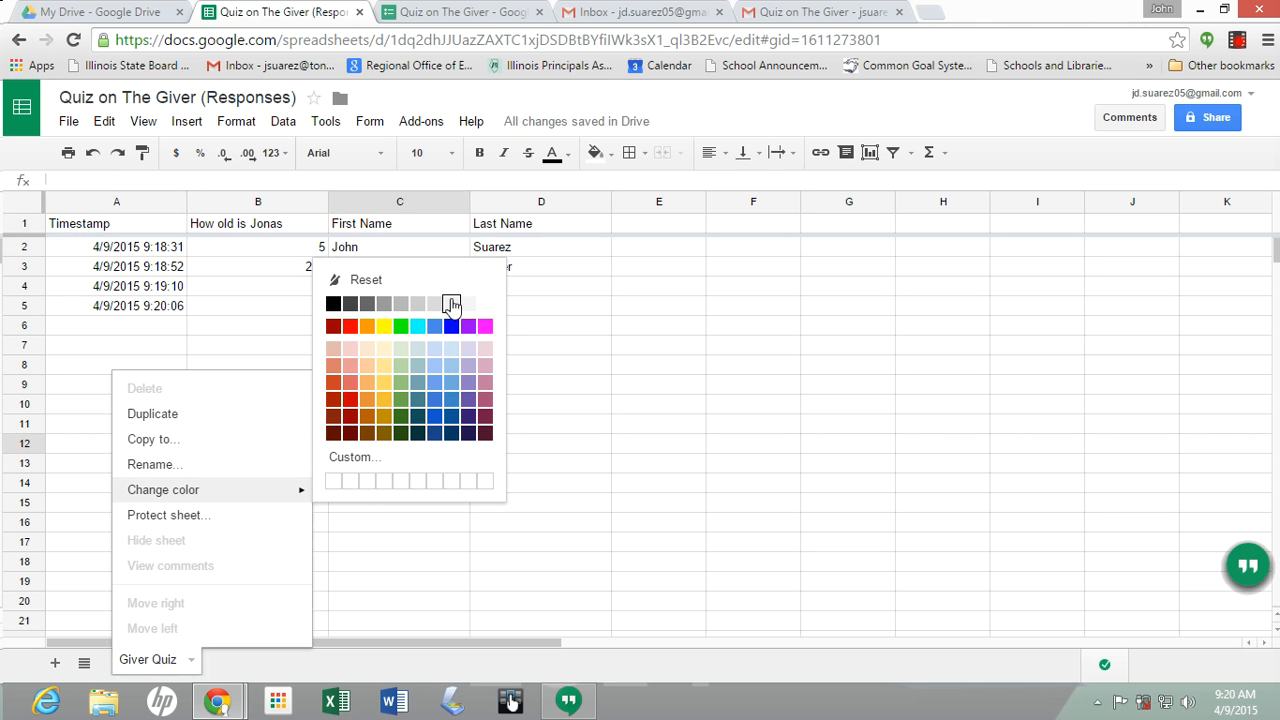
{"action": "left_click", "coordinate": [451, 326]}
{"action": "left_click", "coordinate": [516, 556]}
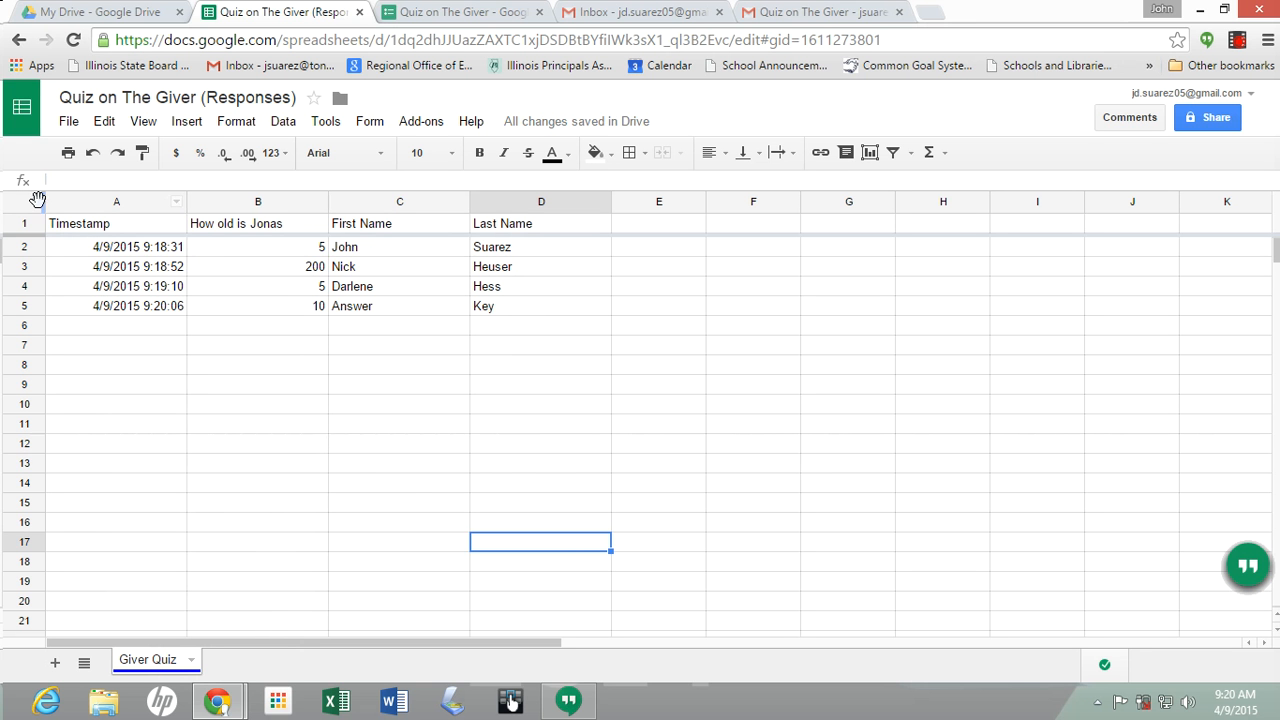
Insert a blank row above row 2, the first student response
{"action": "left_click", "coordinate": [25, 306]}
{"action": "left_click_drag", "start_coordinate": [27, 310], "coordinate": [34, 251]}
{"action": "left_click", "coordinate": [72, 312]}
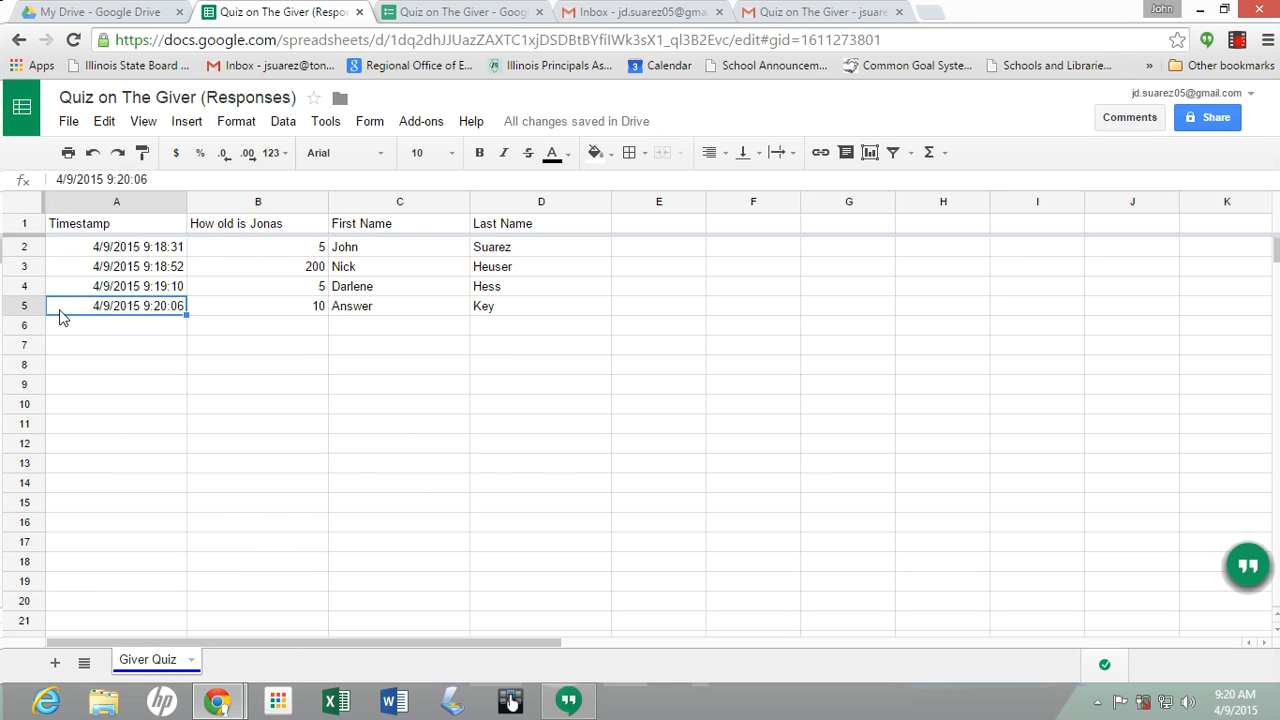
{"action": "left_click", "coordinate": [21, 308]}
{"action": "right_click", "coordinate": [19, 306]}
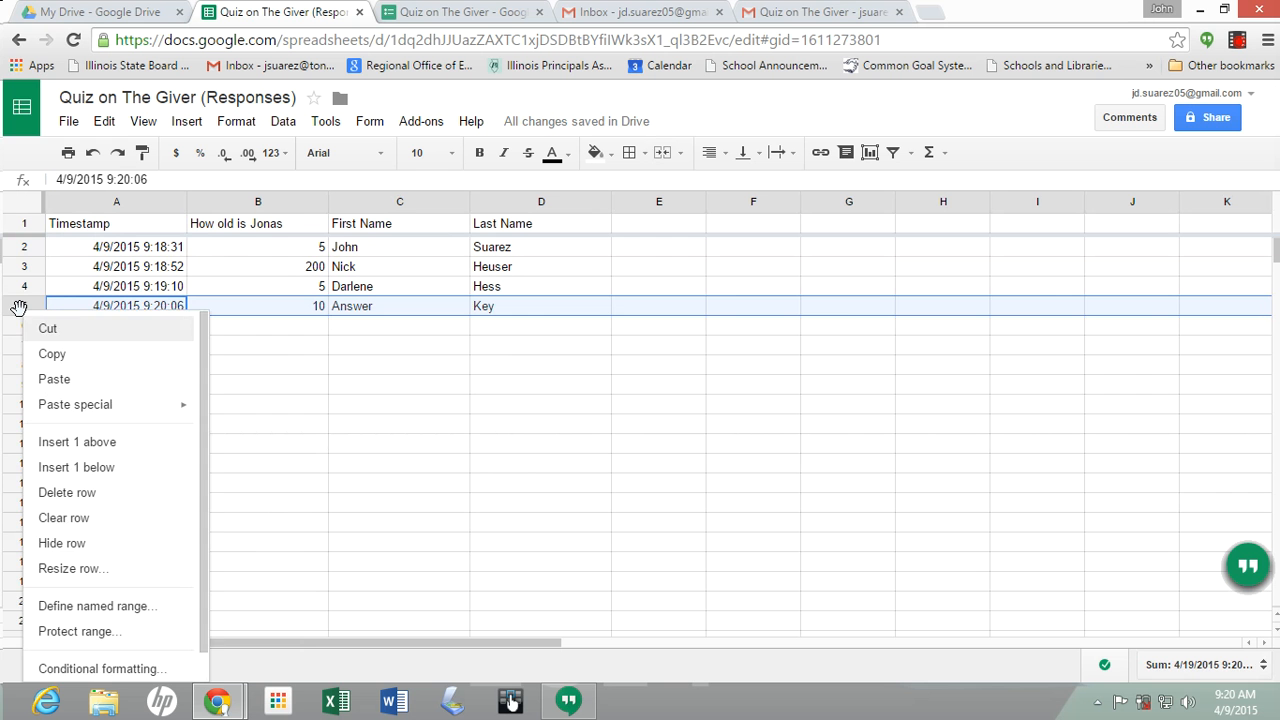
{"action": "left_click", "coordinate": [49, 352]}
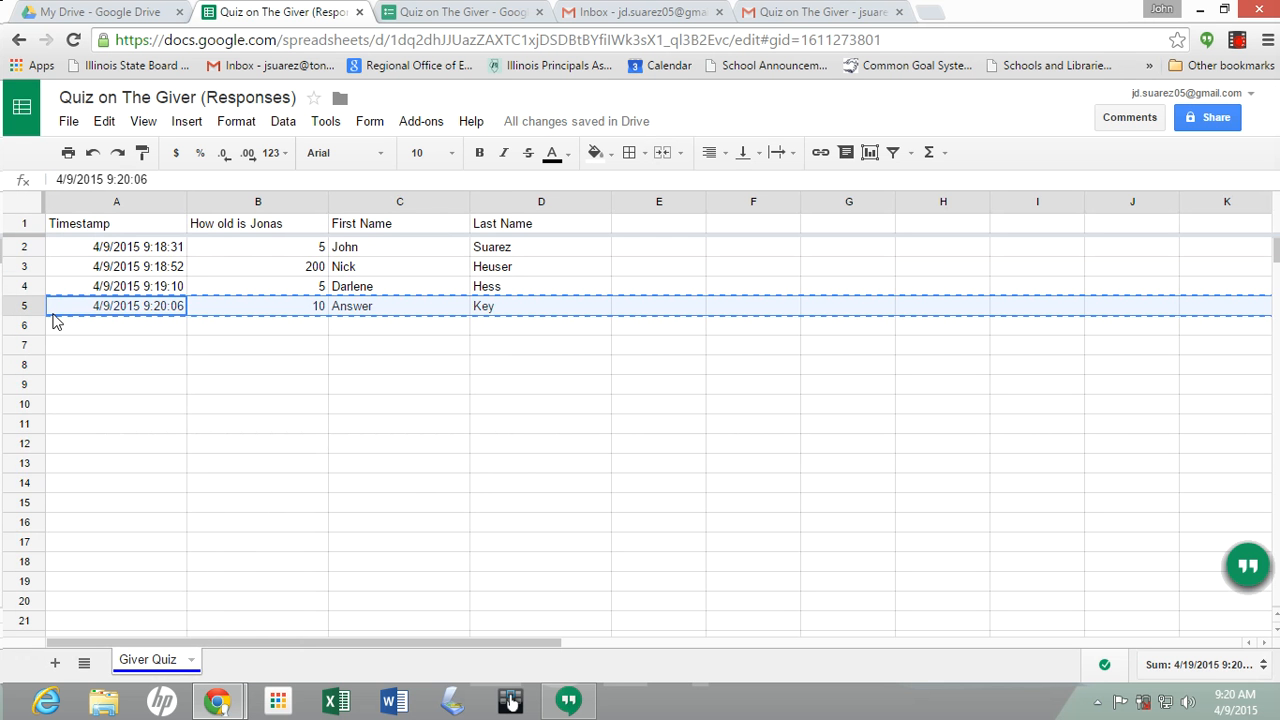
{"action": "left_click", "coordinate": [22, 247]}
{"action": "right_click", "coordinate": [38, 252]}
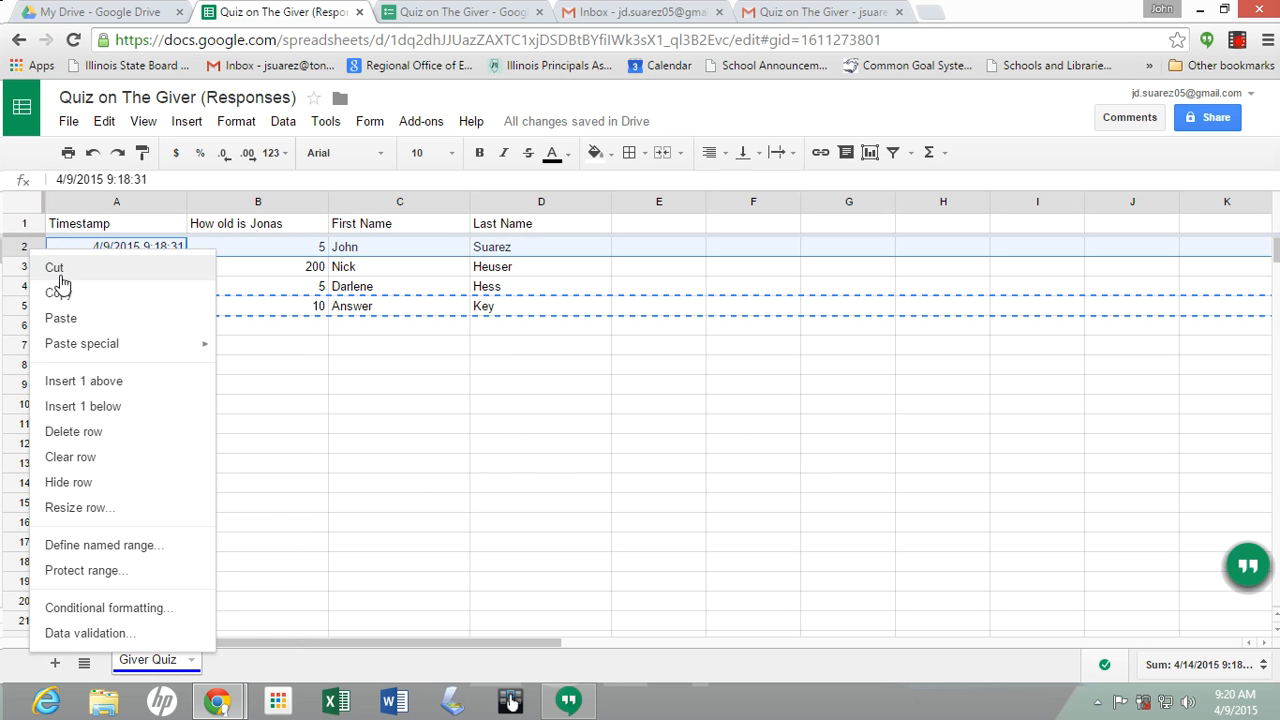
{"action": "left_click", "coordinate": [72, 388]}
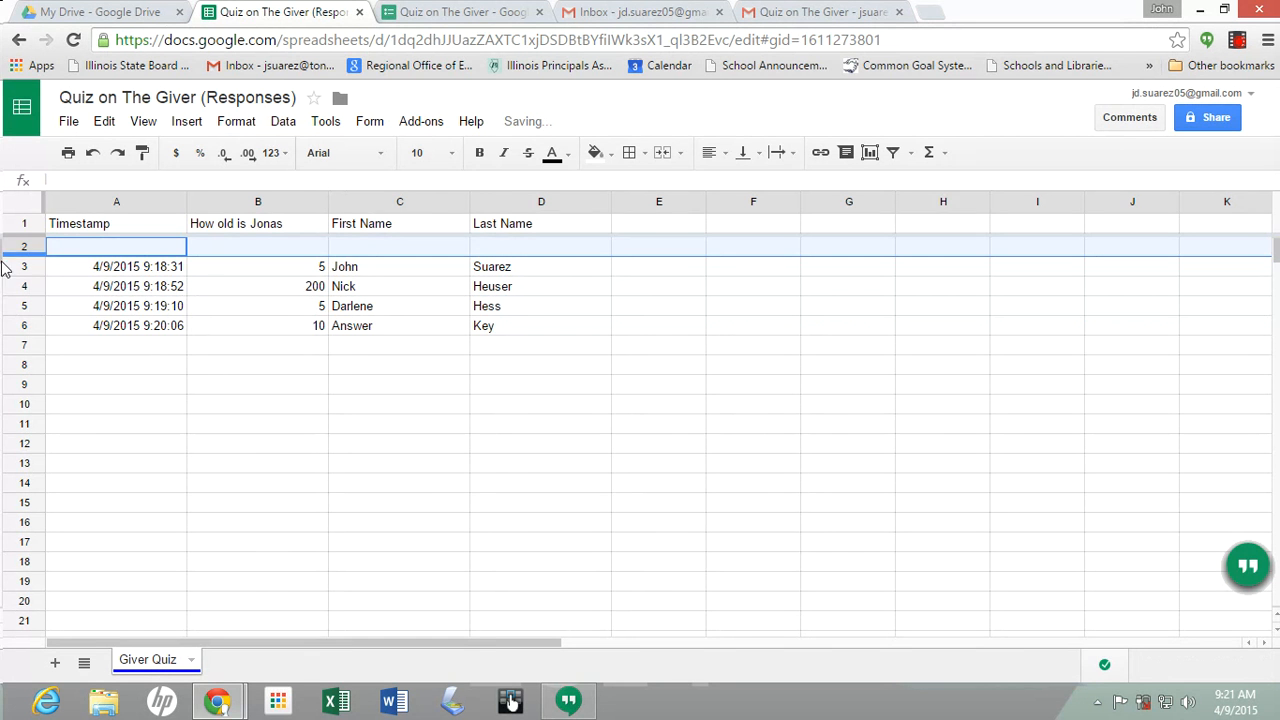
Copy the Answer Key row from row 6 and paste it into the new row 2
{"action": "left_click", "coordinate": [140, 355]}
{"action": "left_click", "coordinate": [23, 246]}
{"action": "right_click", "coordinate": [23, 246]}
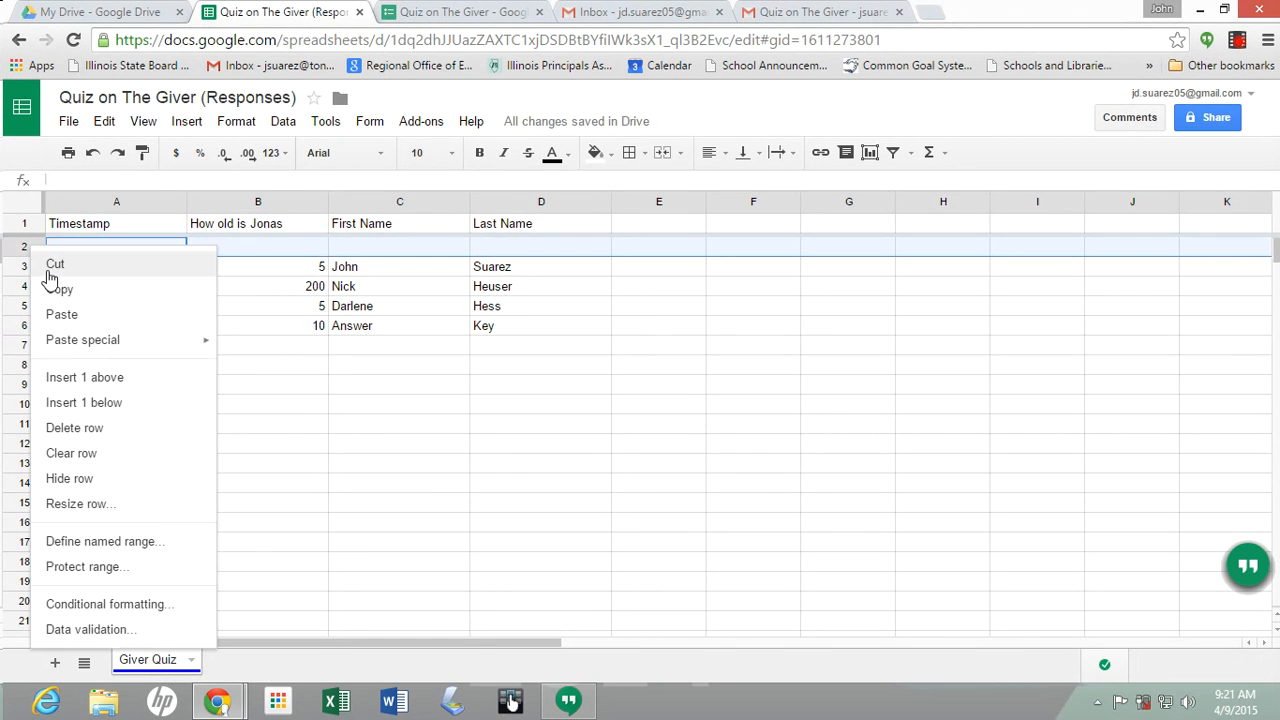
{"action": "left_click", "coordinate": [62, 298]}
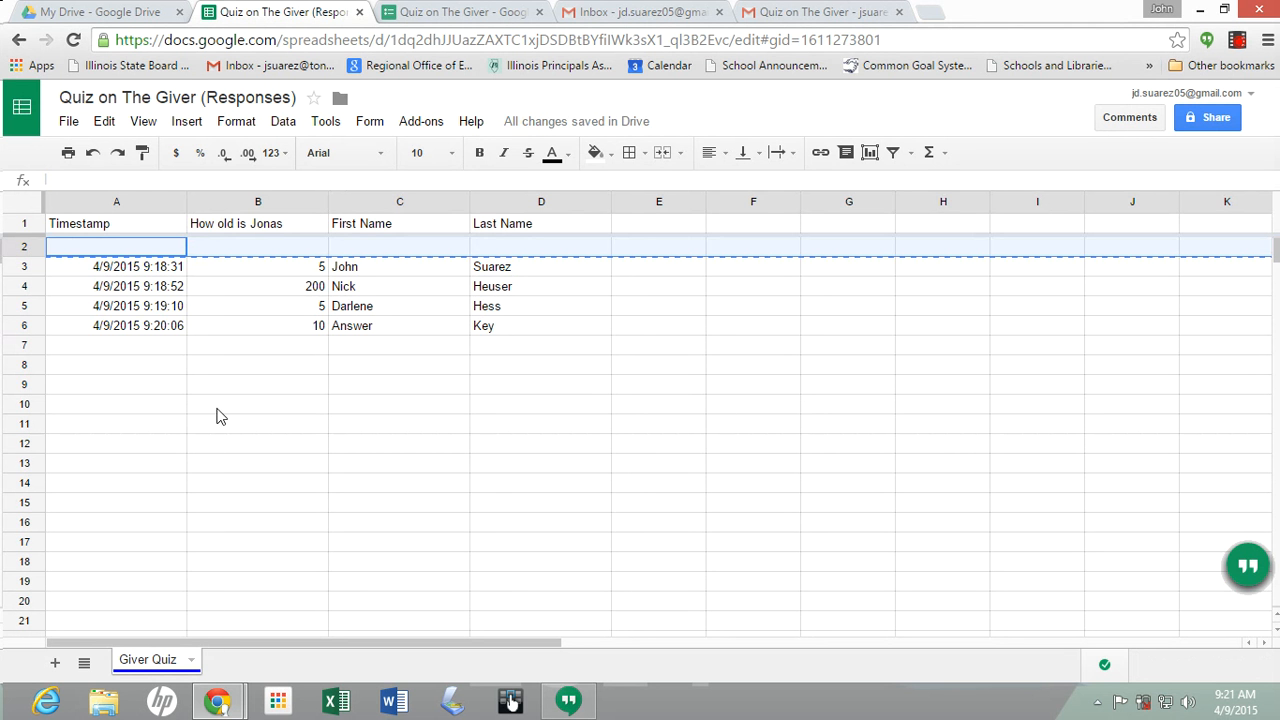
{"action": "left_click", "coordinate": [133, 333]}
{"action": "left_click", "coordinate": [14, 325]}
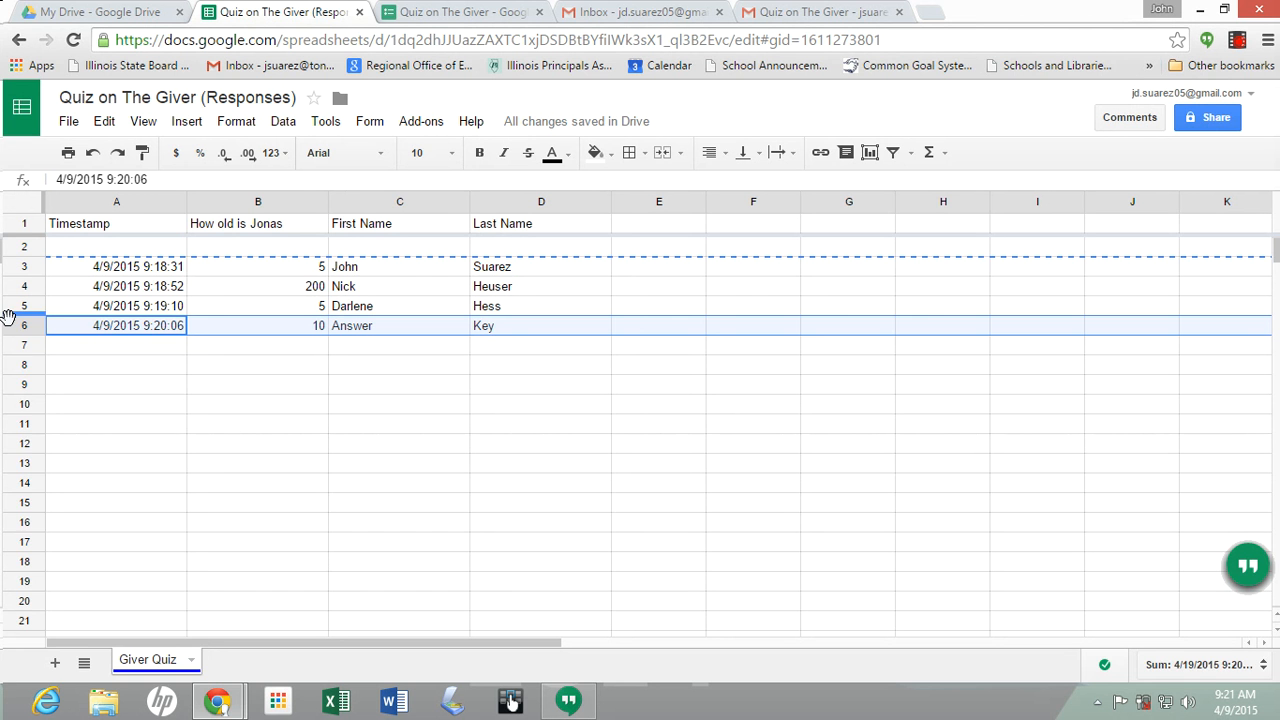
{"action": "right_click", "coordinate": [14, 325]}
{"action": "left_click", "coordinate": [46, 369]}
{"action": "left_click", "coordinate": [76, 249]}
{"action": "right_click", "coordinate": [77, 249]}
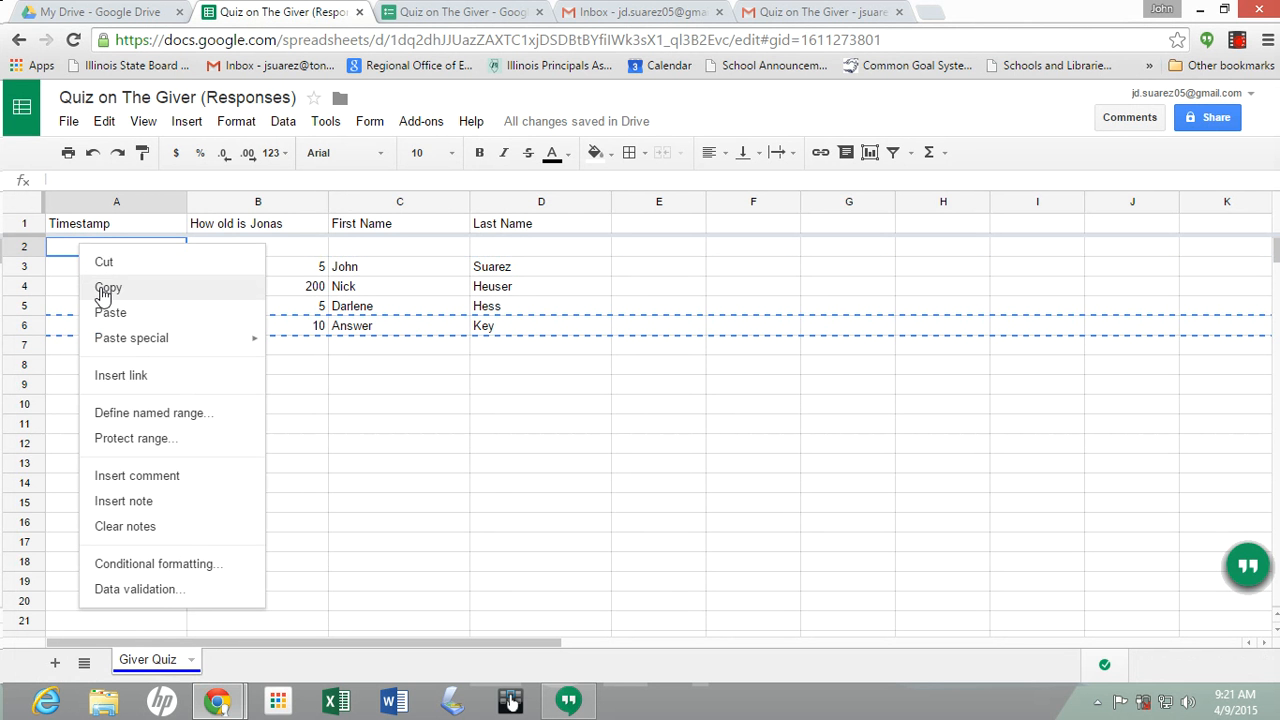
{"action": "left_click", "coordinate": [106, 317]}
Cut and clear the leftover duplicate Answer Key row 6
{"action": "left_click", "coordinate": [128, 362]}
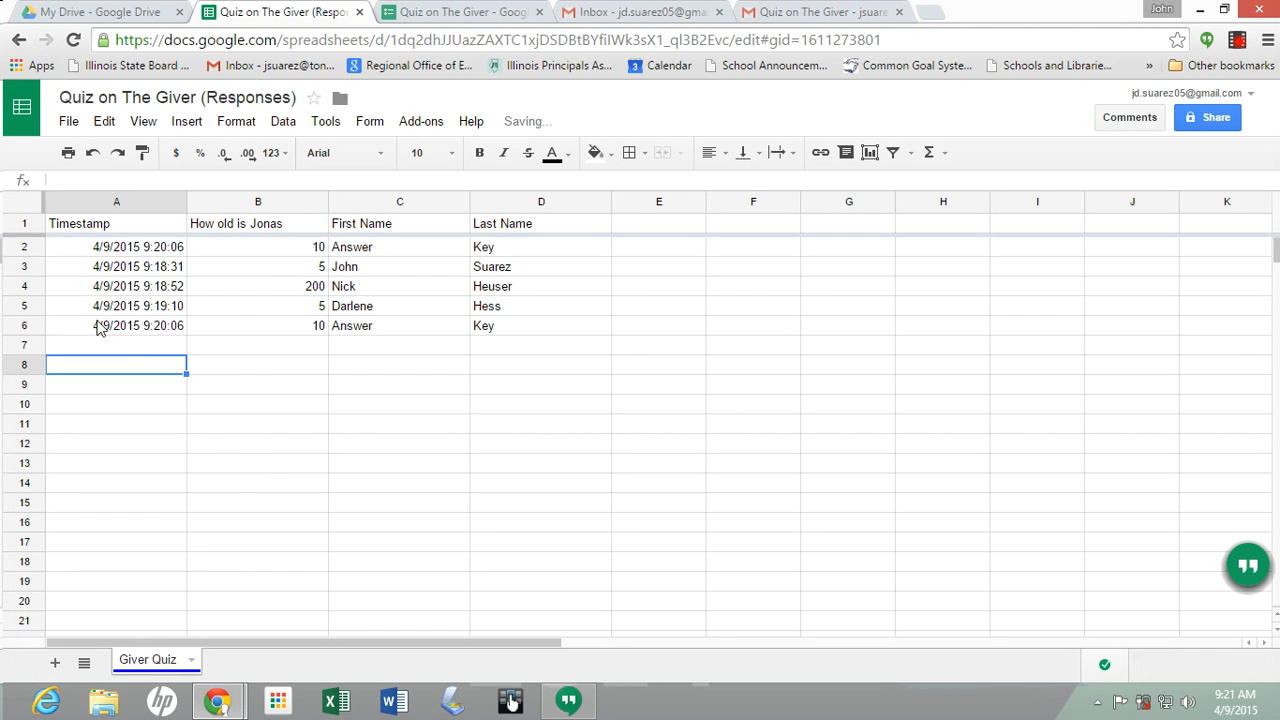
{"action": "left_click", "coordinate": [24, 327]}
{"action": "right_click", "coordinate": [24, 327]}
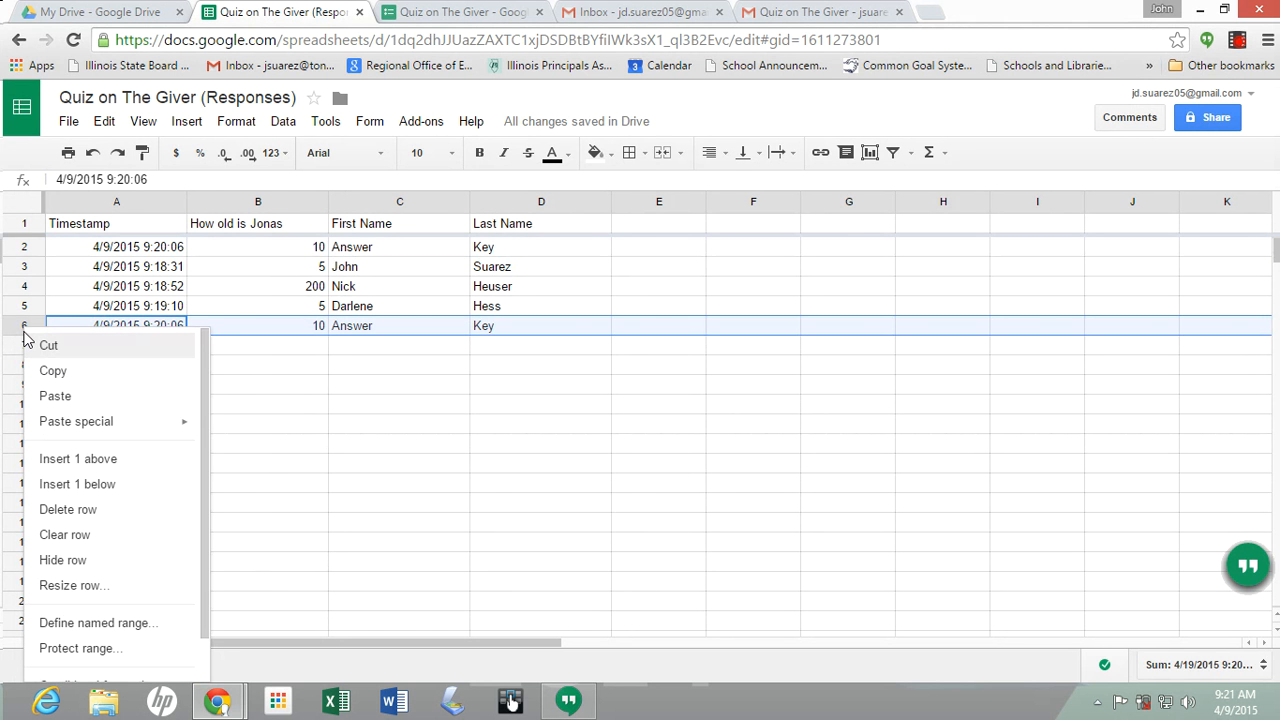
{"action": "left_click", "coordinate": [45, 346]}
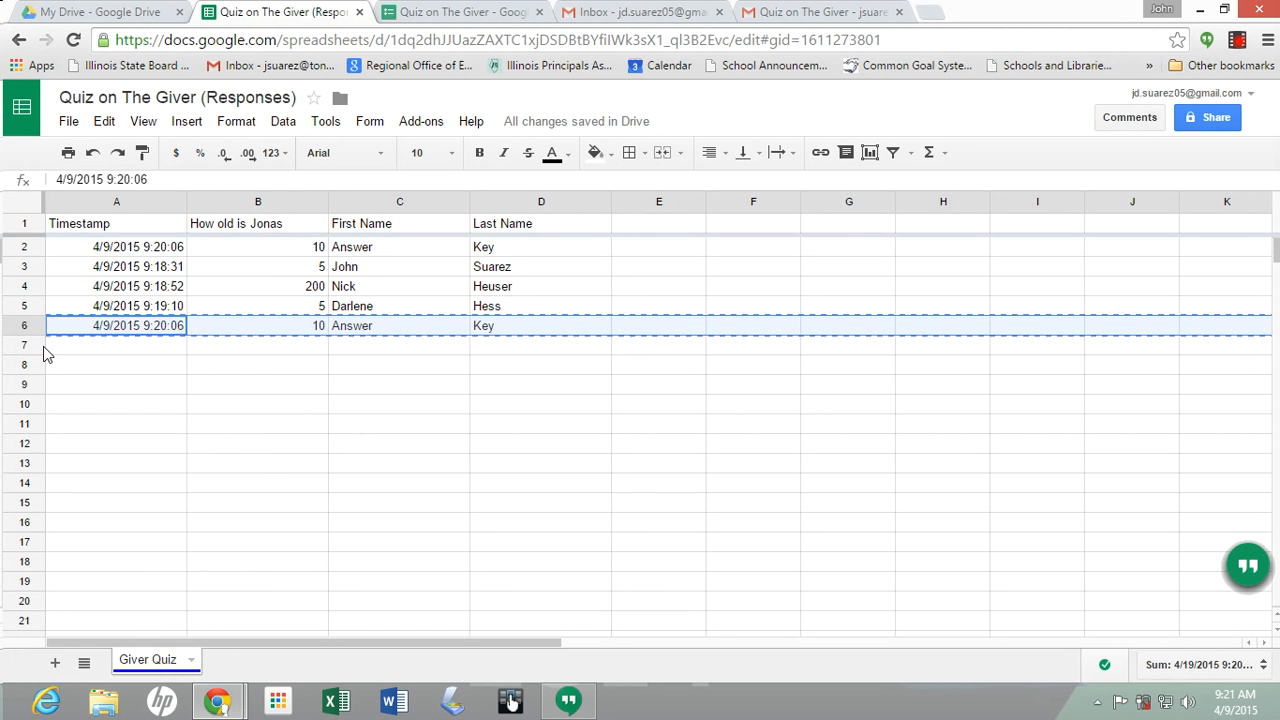
{"action": "key", "text": "Delete"}
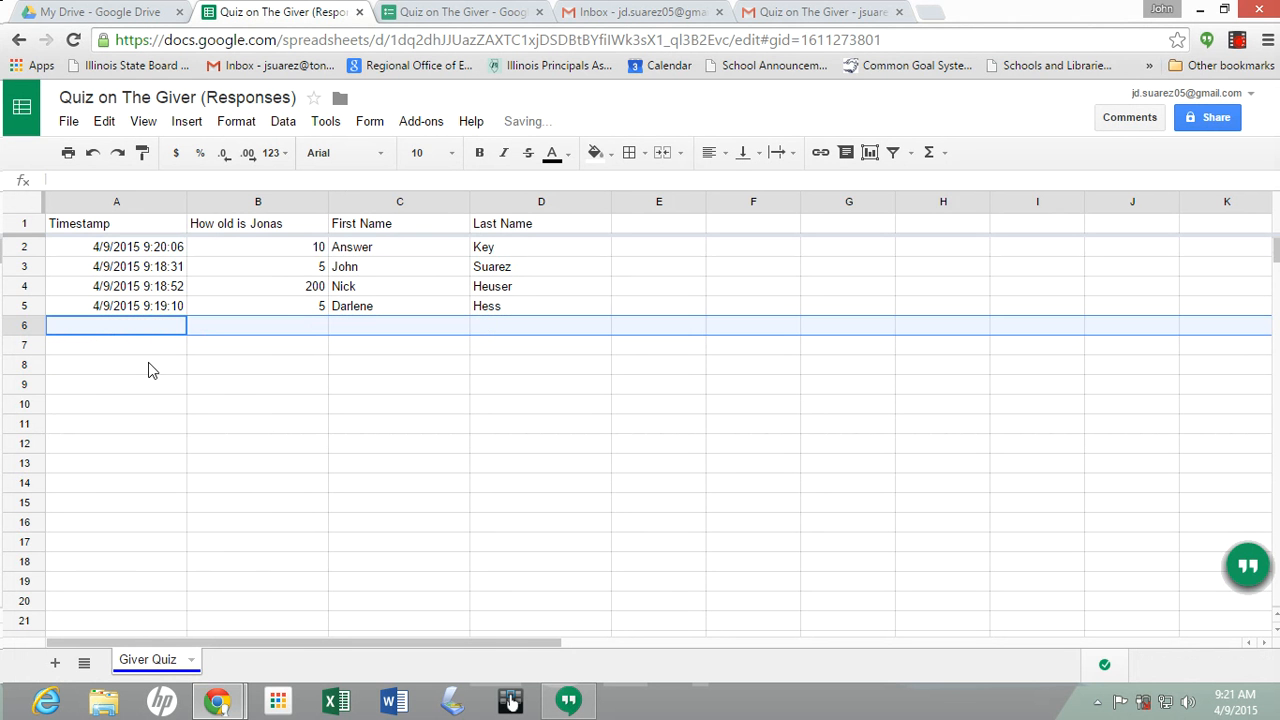
{"action": "left_click", "coordinate": [209, 386]}
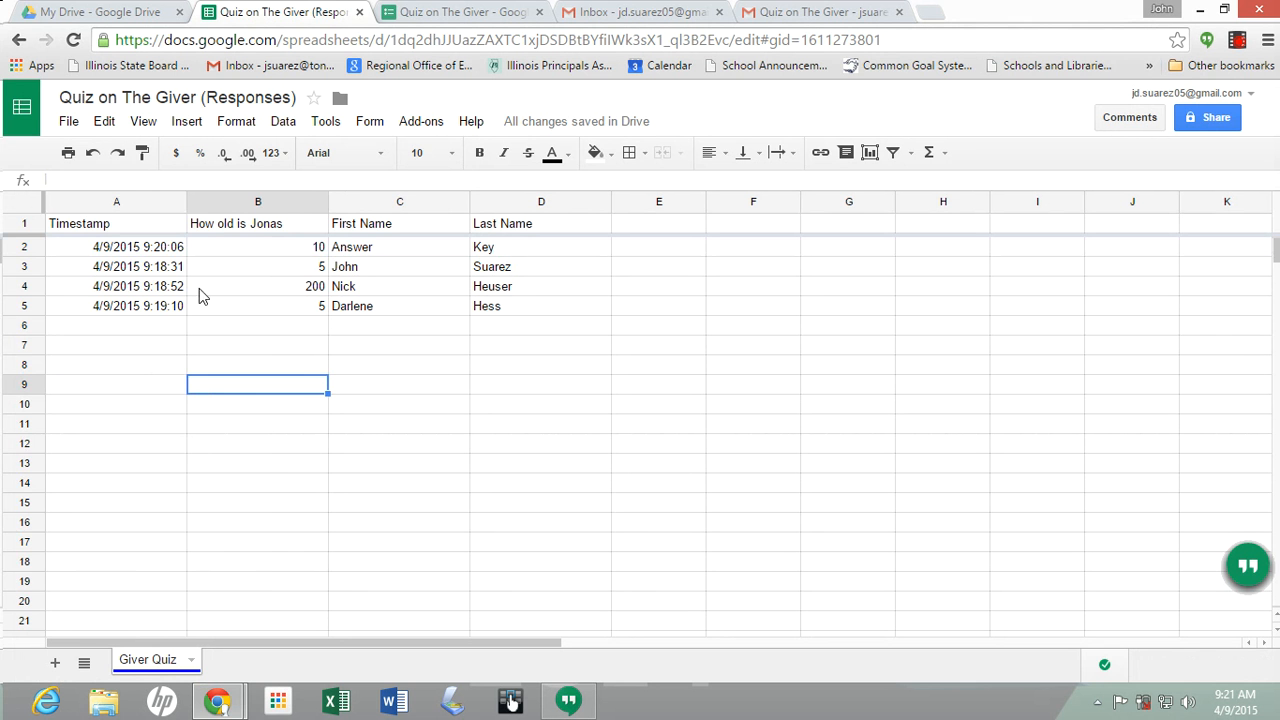
{"action": "left_click", "coordinate": [137, 211]}
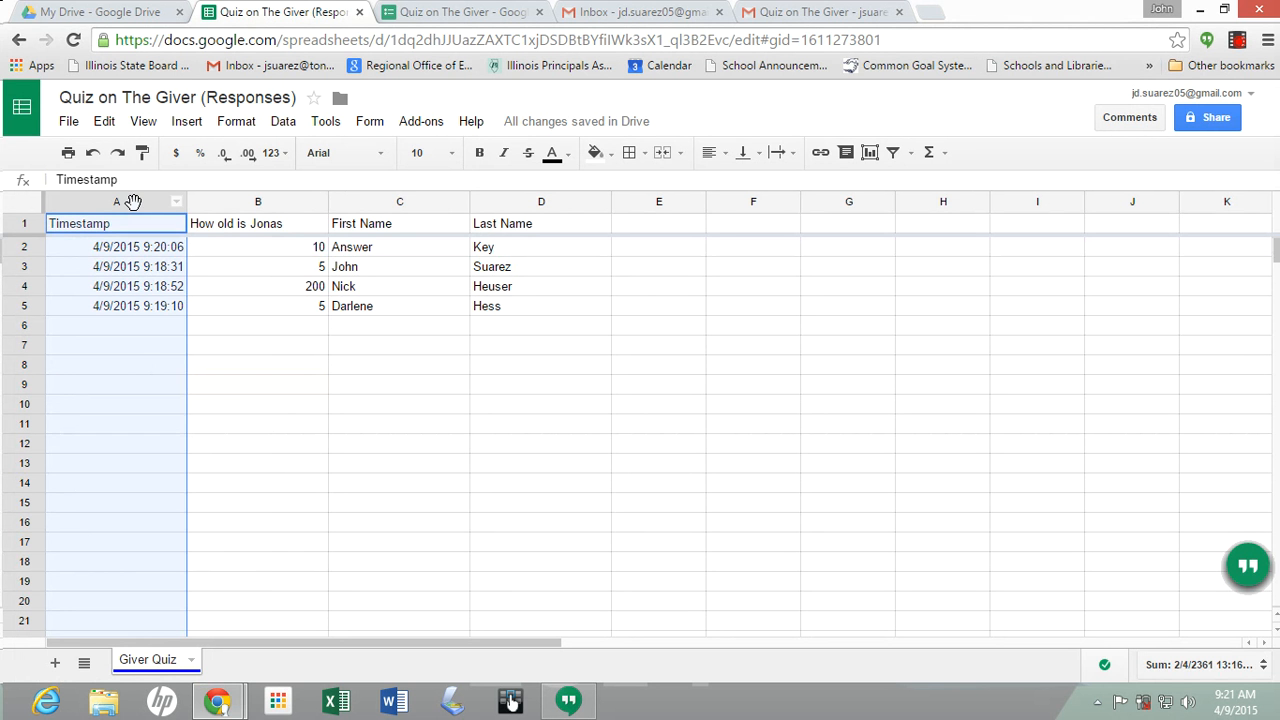
Select columns A through D and set their horizontal alignment to Center
{"action": "left_click", "coordinate": [238, 197]}
{"action": "left_click", "coordinate": [350, 208]}
{"action": "left_click", "coordinate": [540, 205]}
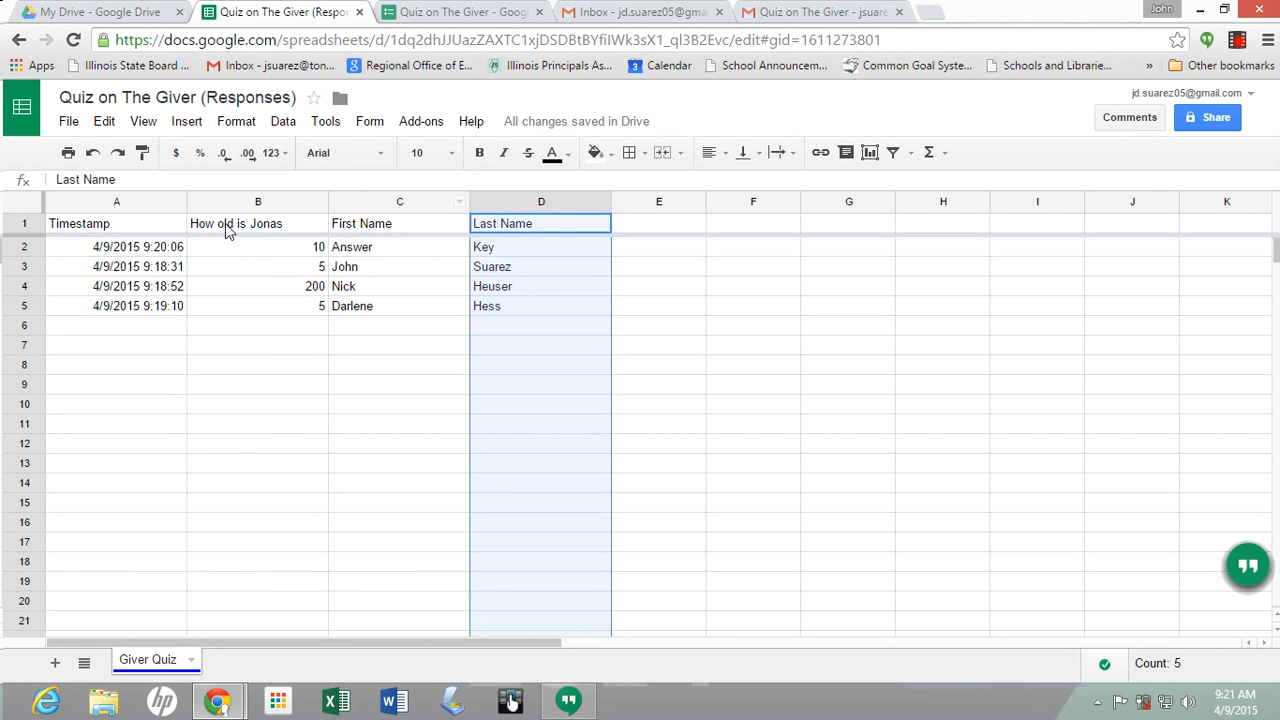
{"action": "left_click_drag", "start_coordinate": [158, 206], "coordinate": [522, 226]}
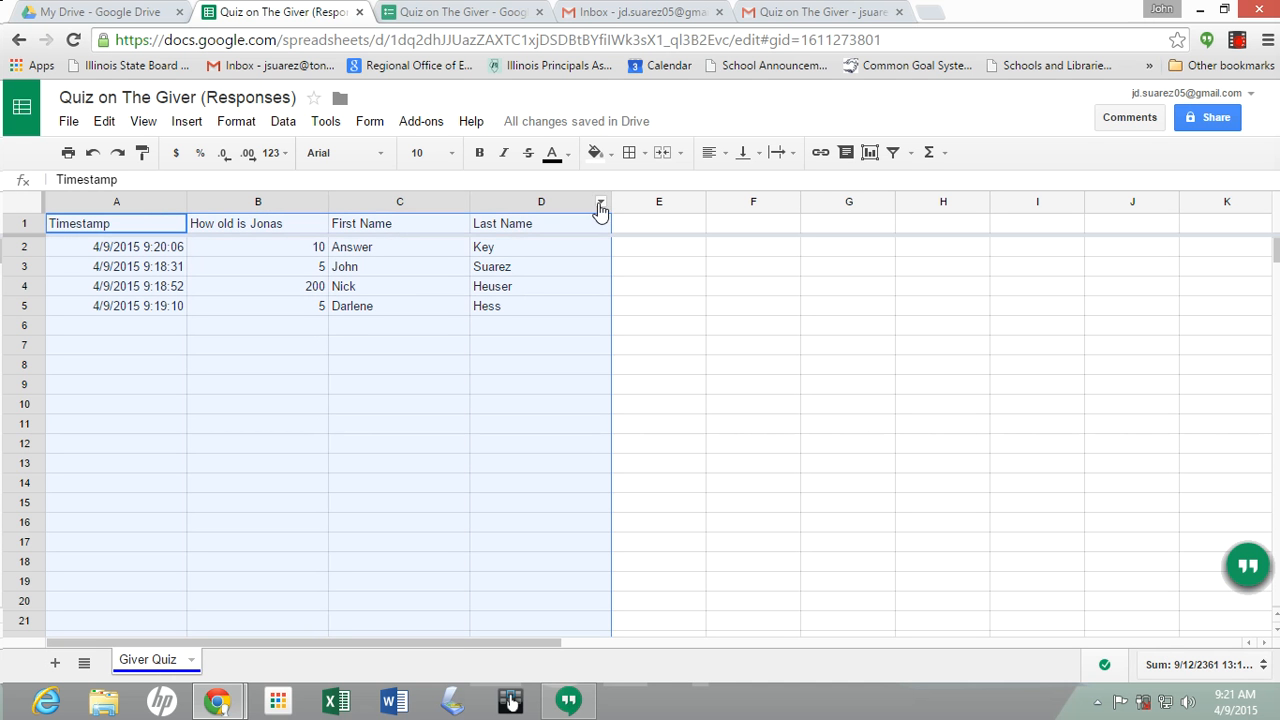
{"action": "left_click", "coordinate": [722, 154]}
{"action": "left_click", "coordinate": [740, 184]}
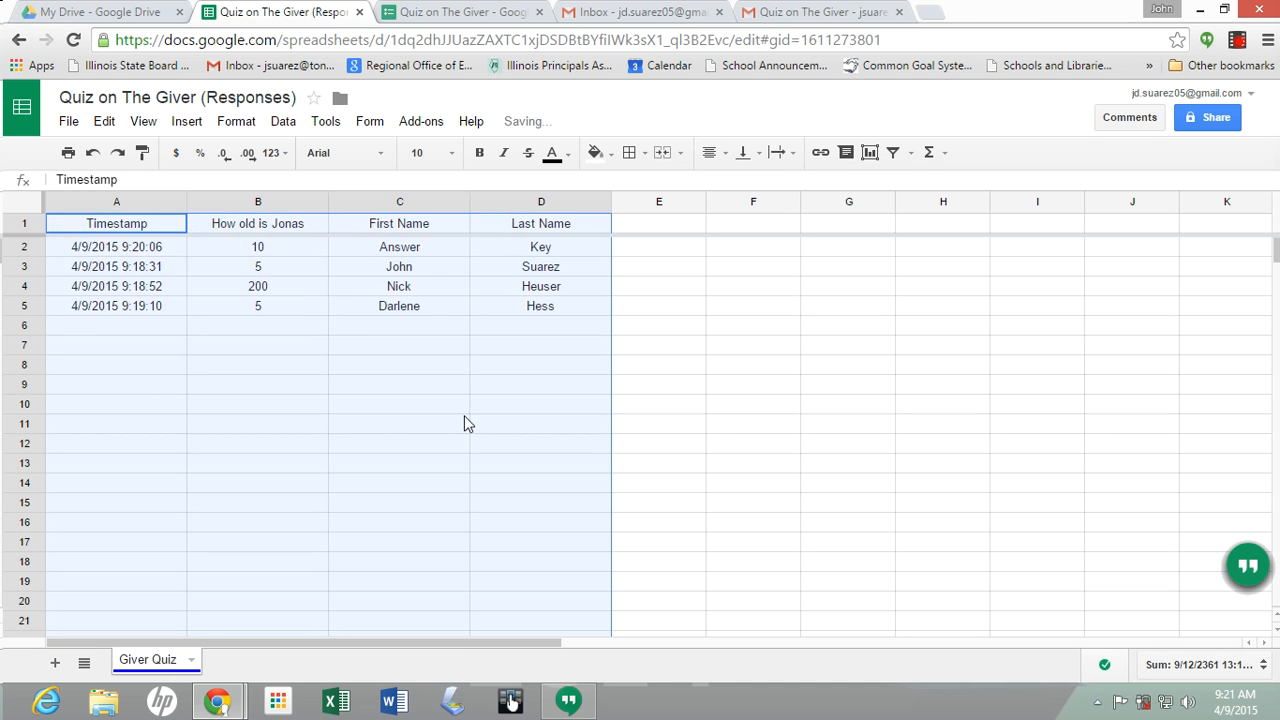
{"action": "left_click", "coordinate": [412, 443]}
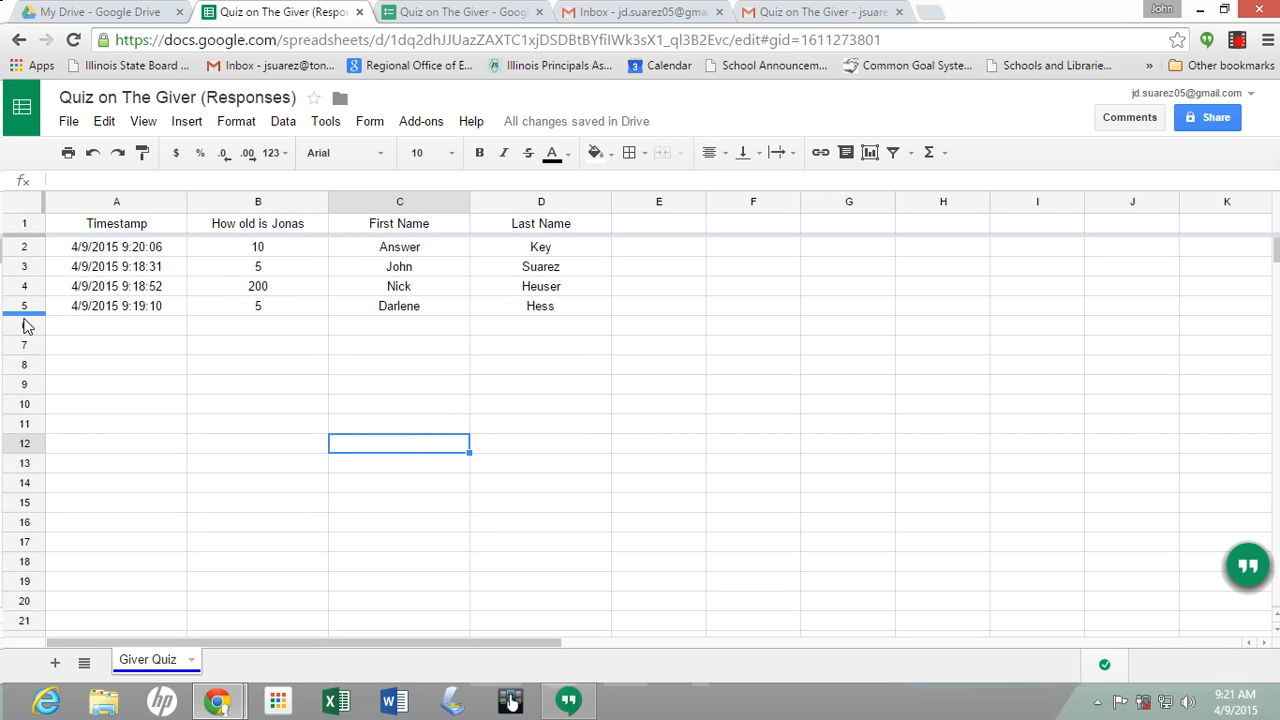